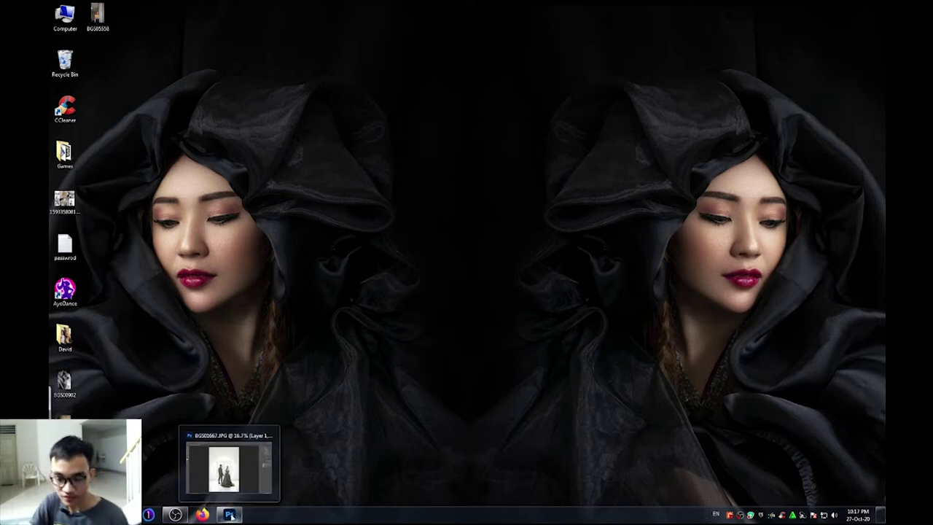
Restore the Photoshop window showing BG5B1667.JPG from the taskbar
click(230, 514)
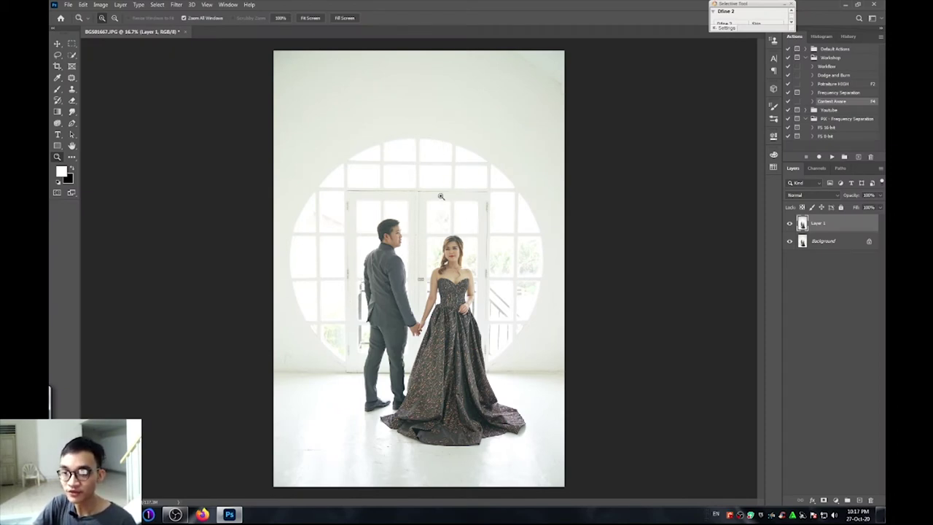
alt+click(397, 234)
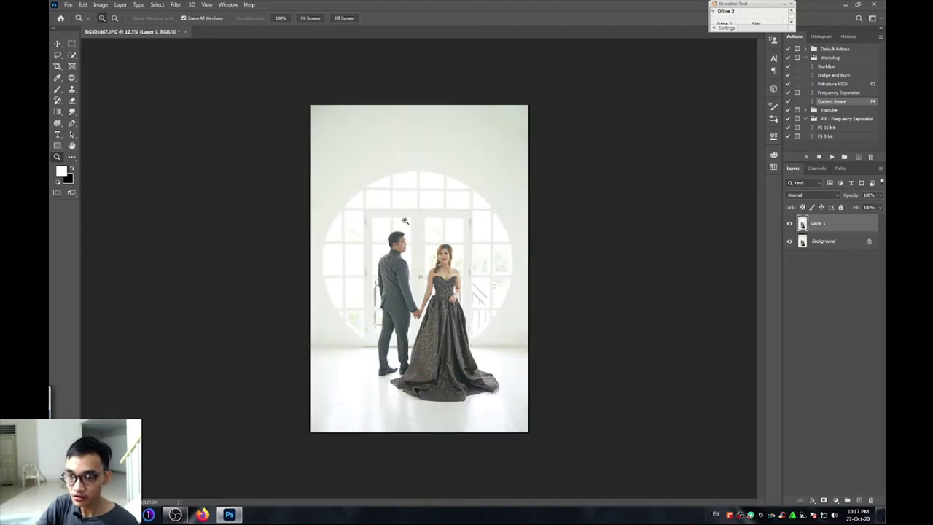
click(406, 238)
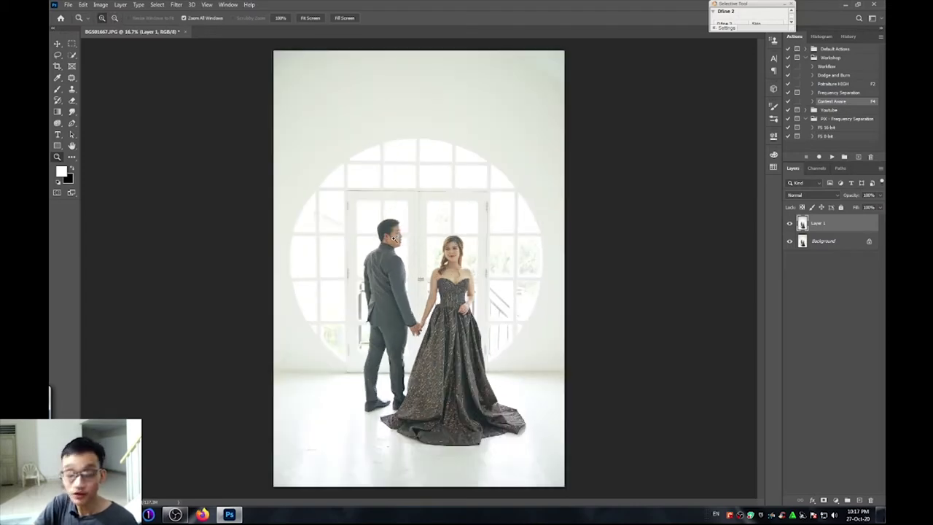
click(395, 248)
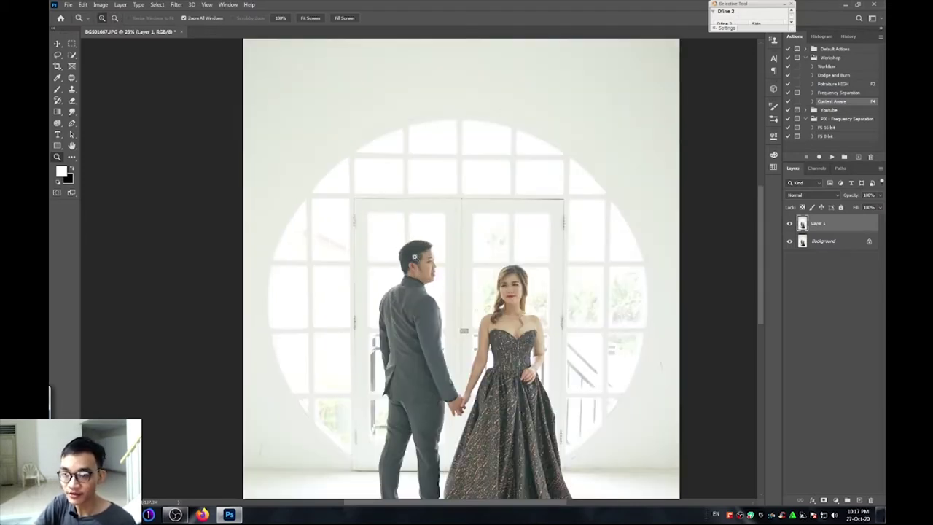
click(436, 266)
click(440, 264)
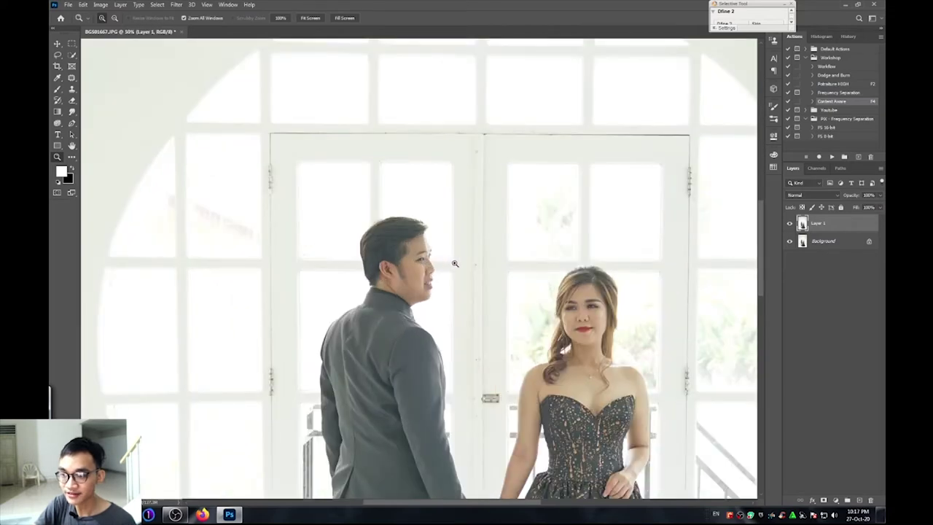
click(455, 263)
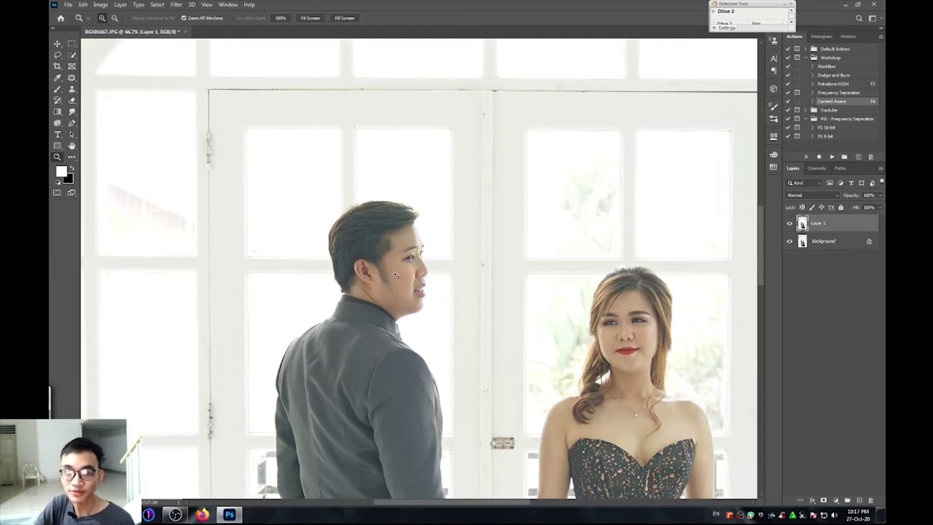
click(444, 263)
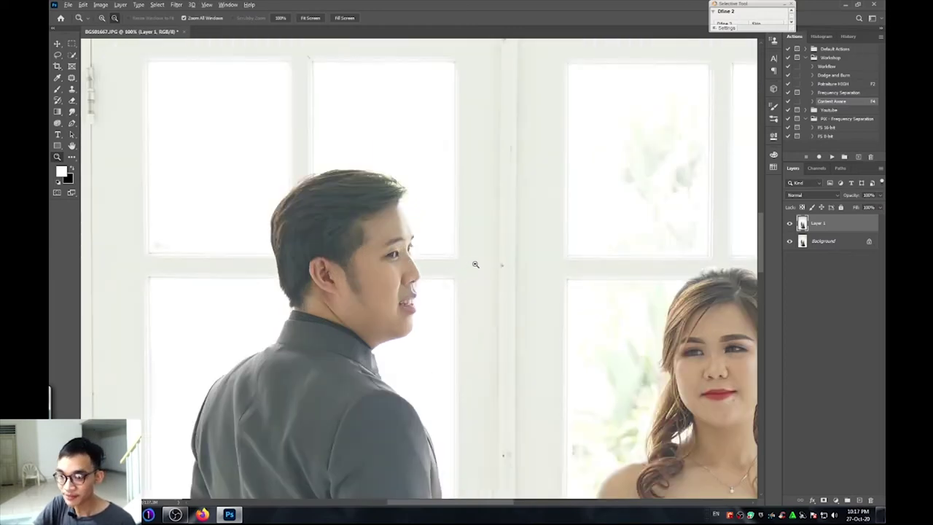
alt+click(475, 262)
alt+click(475, 262)
alt+click(475, 261)
alt+click(476, 261)
alt+click(479, 259)
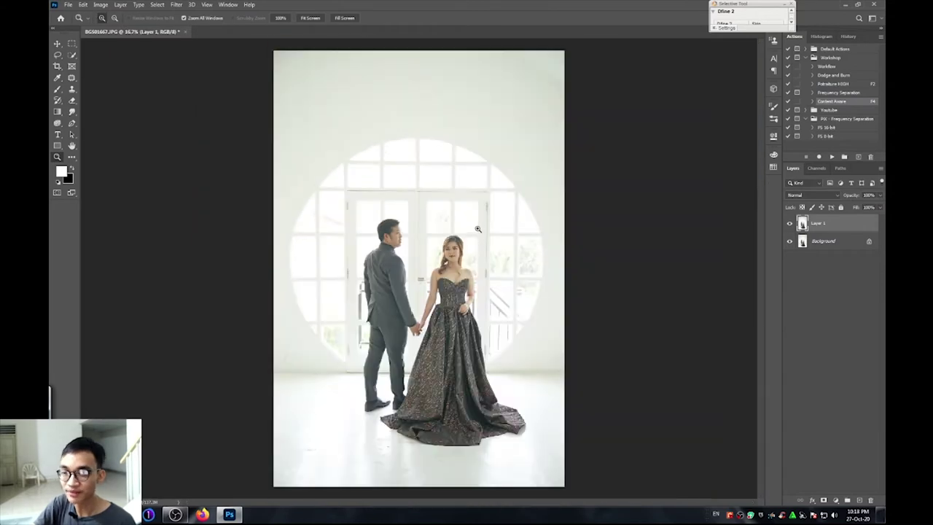
click(807, 240)
click(802, 229)
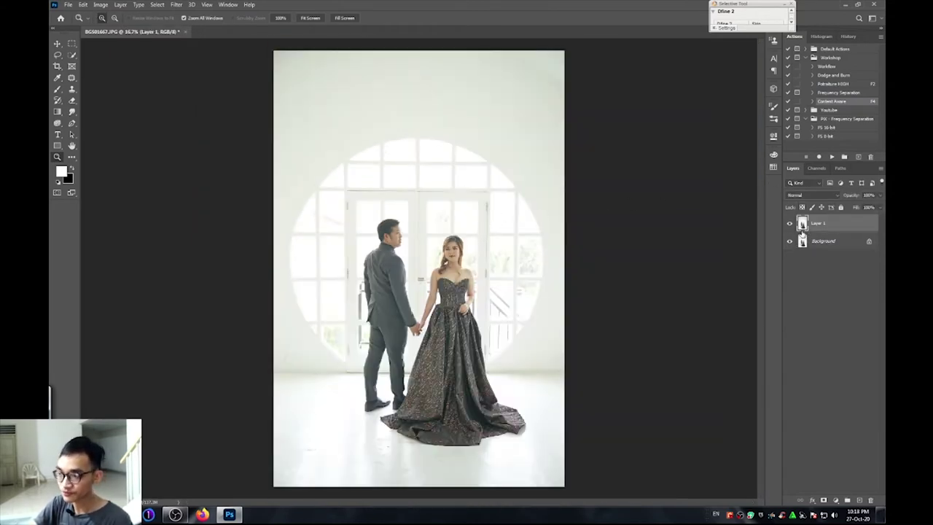
key(Delete)
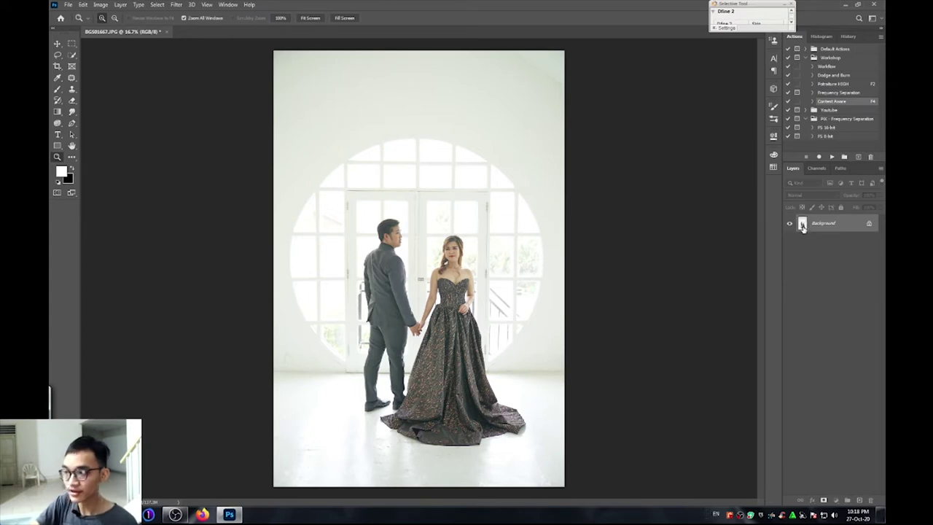
key(ctrl+z)
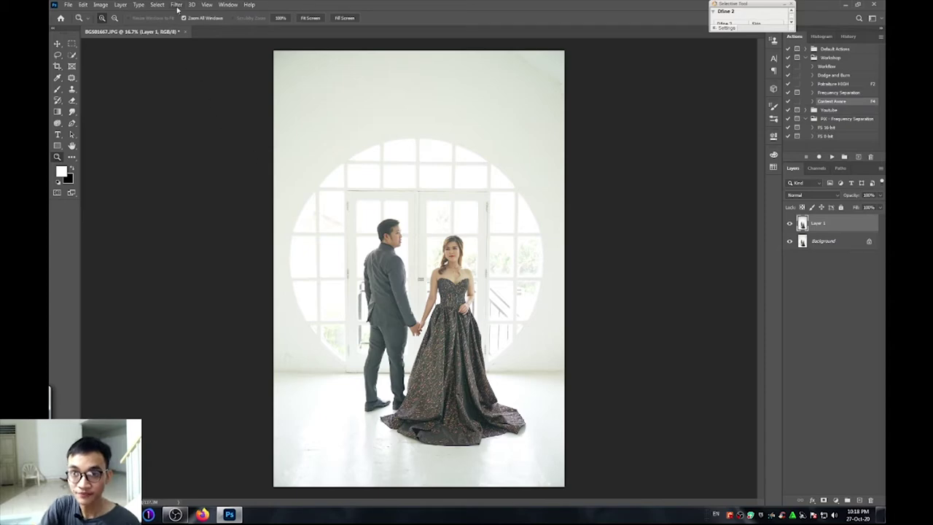
Launch the Camera Raw Filter on Layer 1 and show its Basic panel instead of Calibration
click(176, 6)
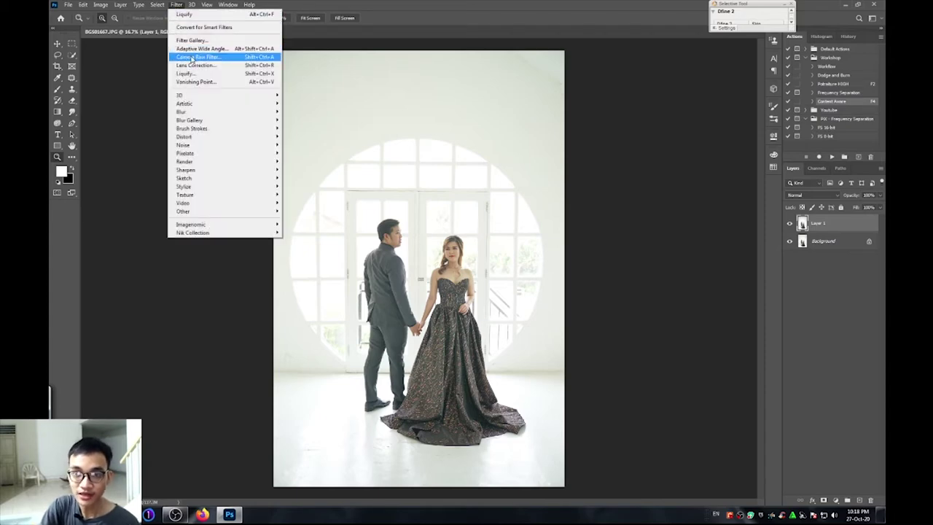
click(192, 55)
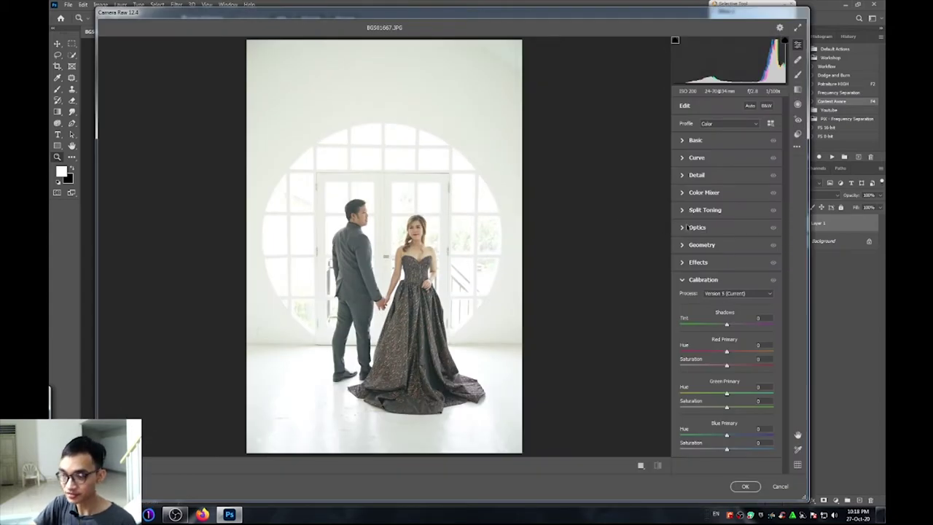
click(683, 280)
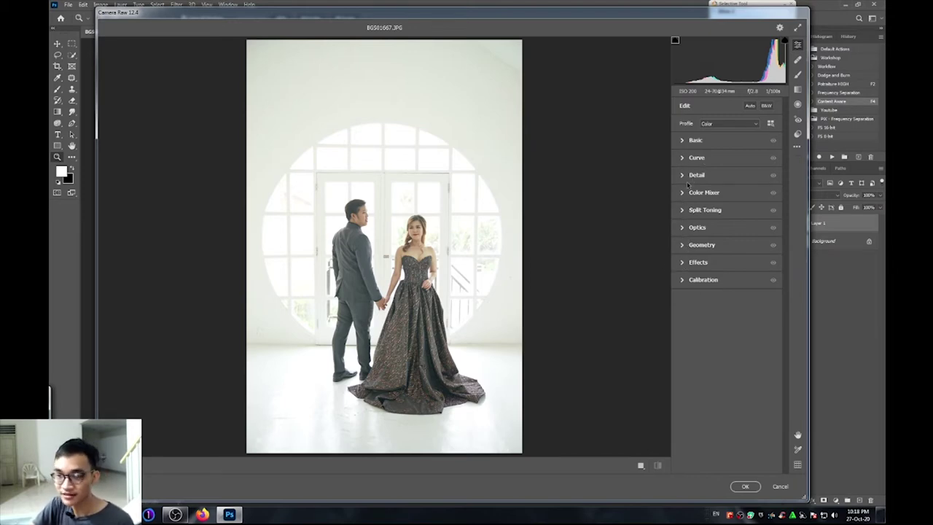
click(688, 142)
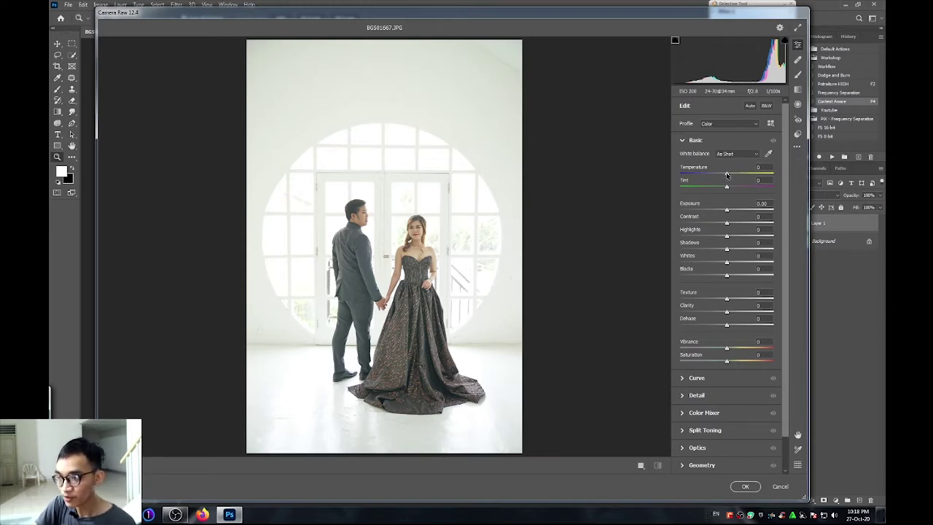
Set temperature -3, tint +3, exposure +0.05 and contrast +13 in Camera Raw Basic
drag(727, 175, 724, 175)
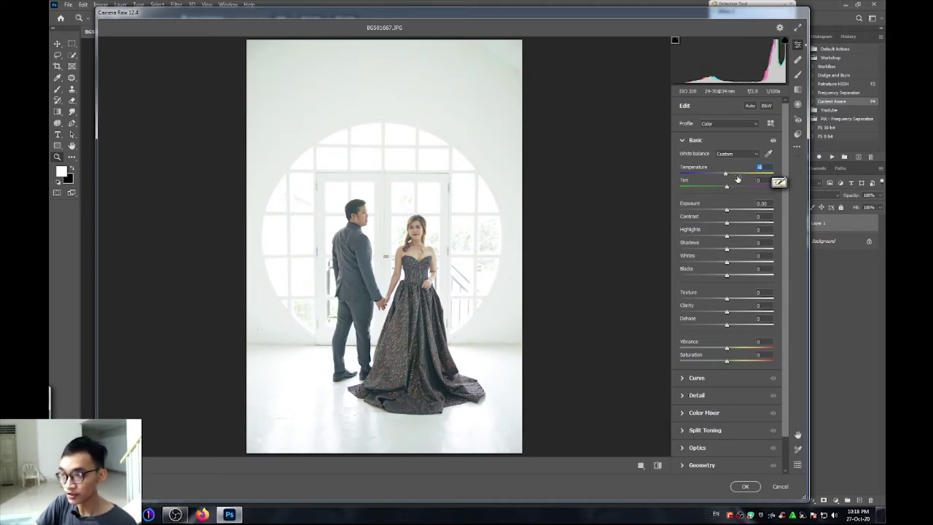
drag(728, 189, 722, 188)
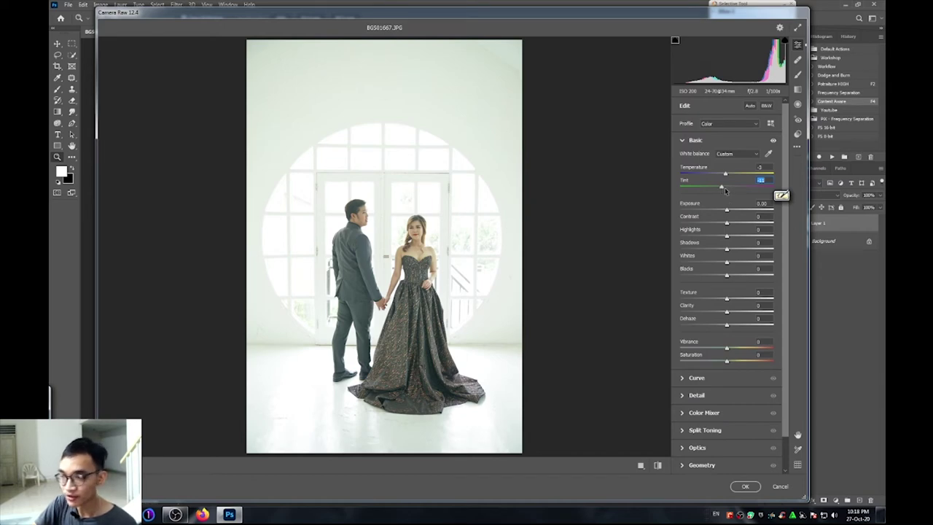
drag(724, 189, 731, 190)
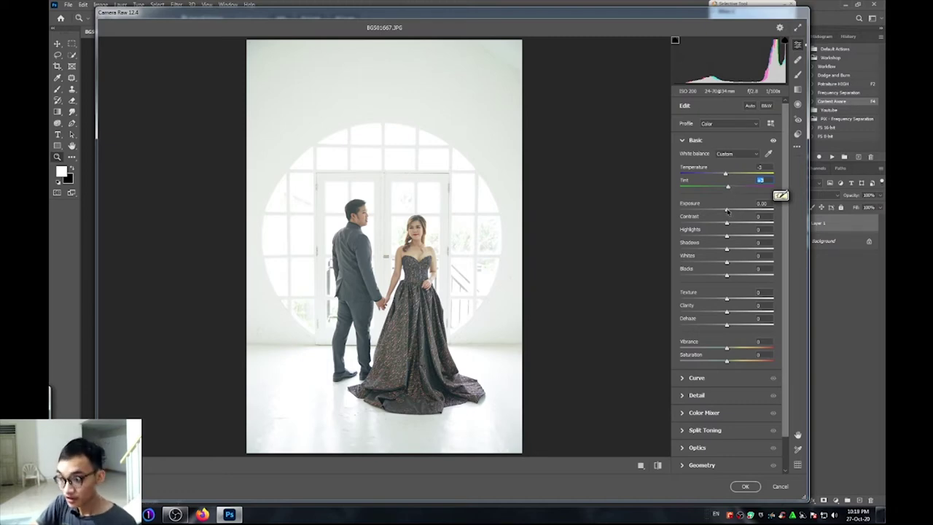
drag(726, 210, 727, 212)
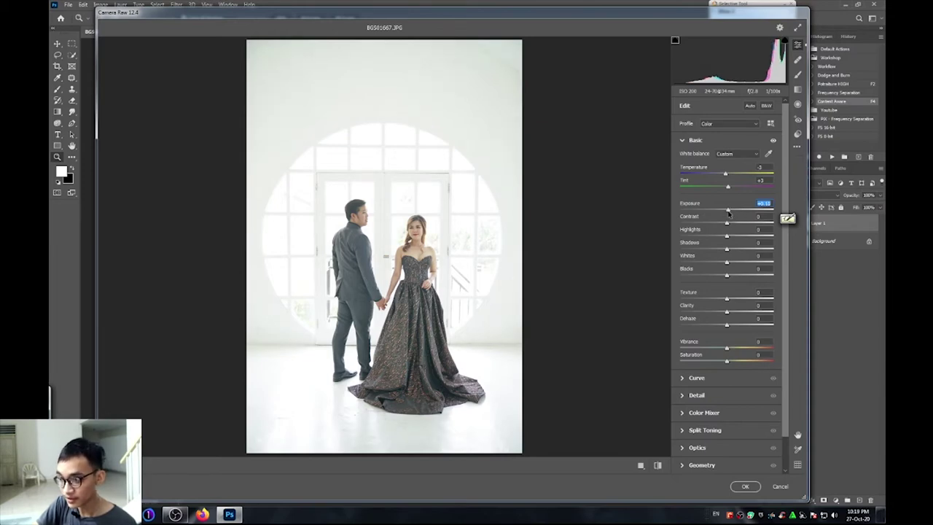
drag(729, 212, 728, 211)
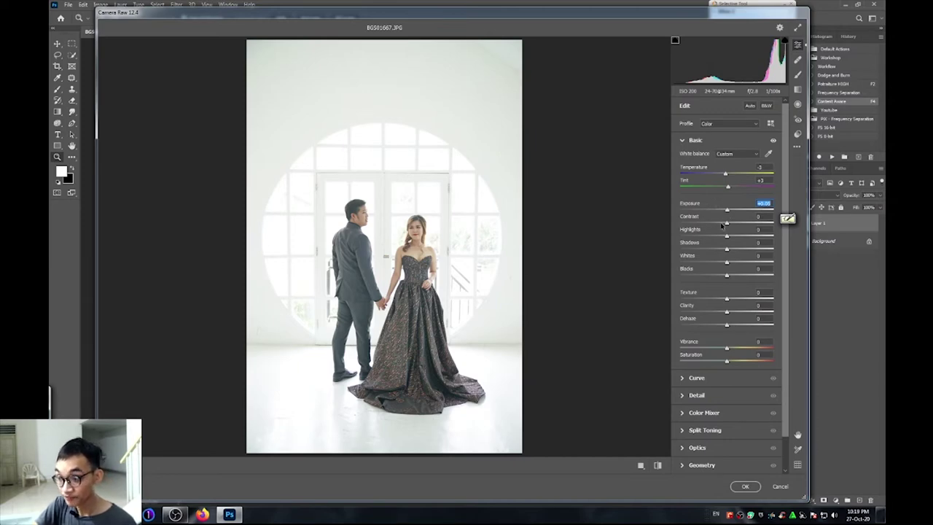
drag(726, 224, 723, 226)
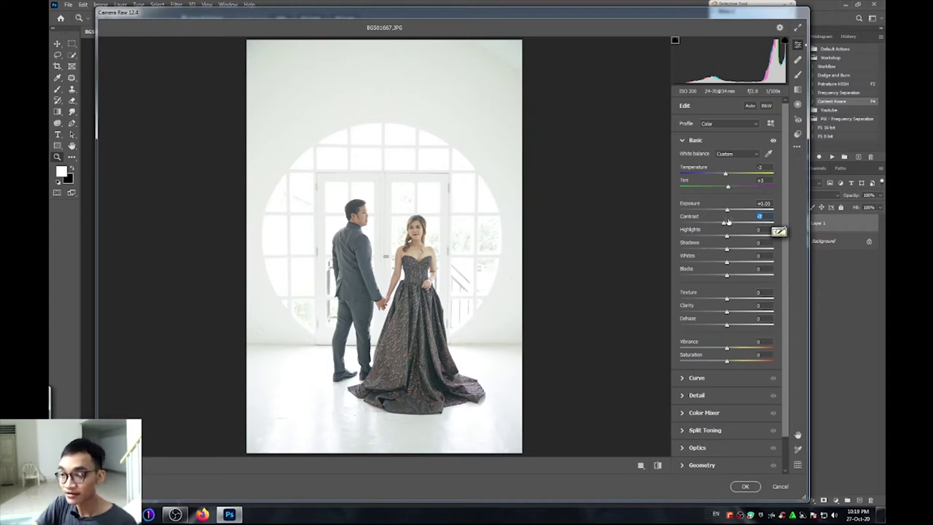
drag(723, 223, 736, 225)
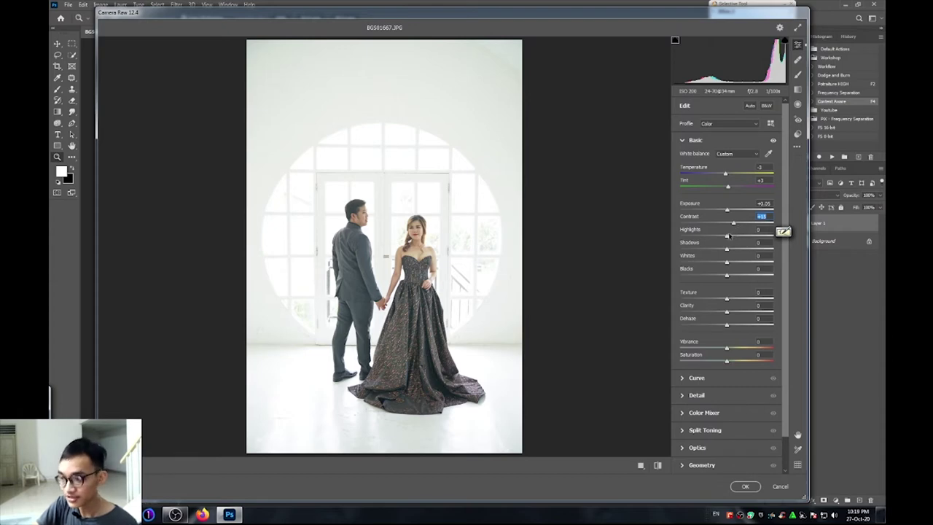
Set highlights +30, shadows -6, whites +22, blacks -10 and texture +13, then collapse Basic
mouse_move(726, 237)
mouse_down()
mouse_move(754, 239)
mouse_move(740, 240)
mouse_up()
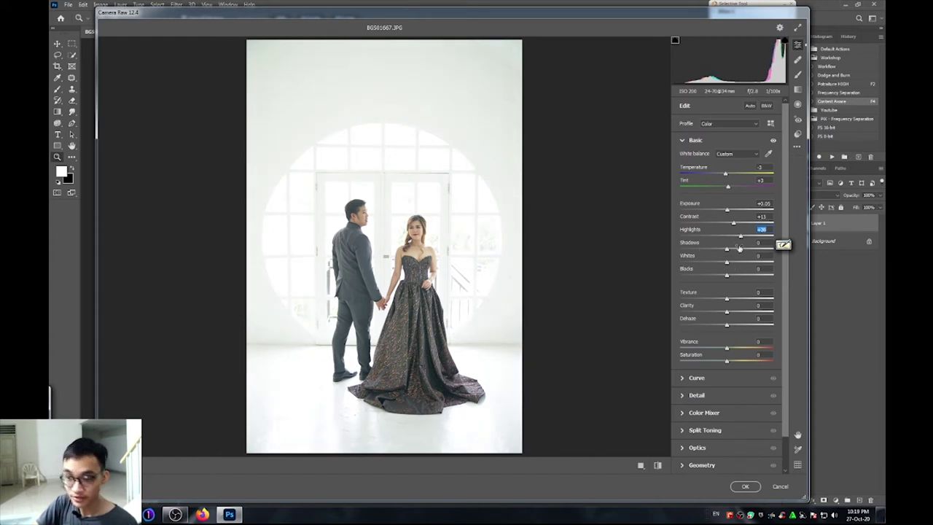
drag(726, 249, 720, 252)
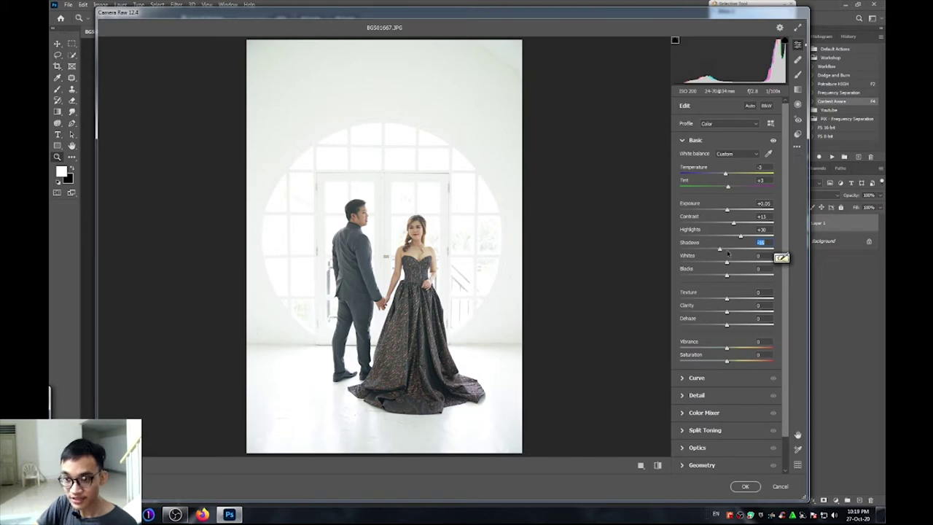
drag(717, 250, 737, 264)
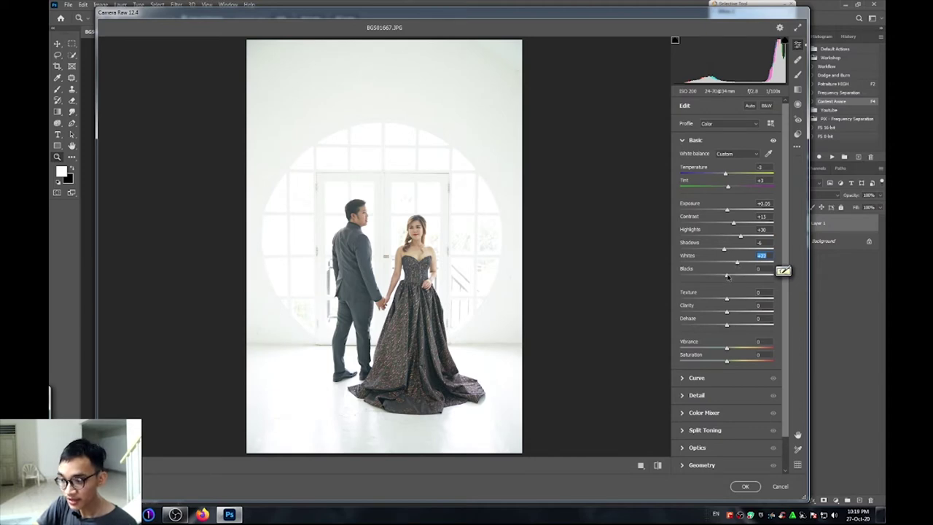
drag(726, 276, 720, 278)
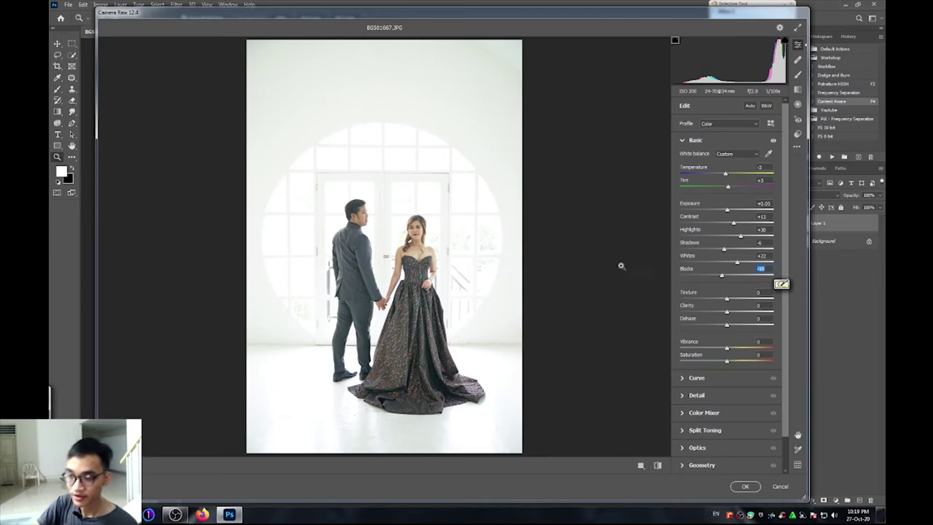
click(731, 298)
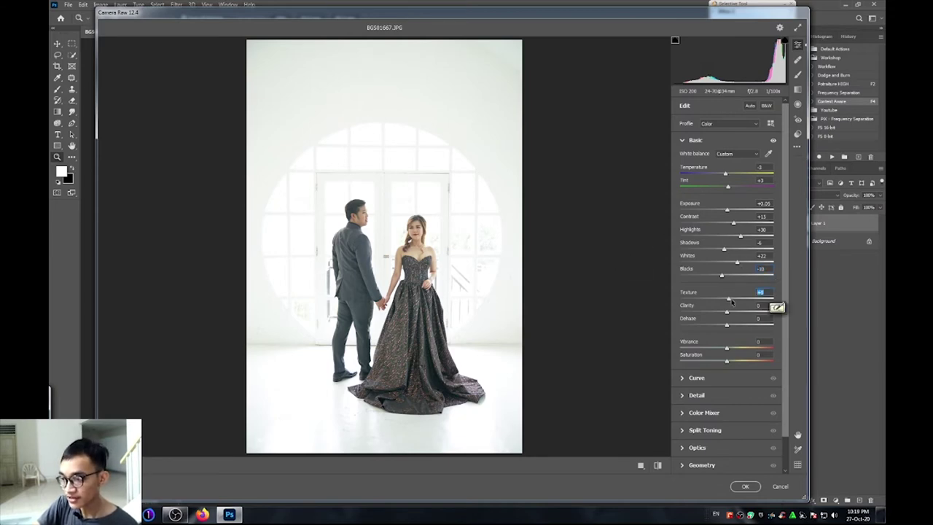
drag(731, 301, 734, 300)
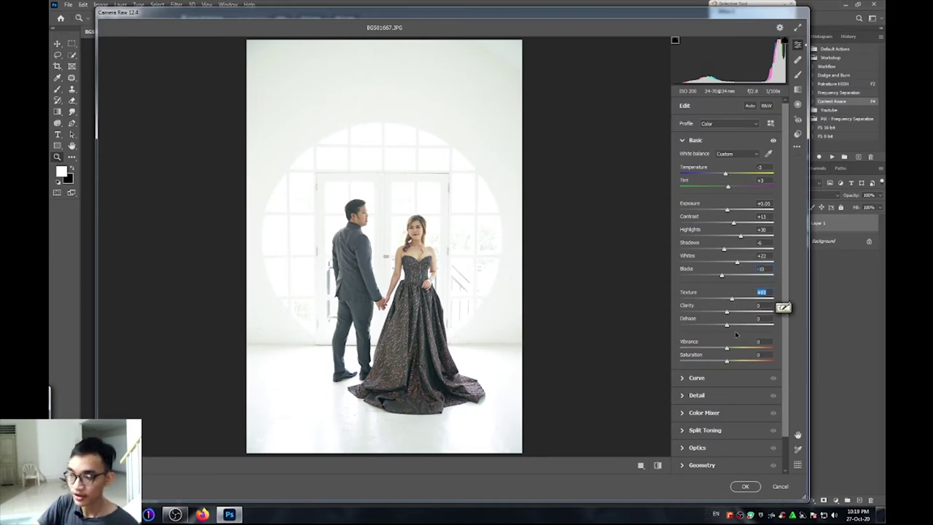
click(685, 142)
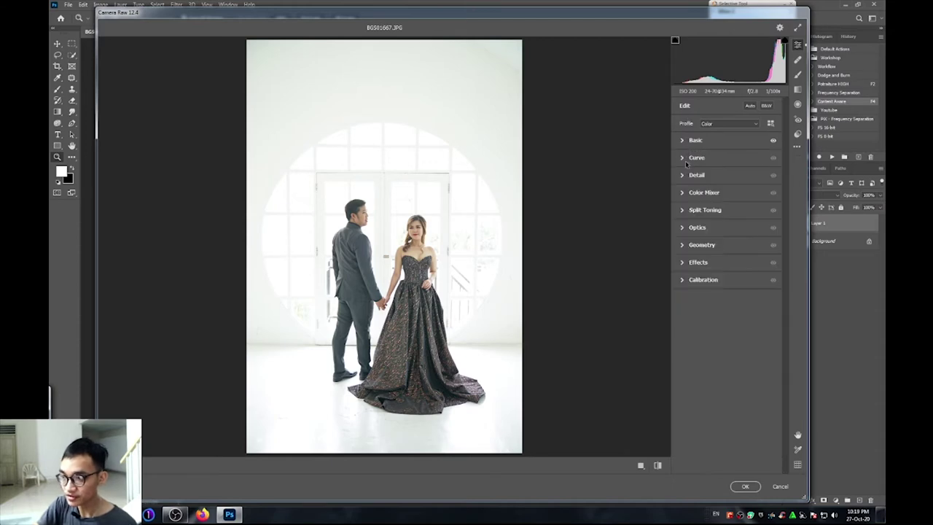
Add a tone curve point lifting input 122 to output 130 to brighten the midtones
click(683, 159)
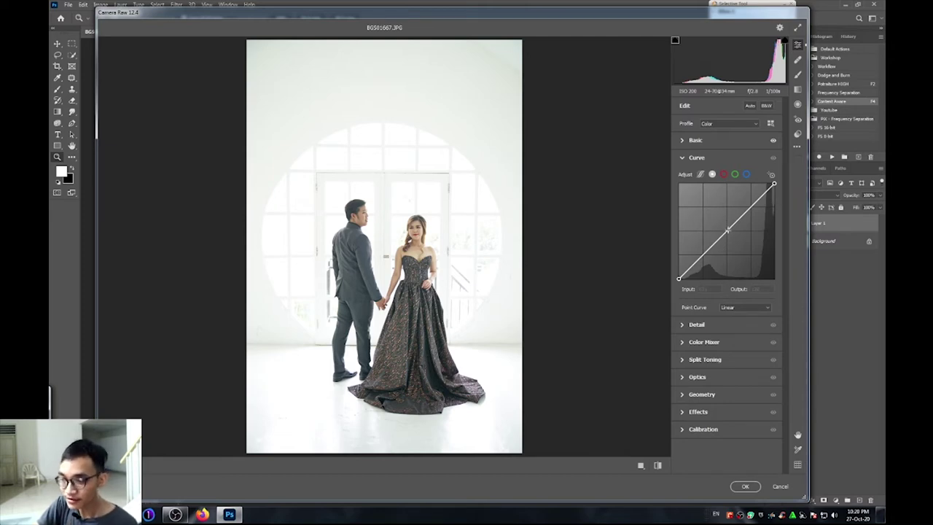
click(725, 231)
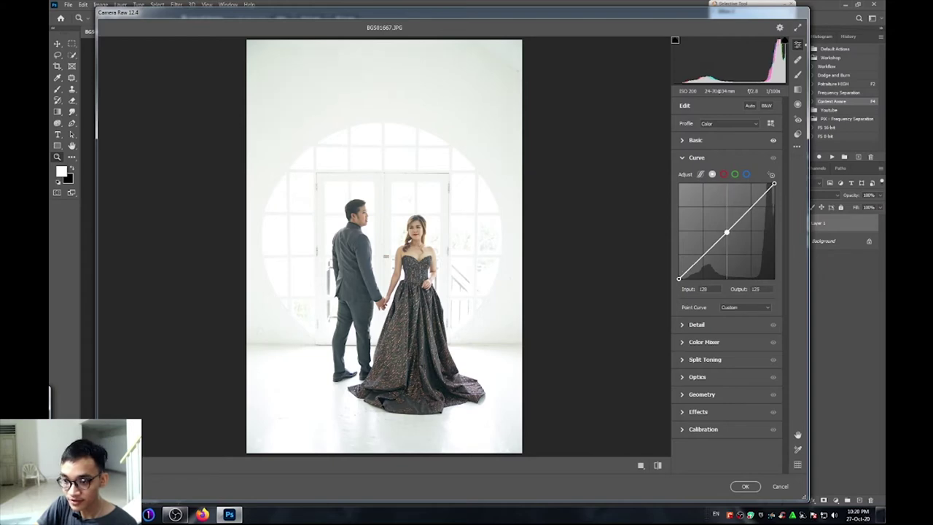
drag(724, 230, 723, 227)
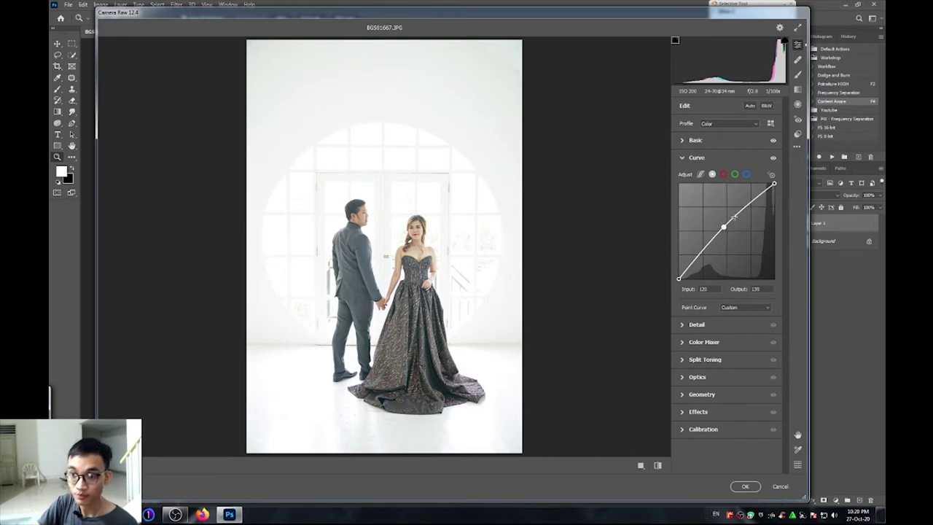
drag(723, 227, 724, 227)
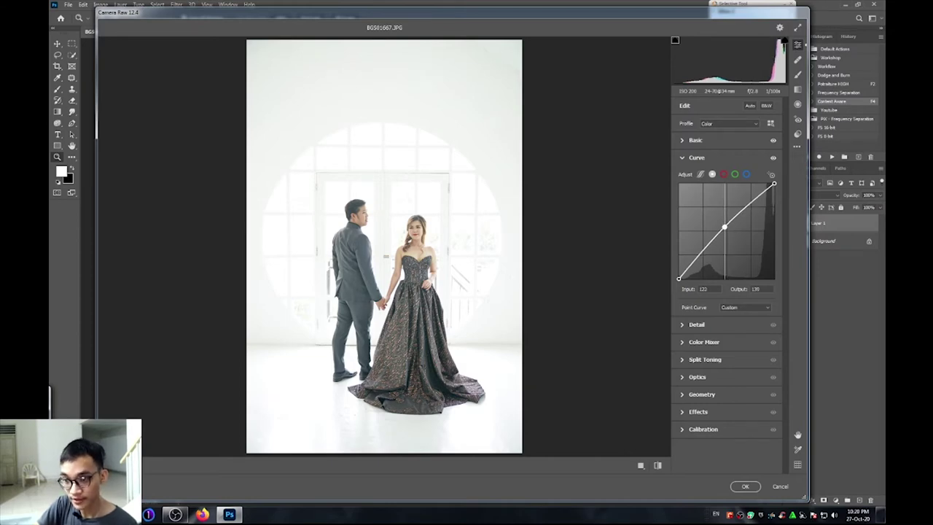
click(684, 158)
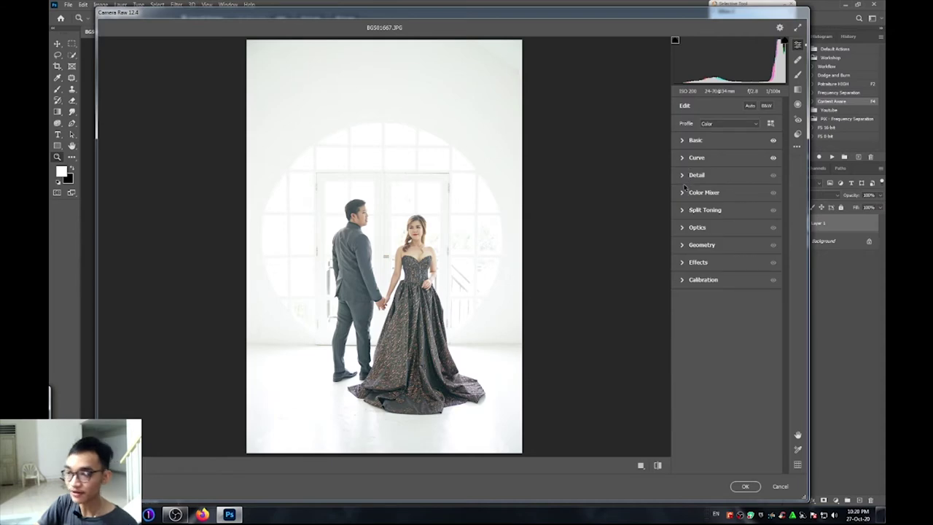
click(684, 176)
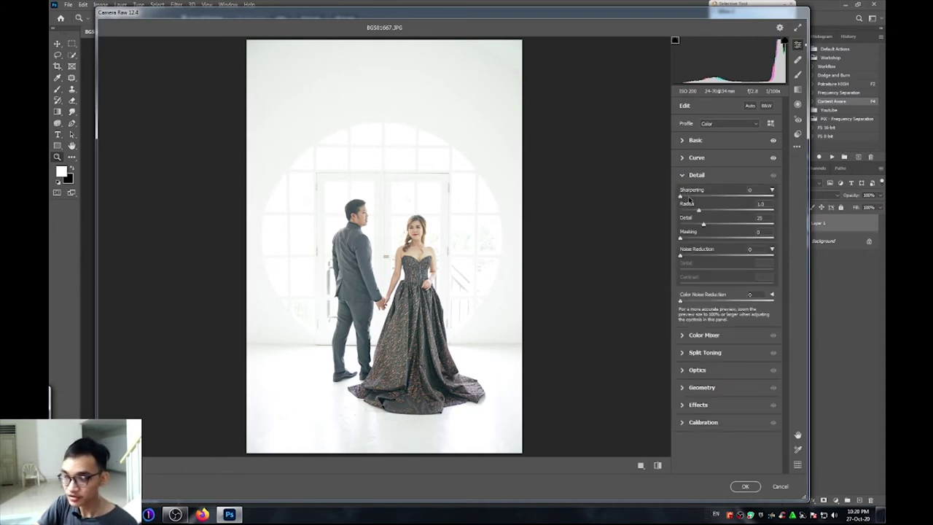
Sharpen the photo to 38 with Masking around 30 so it mostly affects edges
key(alt)
key(alt)
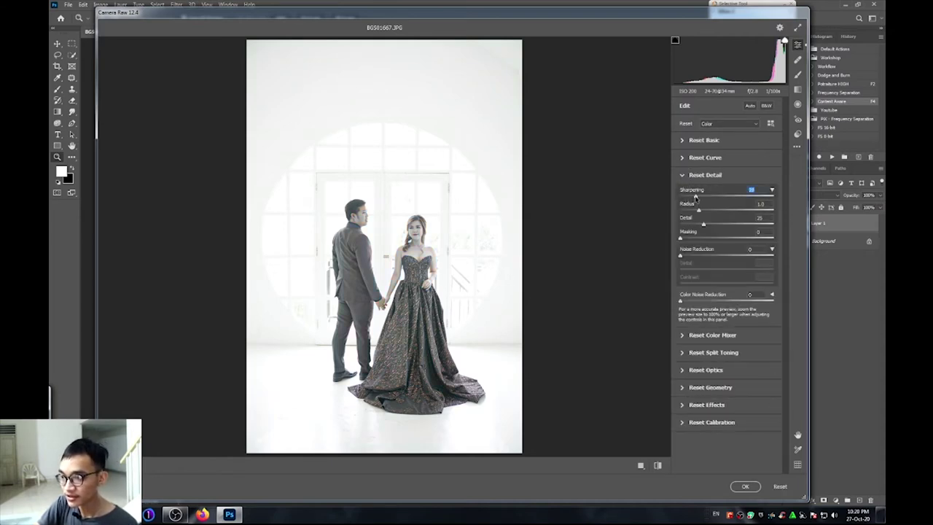
drag(680, 239, 707, 246)
Raise the Oranges and Reds saturation in the Color Mixer, zoomed on the bride's face
click(682, 175)
click(682, 193)
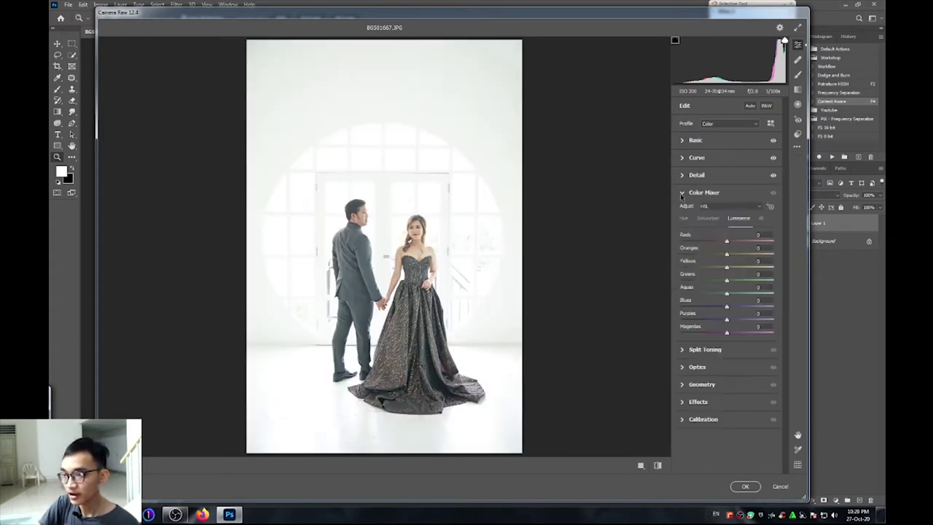
click(709, 223)
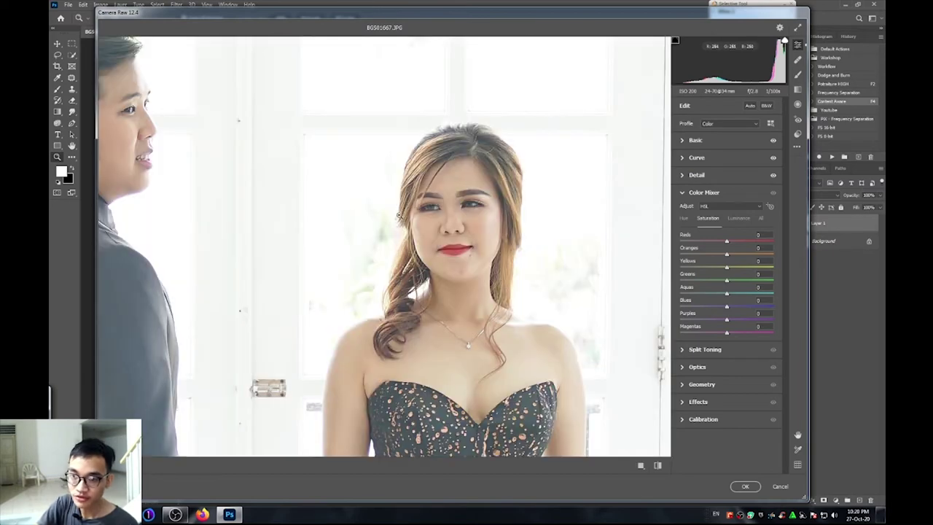
click(412, 200)
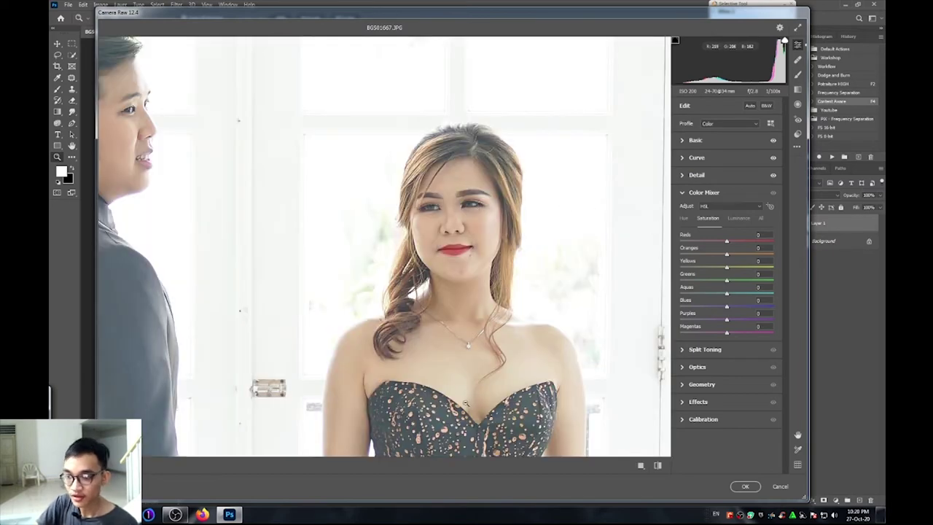
drag(726, 255, 733, 255)
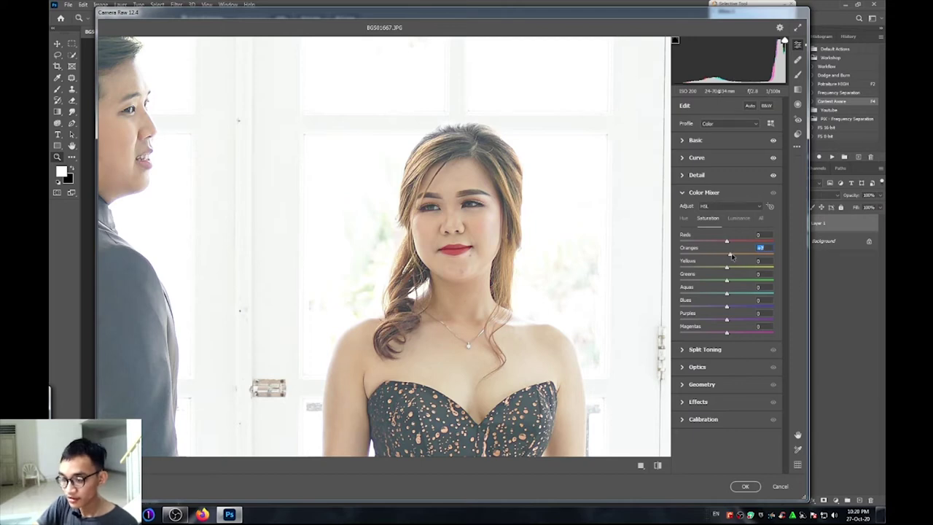
mouse_move(726, 241)
mouse_down()
mouse_move(706, 269)
mouse_move(729, 265)
mouse_up()
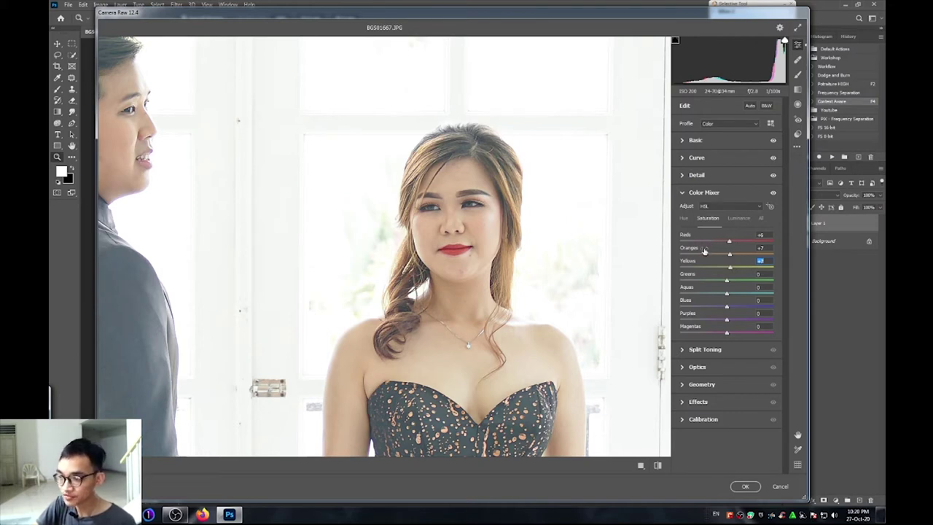
Lift the Color Mixer luminance of Reds +4, Oranges +10 and Yellows +11
click(739, 220)
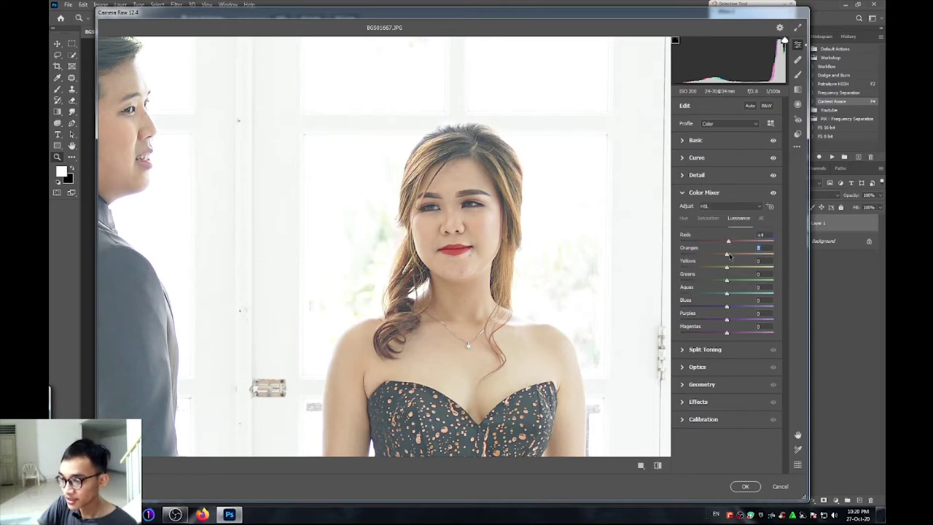
drag(728, 255, 731, 272)
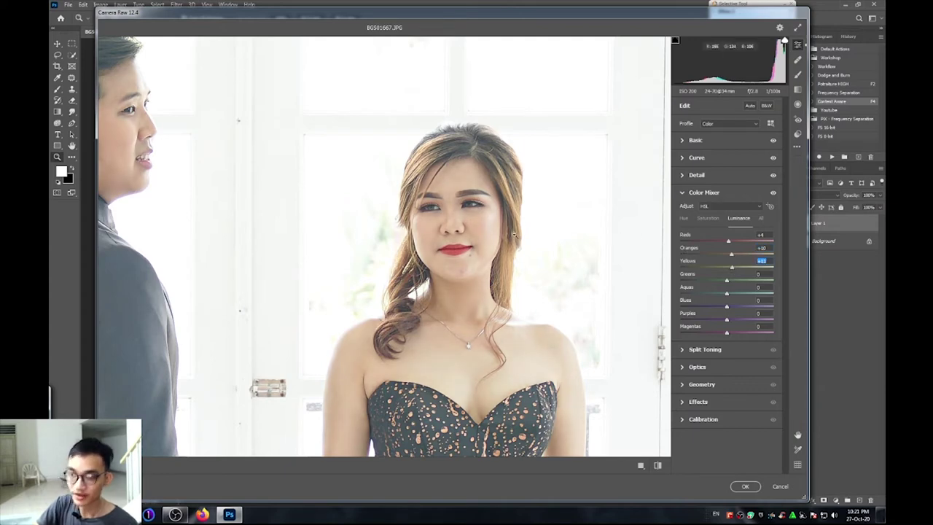
click(515, 249)
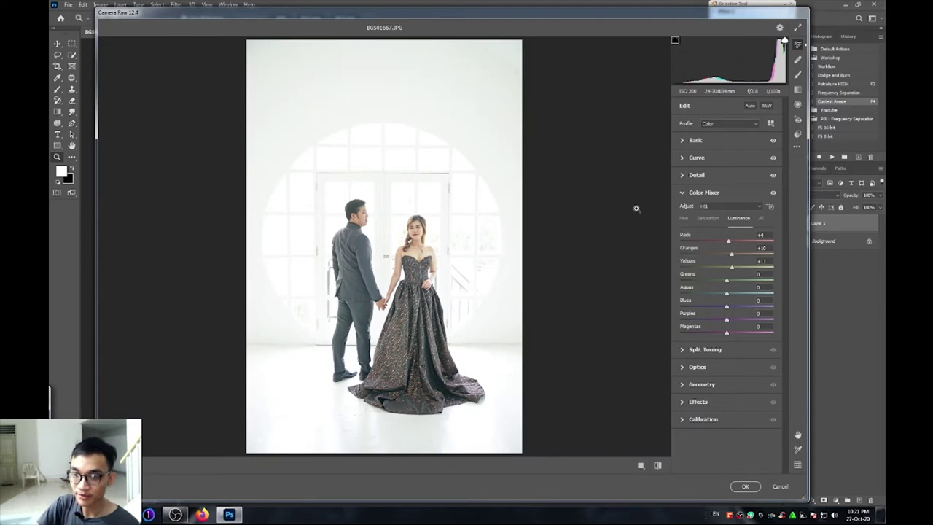
click(683, 193)
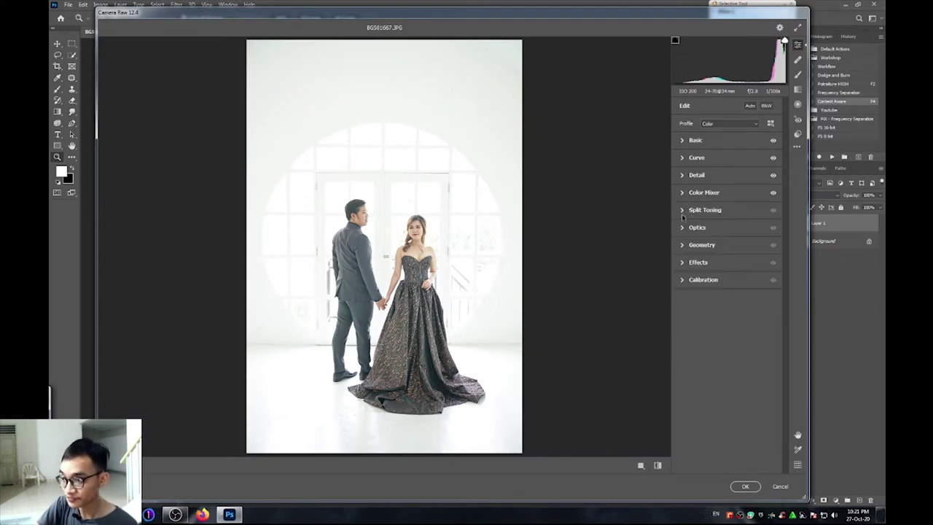
Add a light Split Toning highlight tint and auto-level the photo with Upright Level
click(682, 211)
mouse_move(685, 254)
mouse_down()
mouse_move(747, 239)
mouse_move(723, 242)
mouse_up()
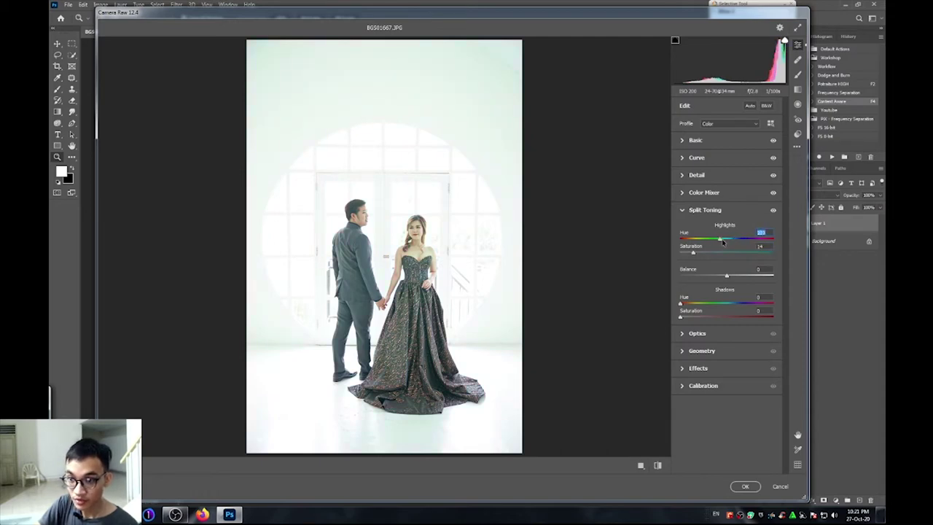
click(696, 210)
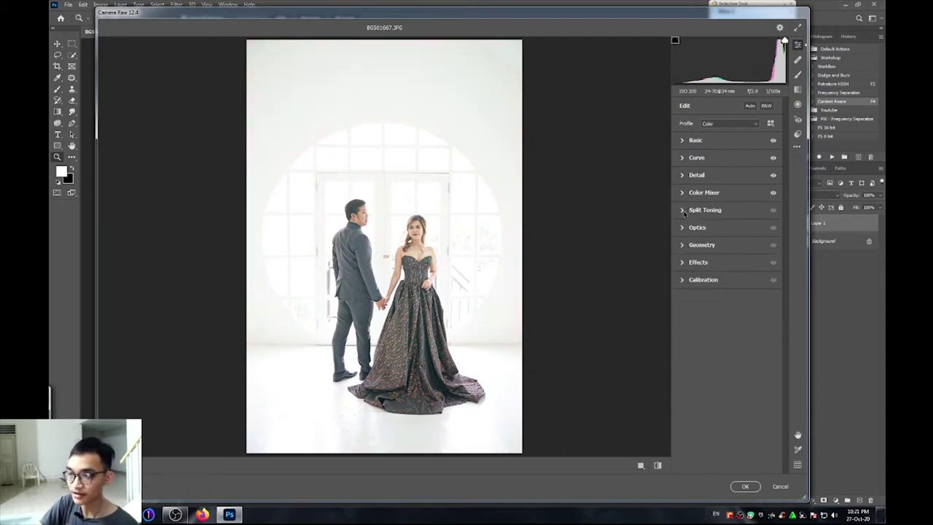
click(693, 244)
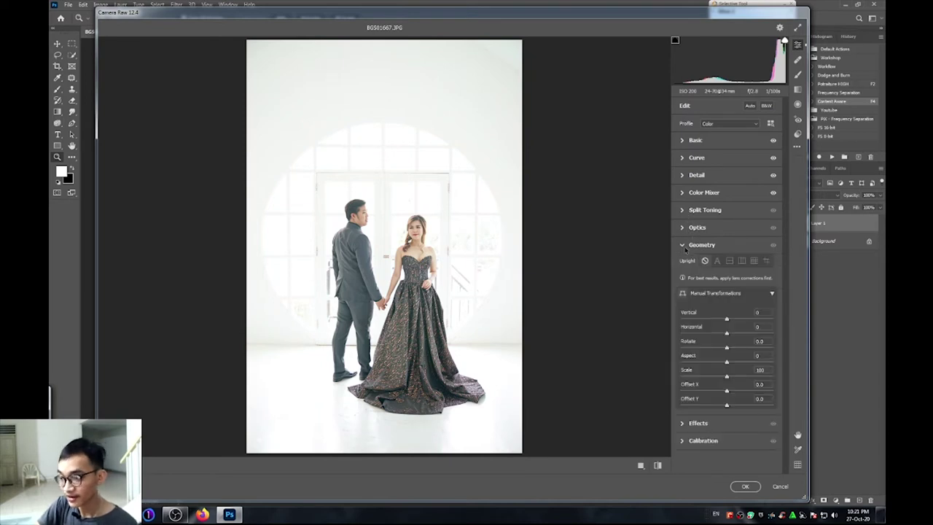
click(729, 261)
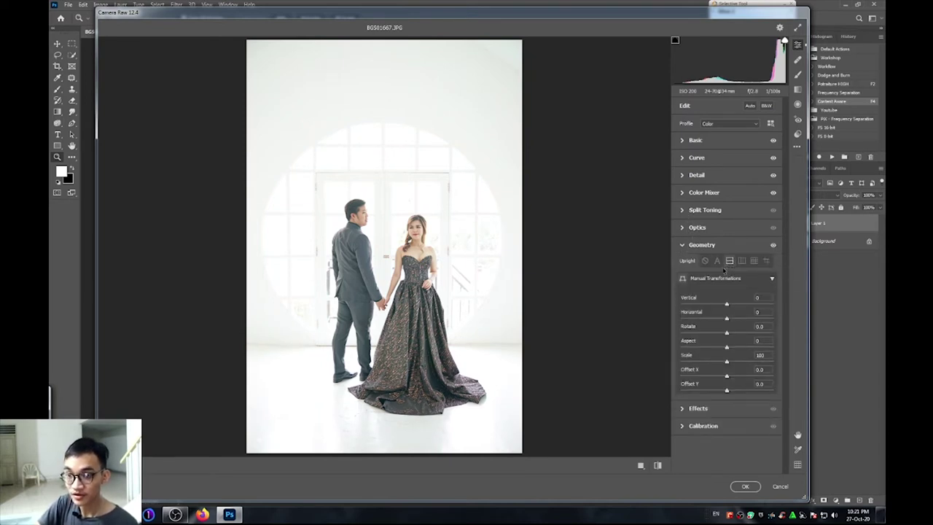
click(707, 246)
Adjust the Blue, Green and Red Primary saturation in Calibration and apply the Camera Raw edits
click(692, 280)
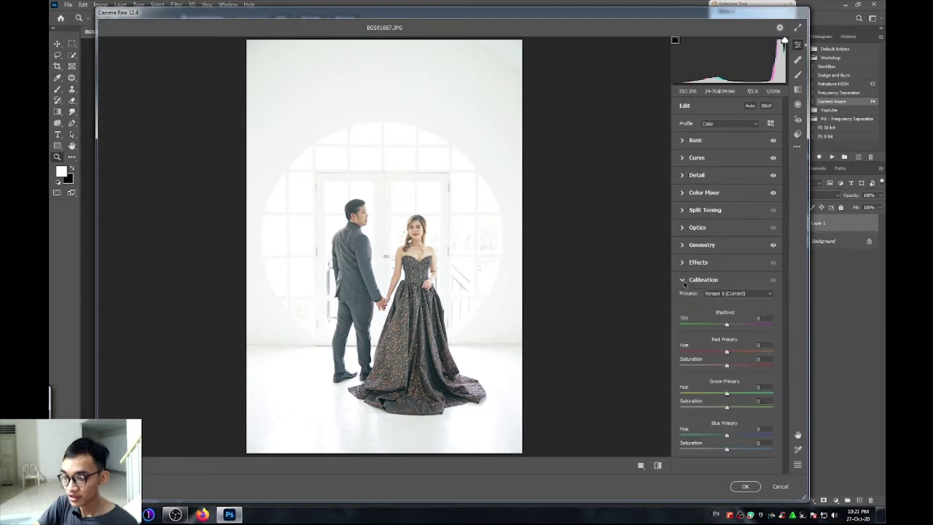
mouse_move(727, 448)
mouse_down()
mouse_move(741, 450)
mouse_move(732, 452)
mouse_up()
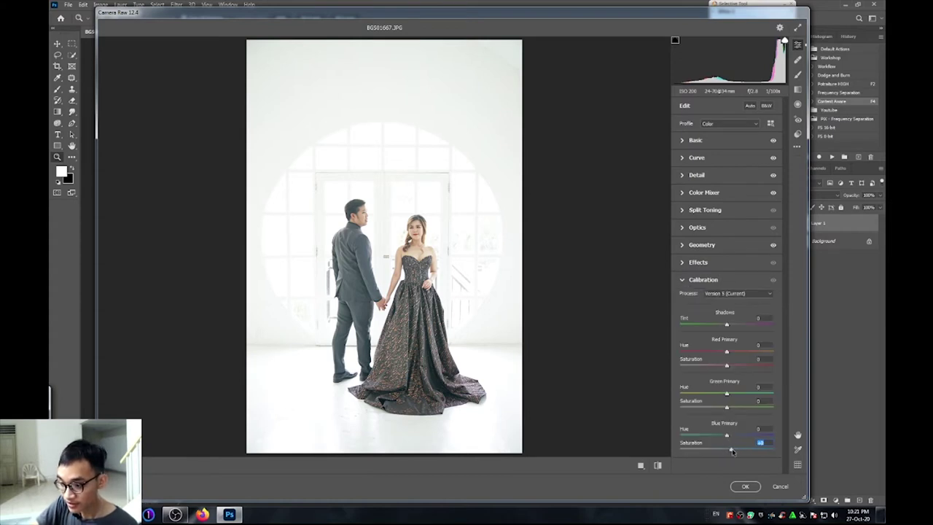
drag(727, 406, 718, 409)
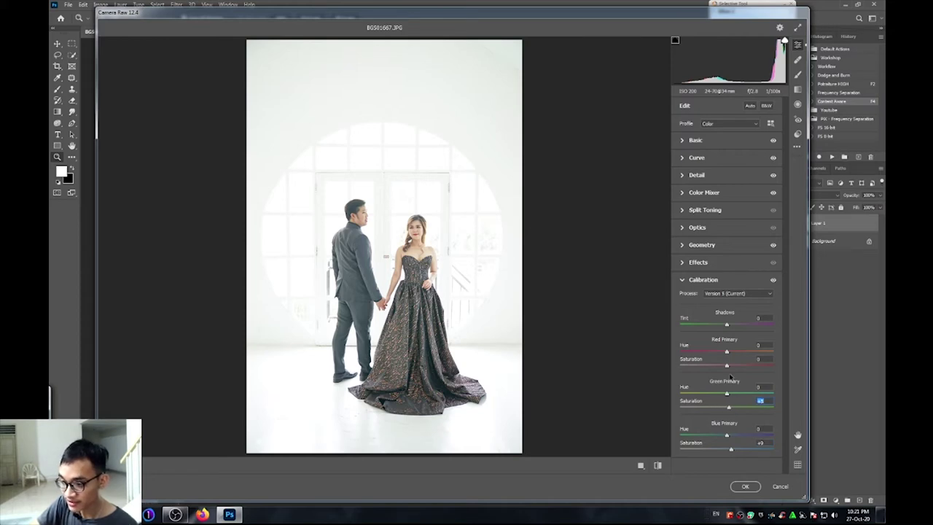
drag(725, 365, 718, 366)
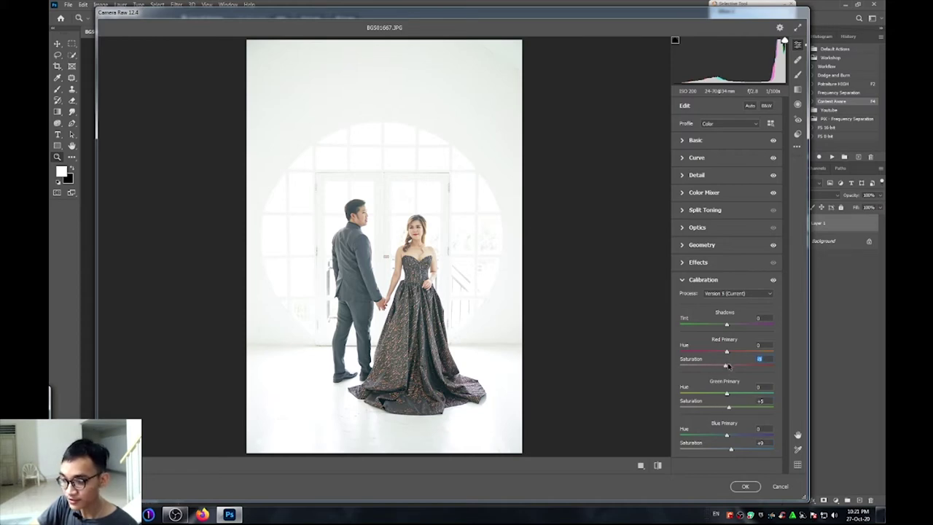
click(744, 486)
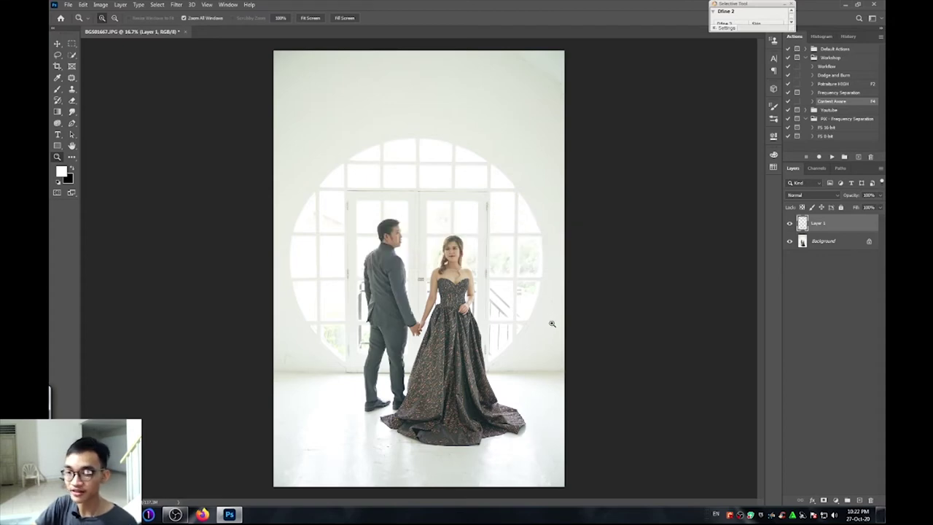
Zoom in on the couple's faces up to 100% to inspect the Camera Raw result
click(520, 304)
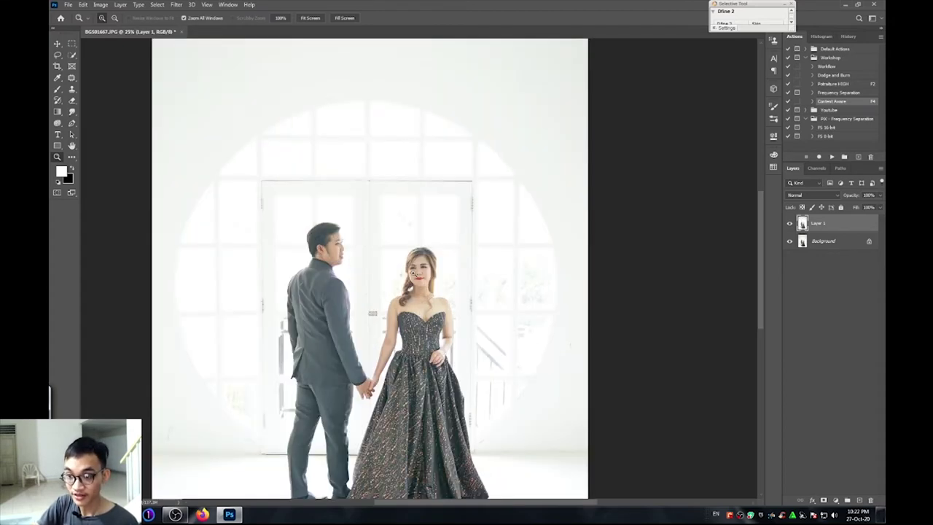
mouse_move(413, 273)
mouse_down()
mouse_move(401, 270)
mouse_move(409, 299)
mouse_up()
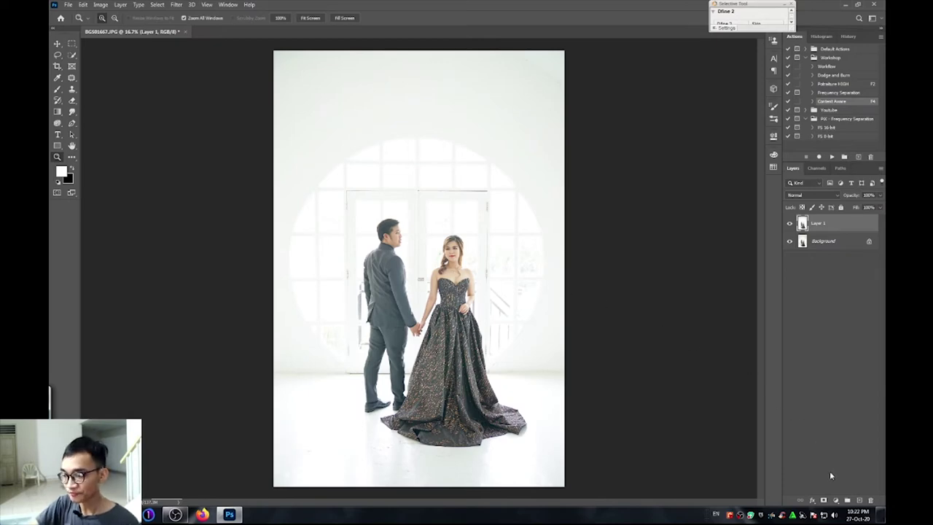
click(402, 253)
click(431, 262)
click(445, 266)
click(456, 265)
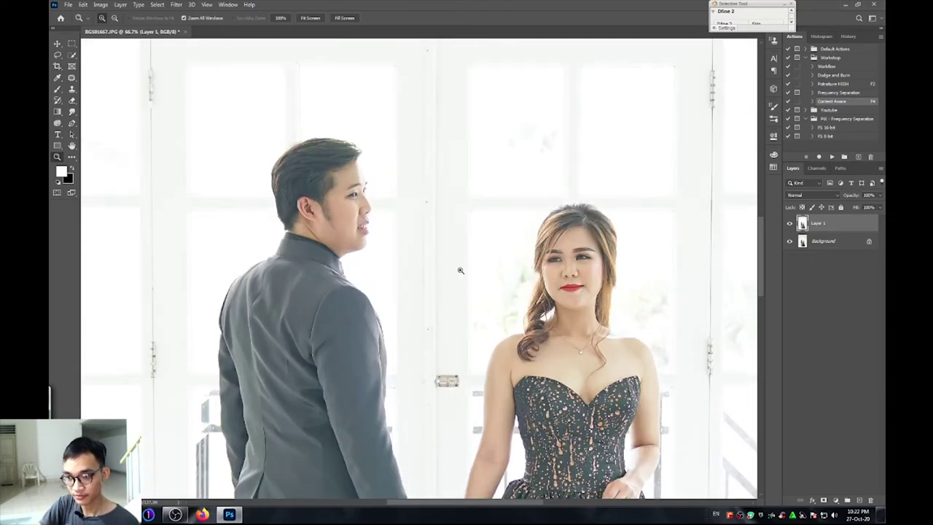
click(580, 271)
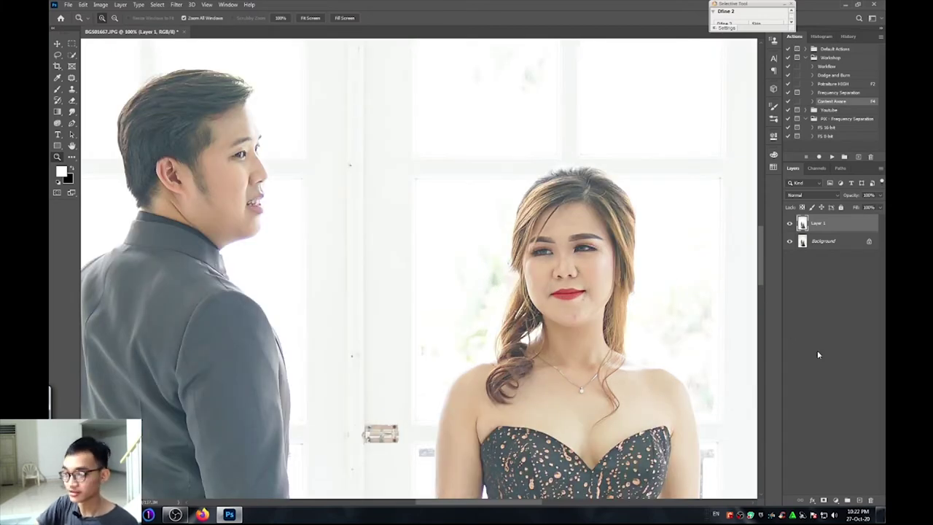
Add an empty Layer 2 above Layer 1 and zoom into the woman's face
click(860, 501)
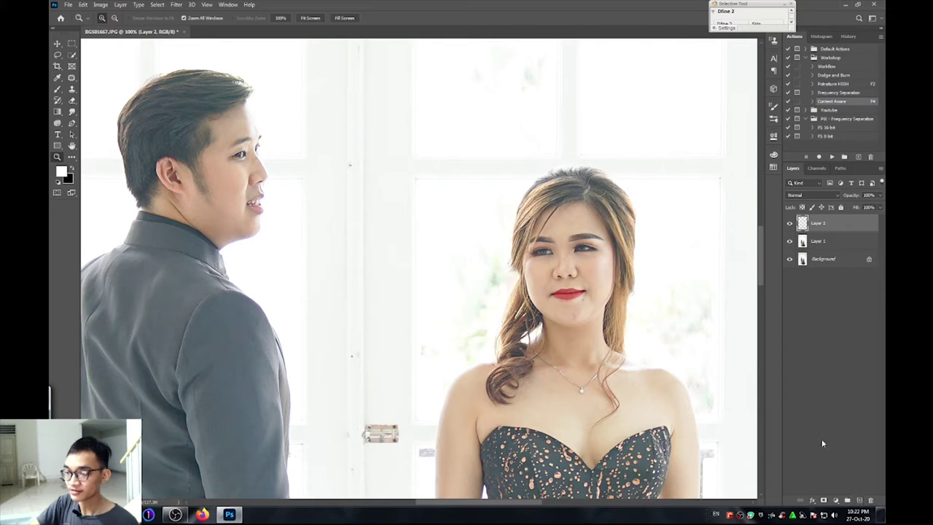
click(72, 77)
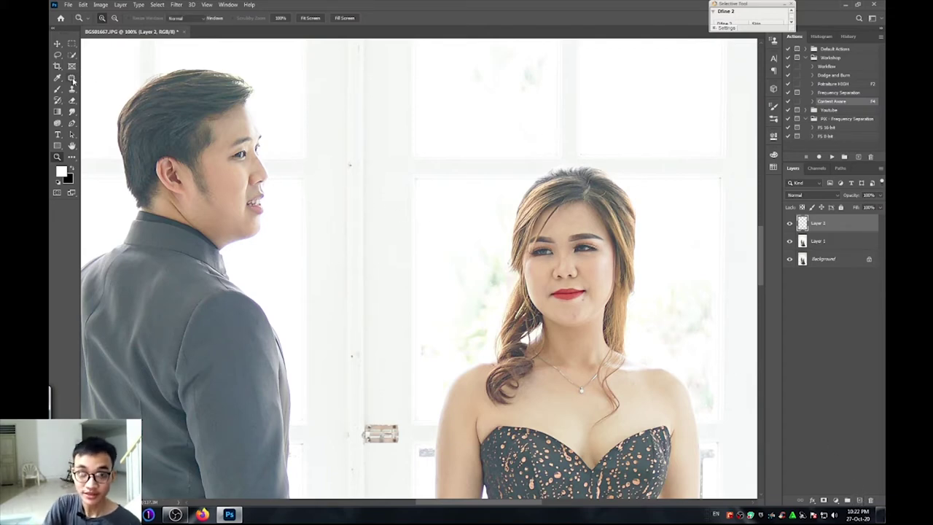
click(94, 87)
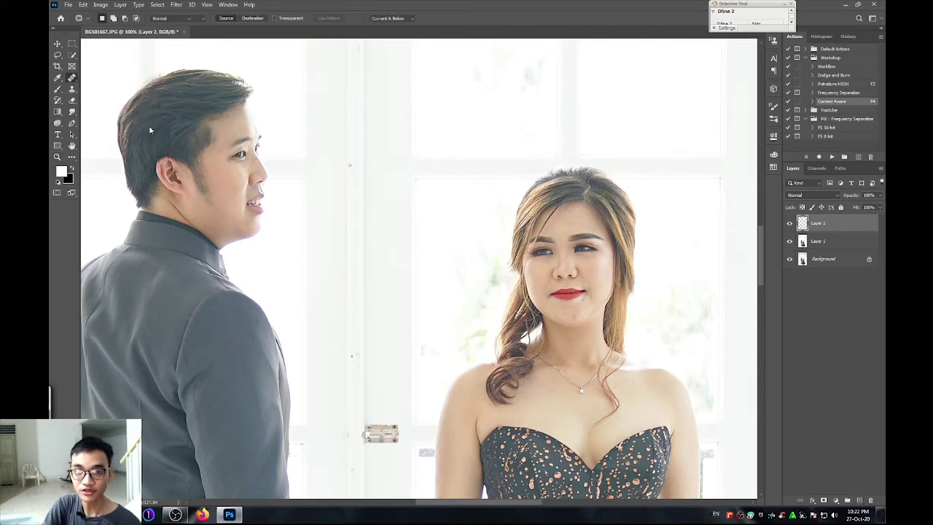
key(z)
click(599, 275)
click(599, 275)
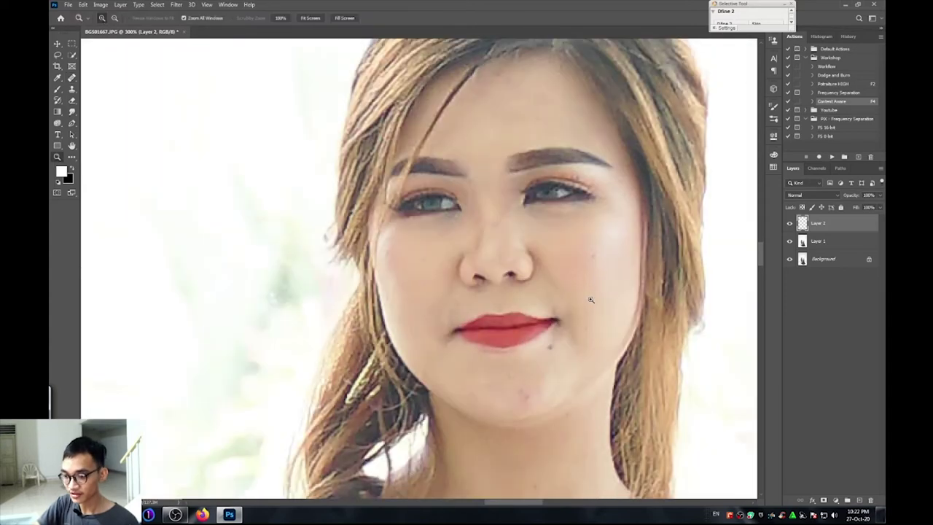
Heal small blemishes on the woman's face with a resized Healing Brush
key(j)
key(bracketleft)
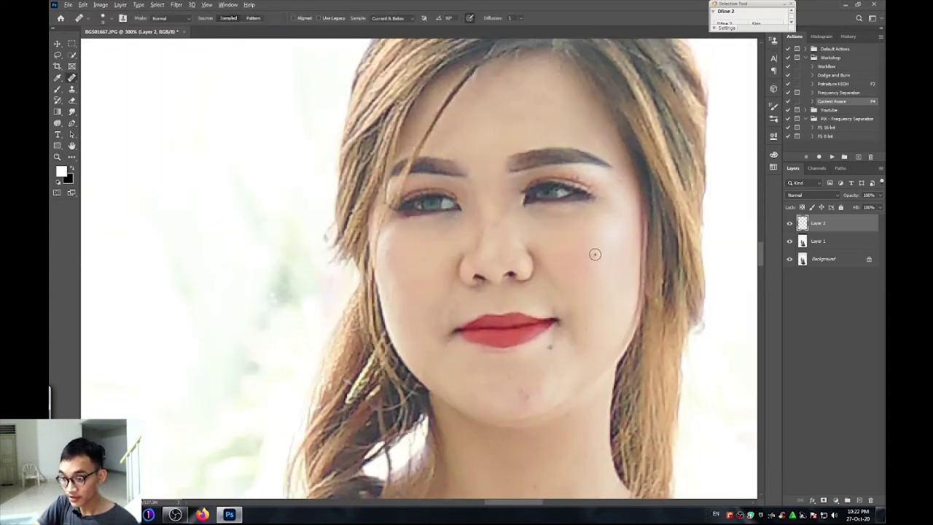
key(bracketright)
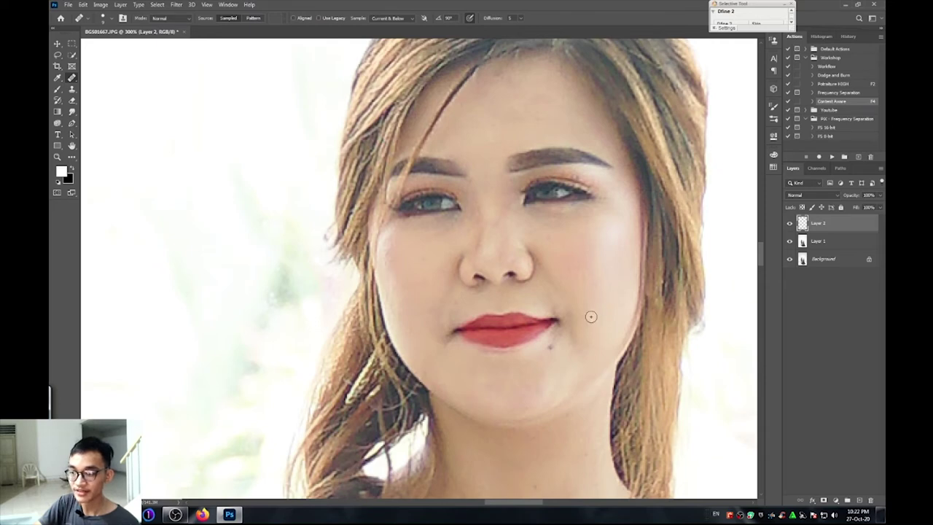
scroll(763, 268, down, 5)
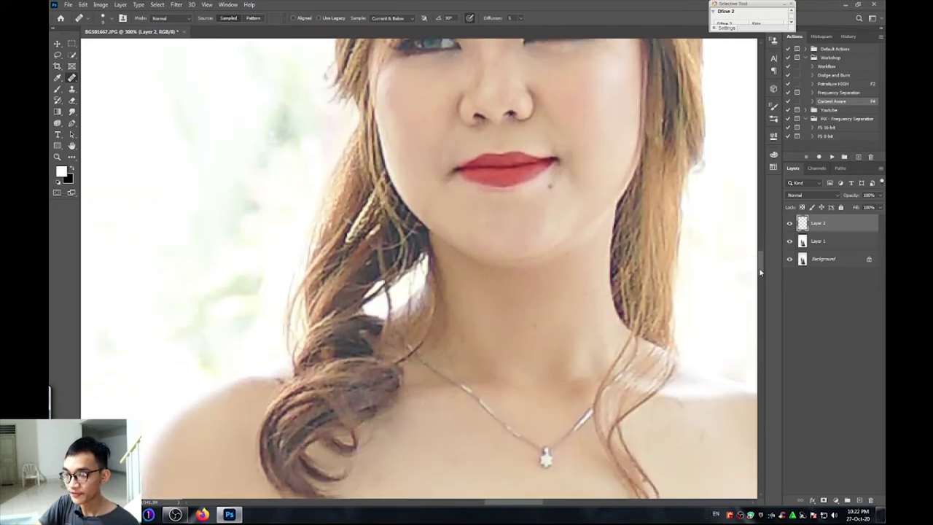
scroll(763, 268, down, 1)
scroll(761, 270, down, 5)
scroll(758, 273, up, 5)
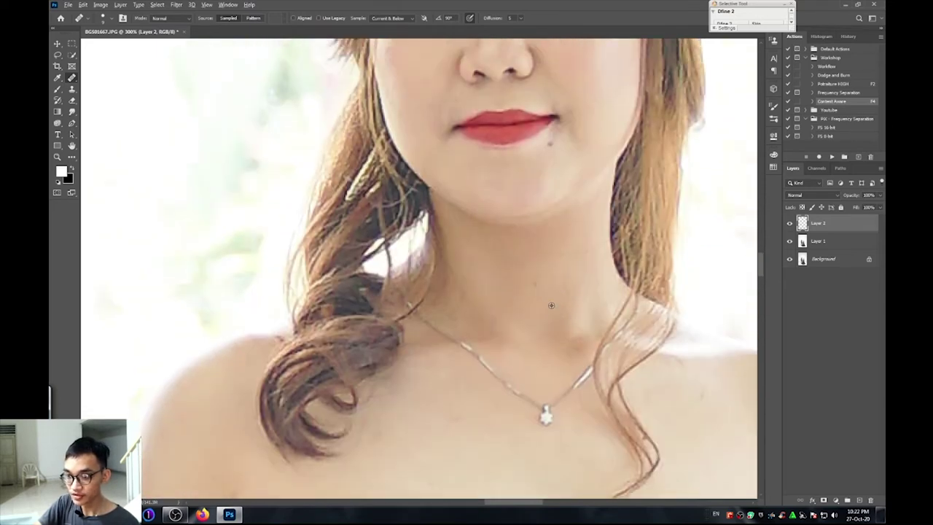
Zoom into the groom's face and heal blemishes on his cheek and jawline
key(z)
alt+click(574, 312)
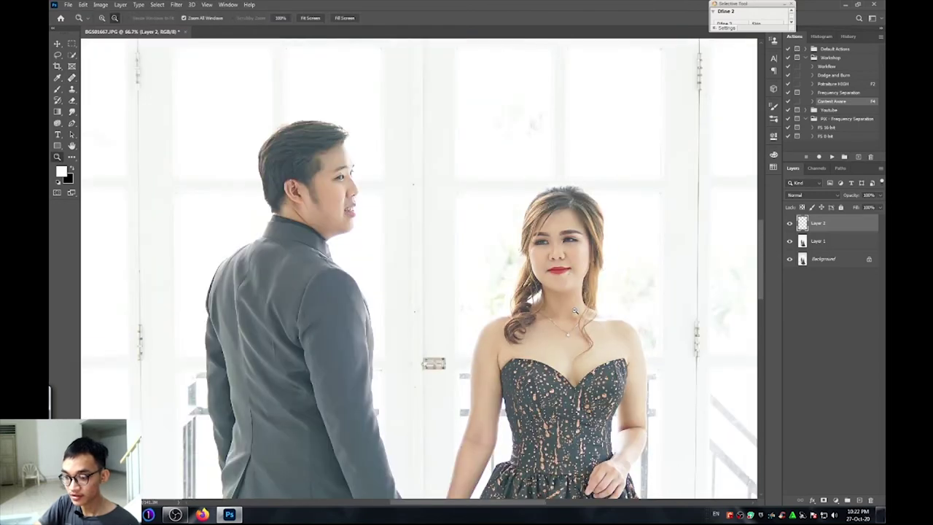
click(321, 175)
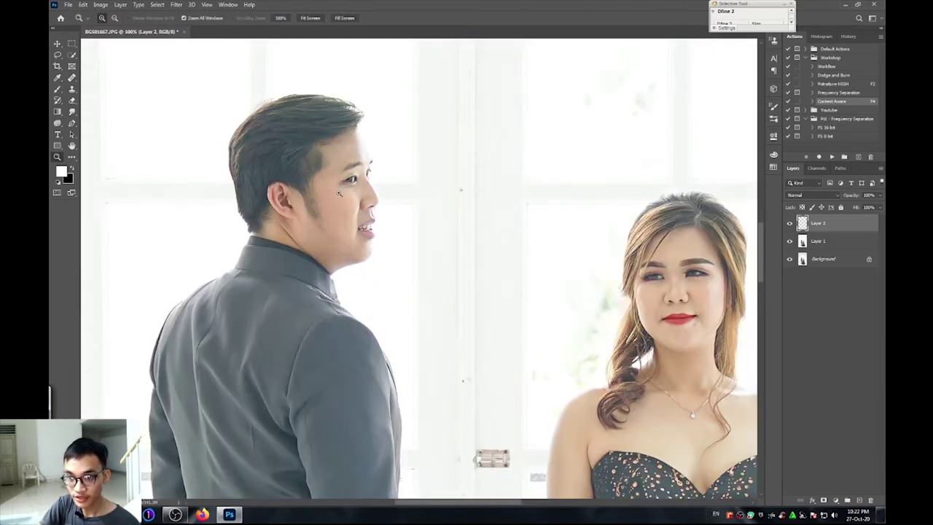
click(341, 195)
click(343, 201)
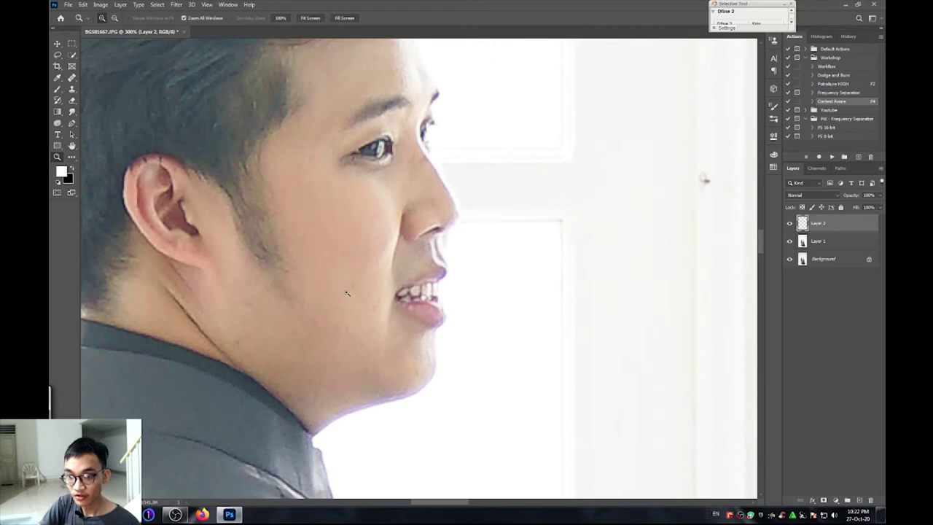
key(i)
key(j)
key(shift+j)
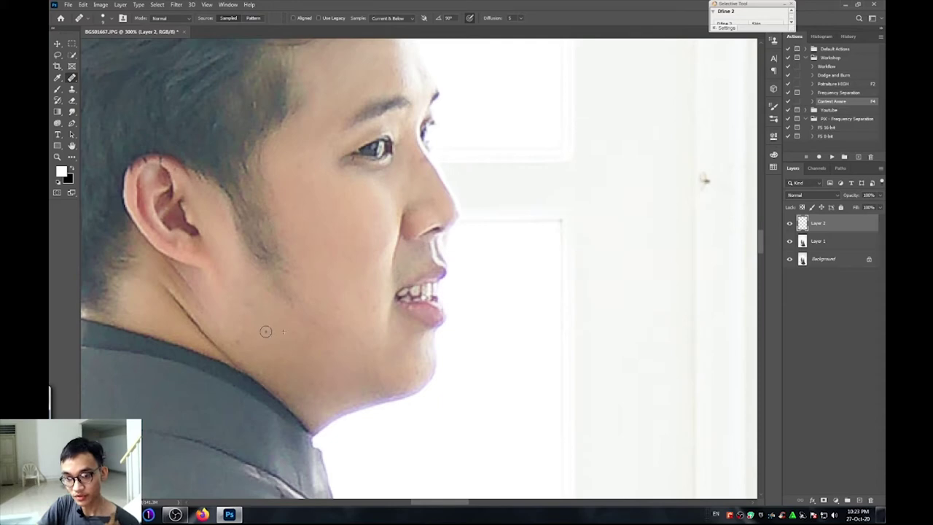
Zoom back out until the whole couple photo is visible
key(z)
alt+click(498, 277)
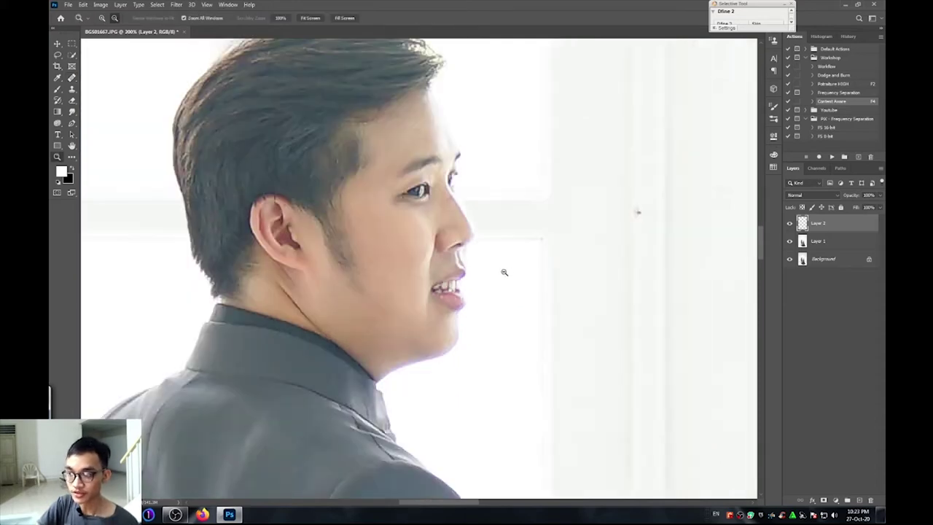
alt+click(504, 271)
alt+click(508, 270)
alt+click(514, 277)
alt+click(517, 279)
alt+click(517, 279)
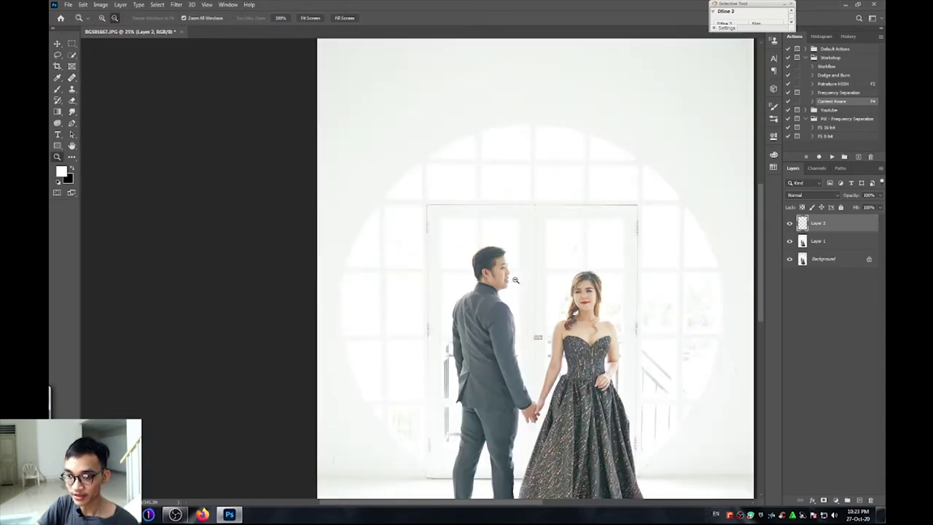
alt+click(517, 279)
Merge Layer 1 and Layer 2, then add a Selective Color adjustment layer
click(820, 242)
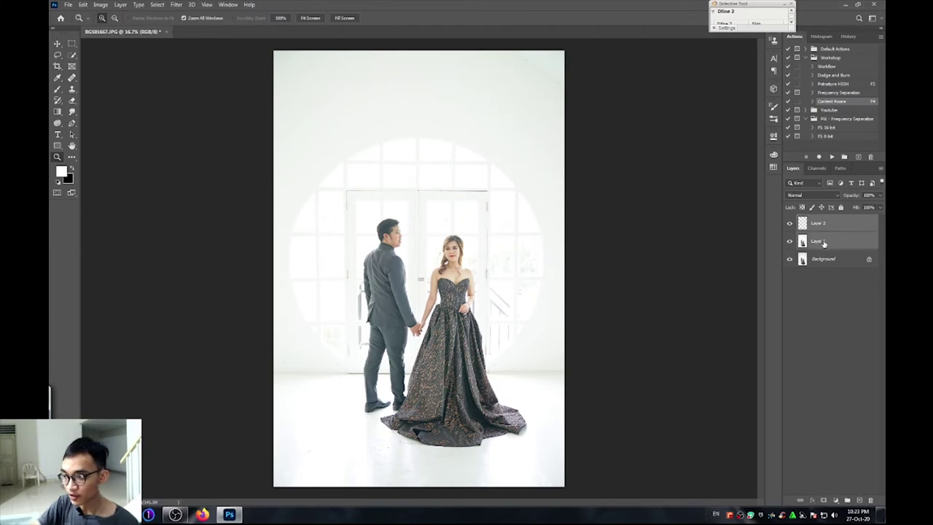
key(ctrl+e)
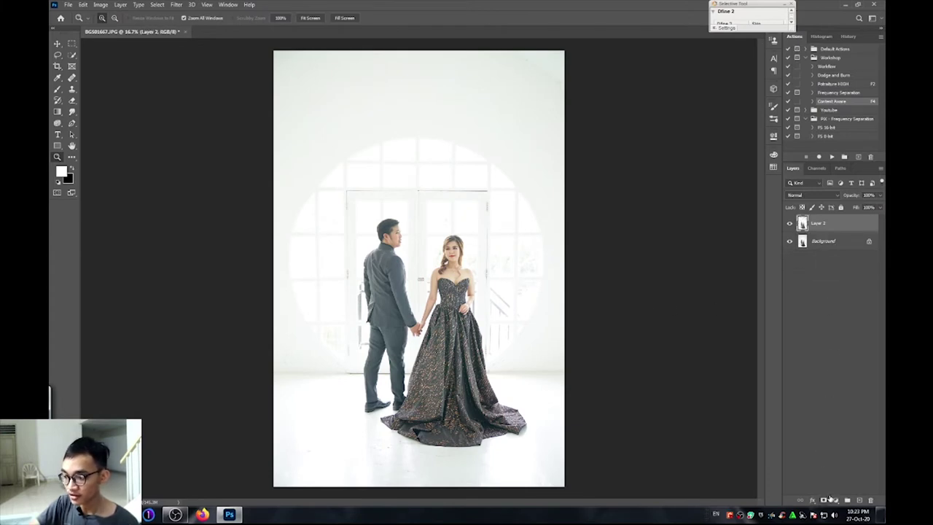
click(832, 499)
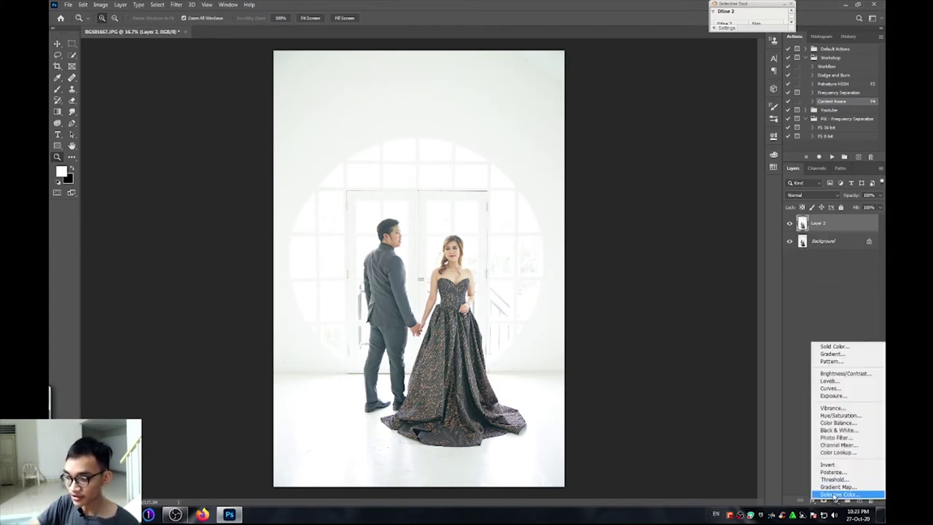
click(835, 495)
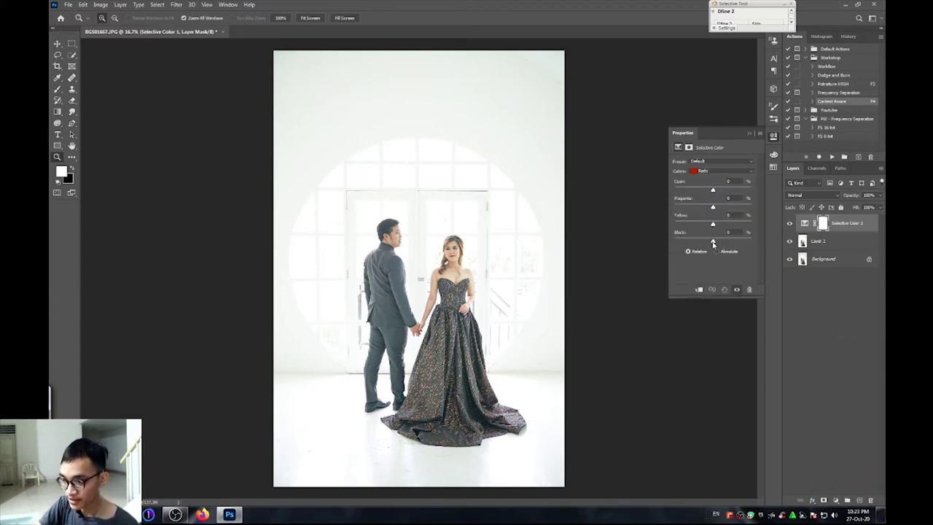
Set Reds Black to +8 and Yellows Black to −5, and merge the adjustment with Layer 2
drag(713, 244, 716, 243)
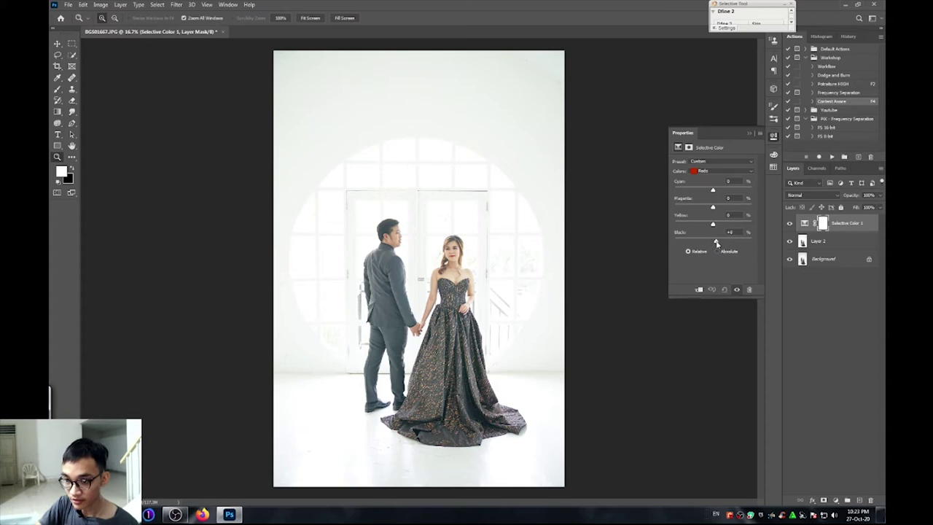
click(710, 174)
click(709, 188)
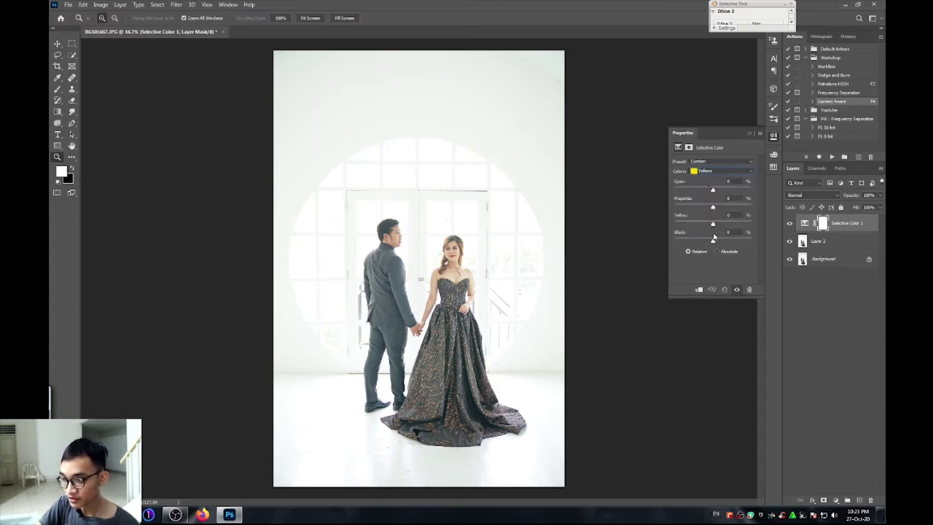
drag(715, 242, 706, 243)
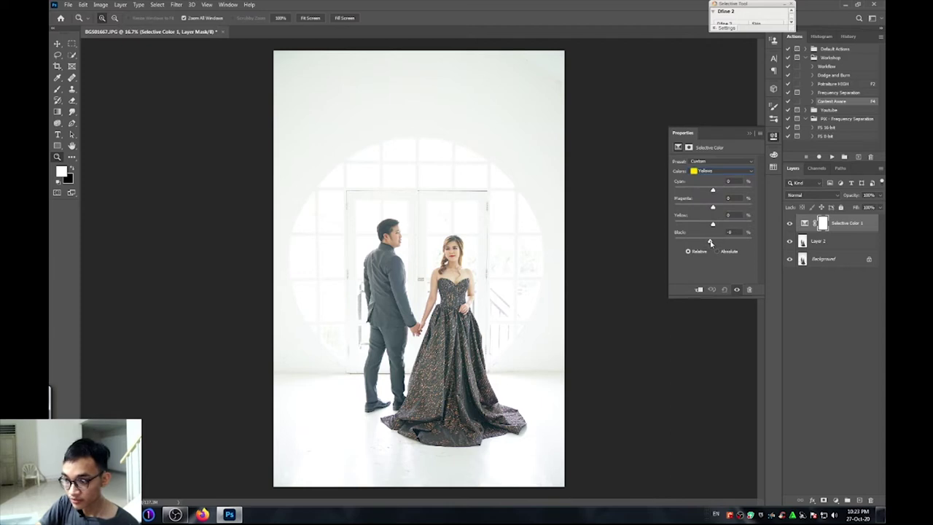
click(828, 245)
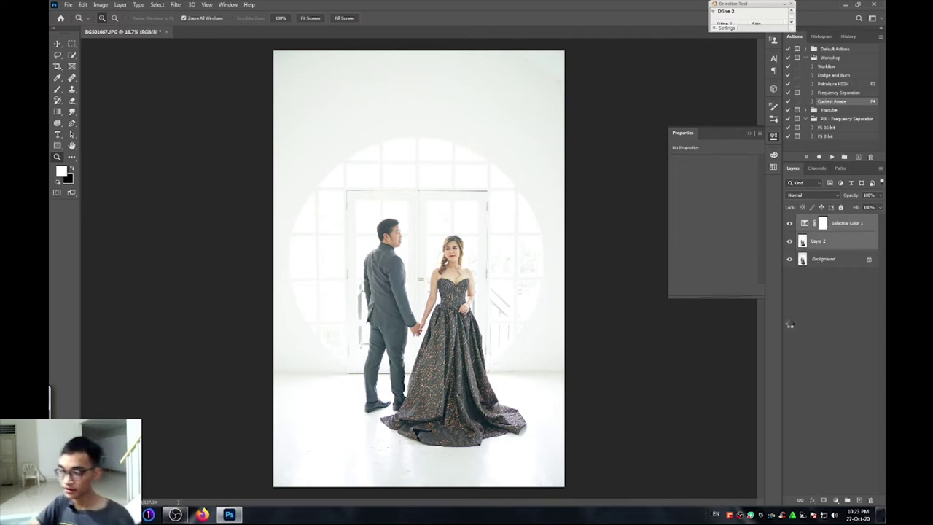
key(Delete)
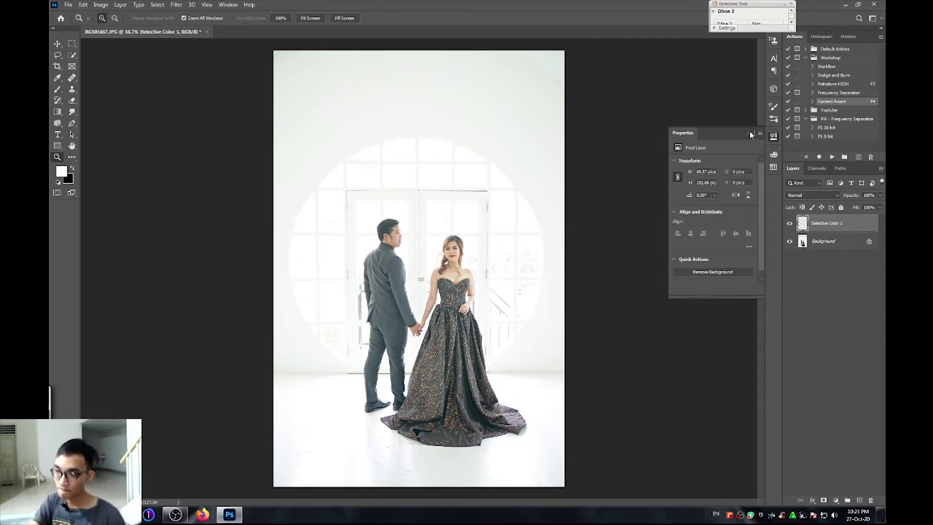
Collapse the Properties panel, zoom in on the couple, and bring the dress into view with the Brush ready
click(749, 133)
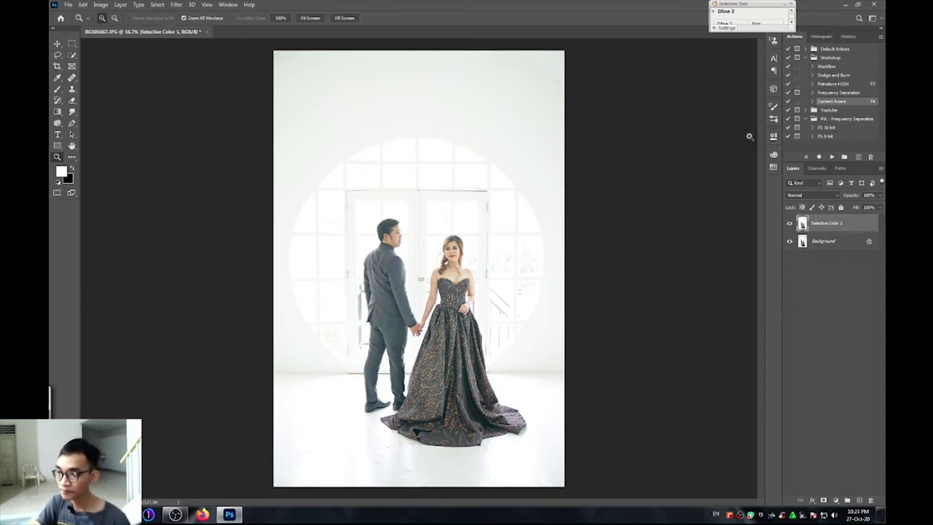
click(423, 236)
click(429, 254)
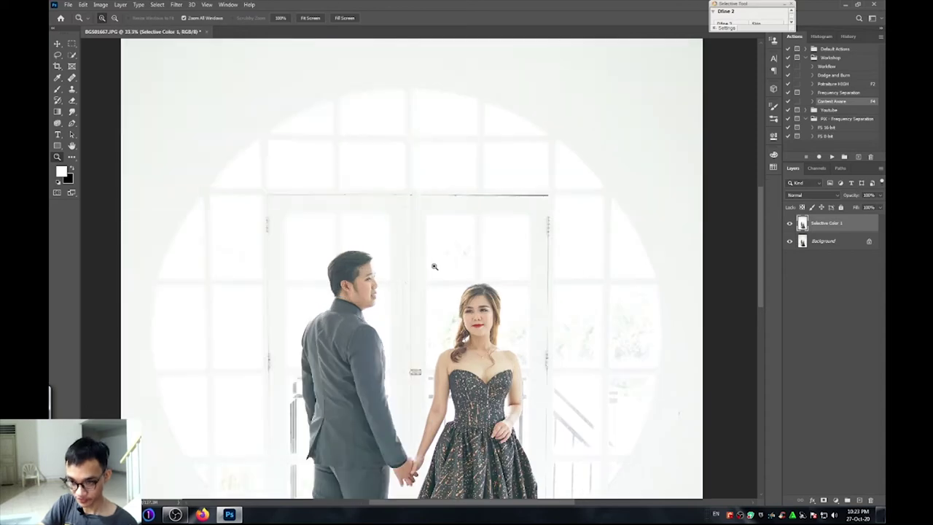
click(434, 266)
key(b)
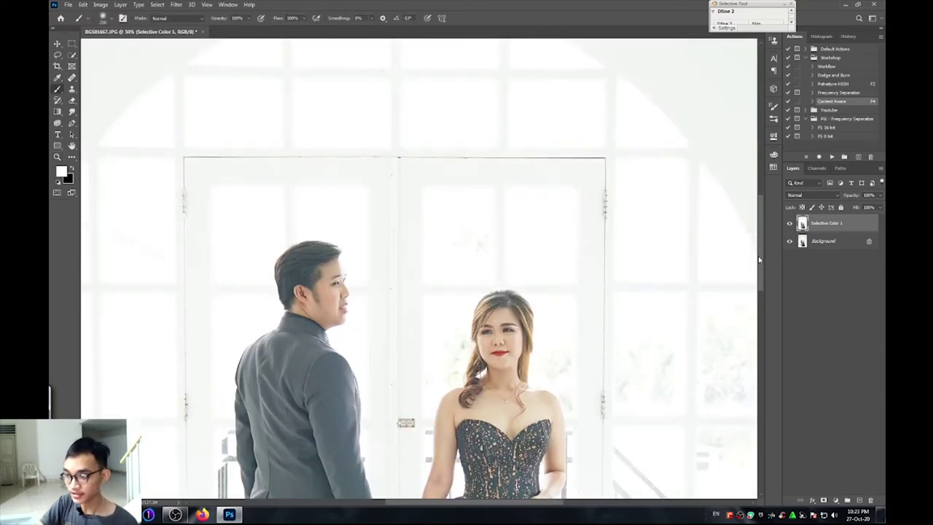
scroll(758, 259, down, 5)
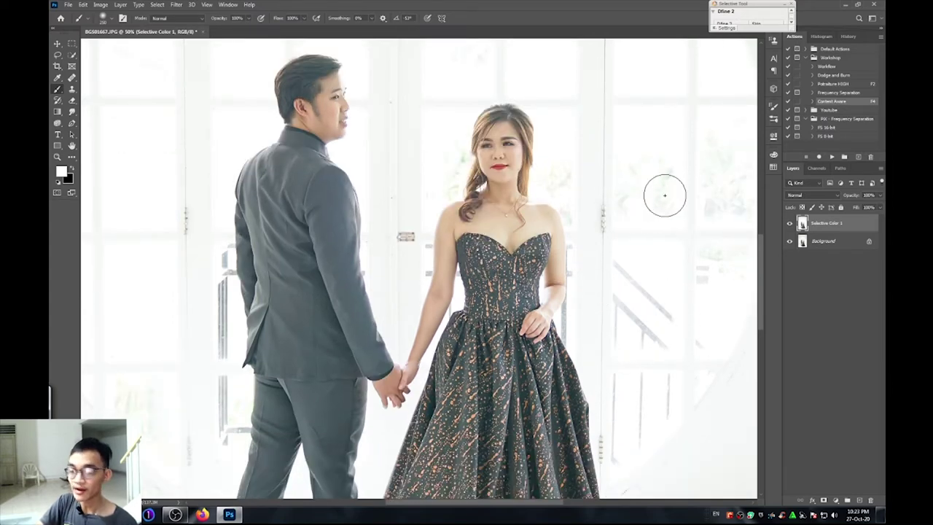
key(z)
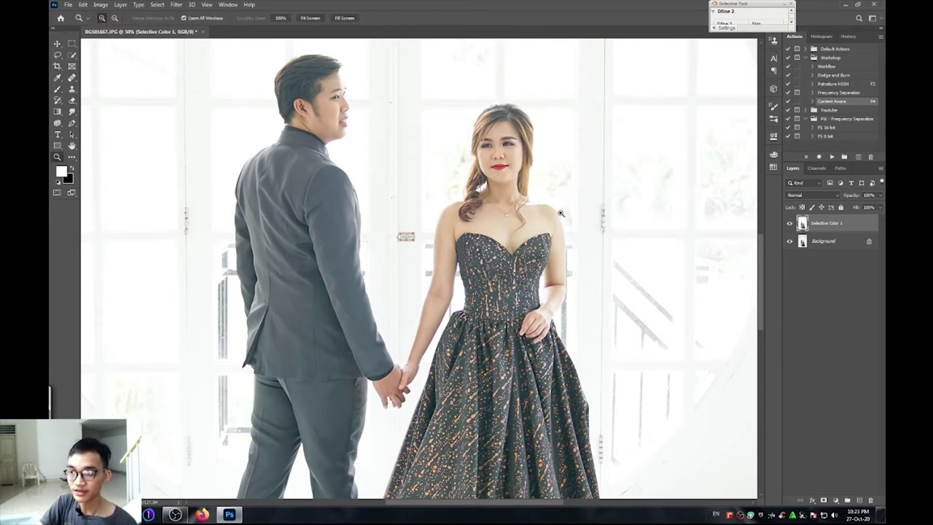
alt+click(561, 225)
alt+click(561, 225)
alt+click(561, 225)
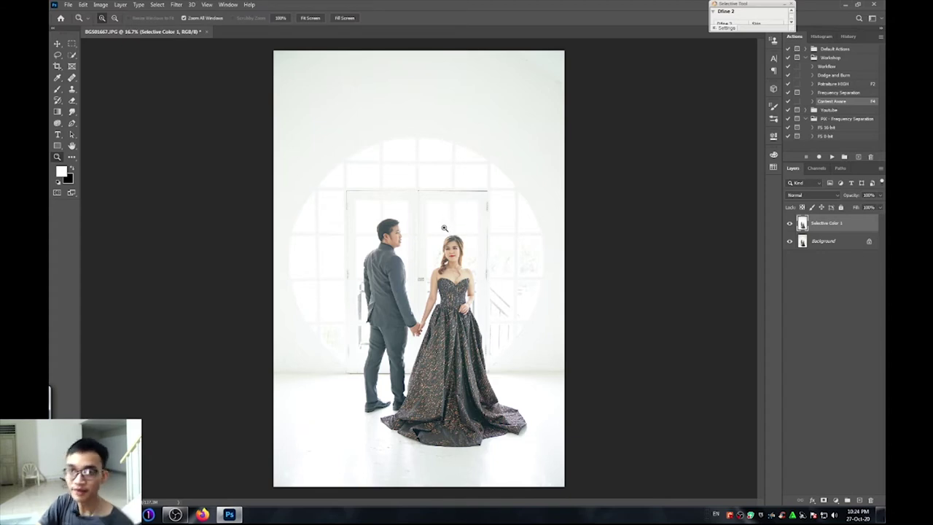
click(449, 221)
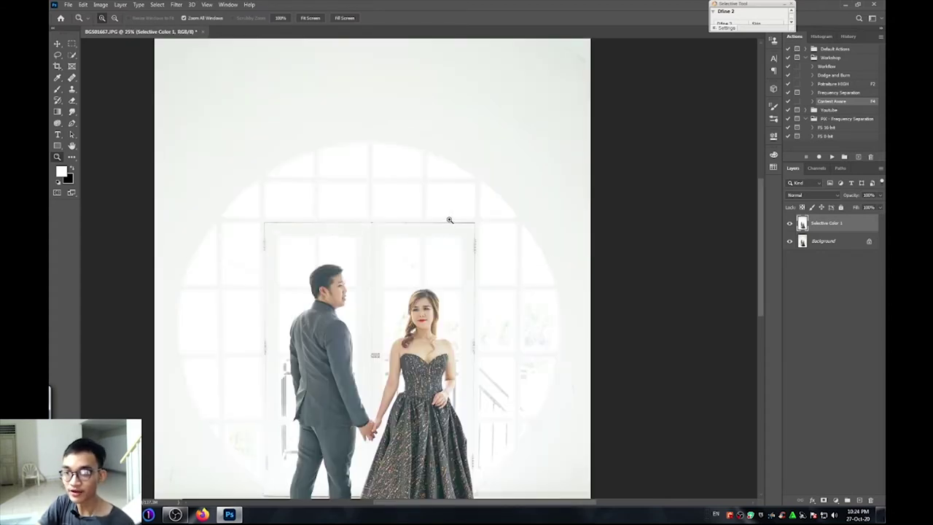
key(w)
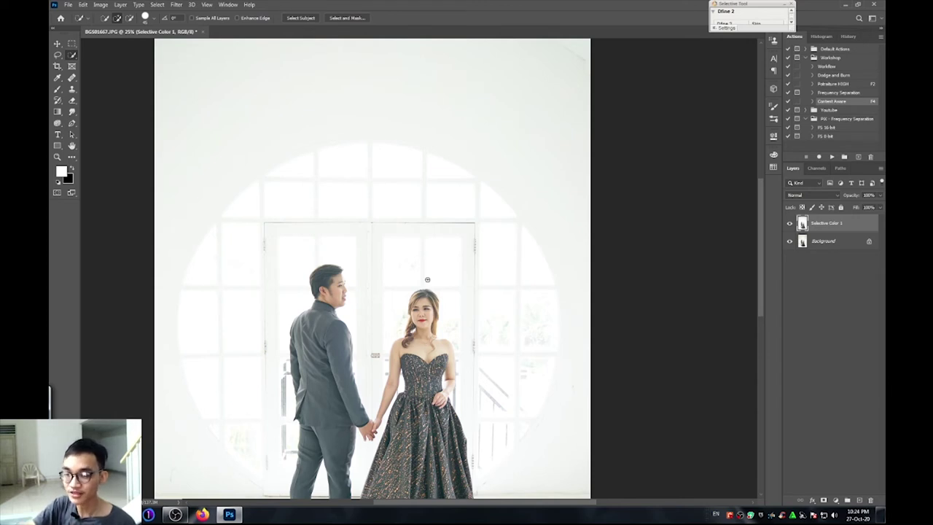
key(z)
click(444, 259)
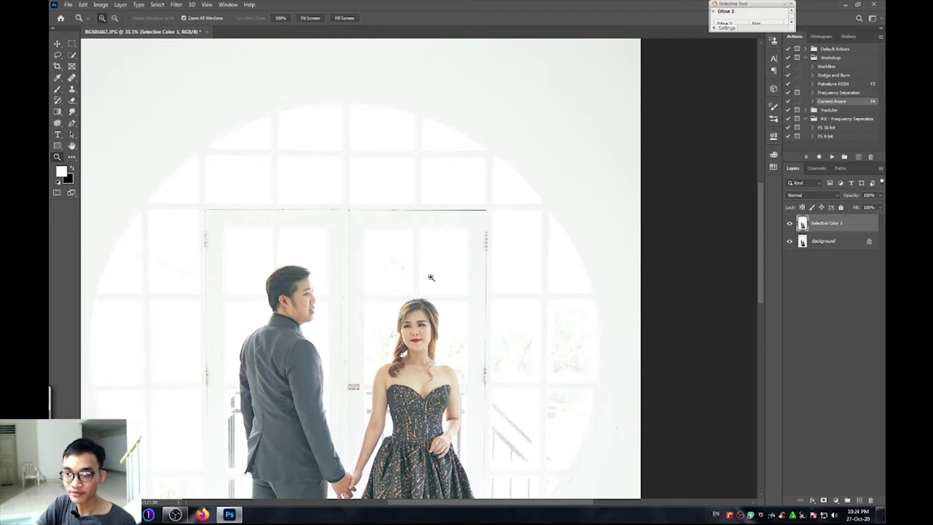
Zoom in on the couple and window, then set the Brush colour to white
click(429, 264)
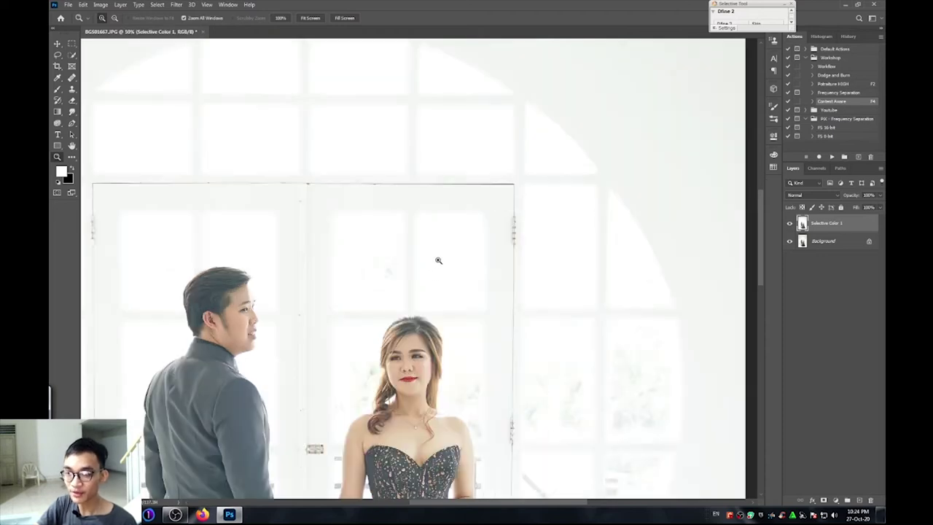
key(b)
key(bracketright)
key(bracketright)
key(bracketright)
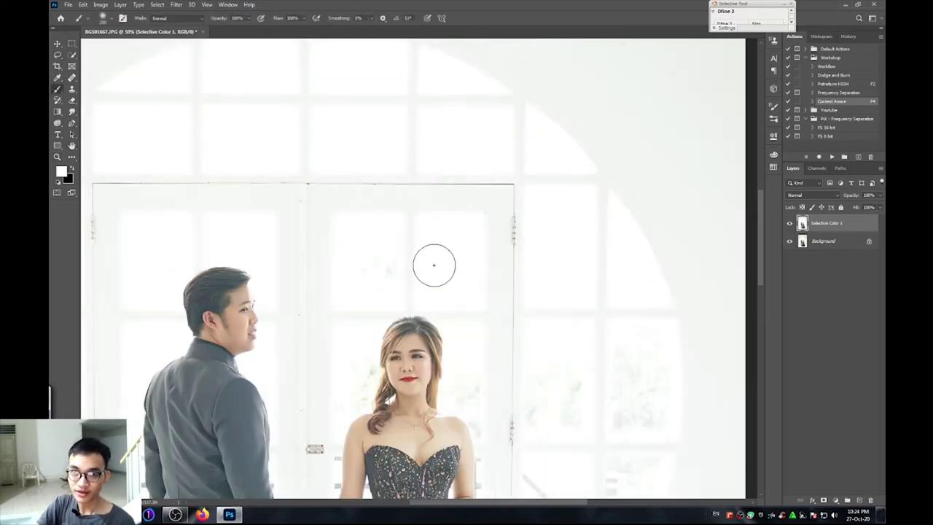
key(bracketleft)
key(bracketleft)
key(bracketleft)
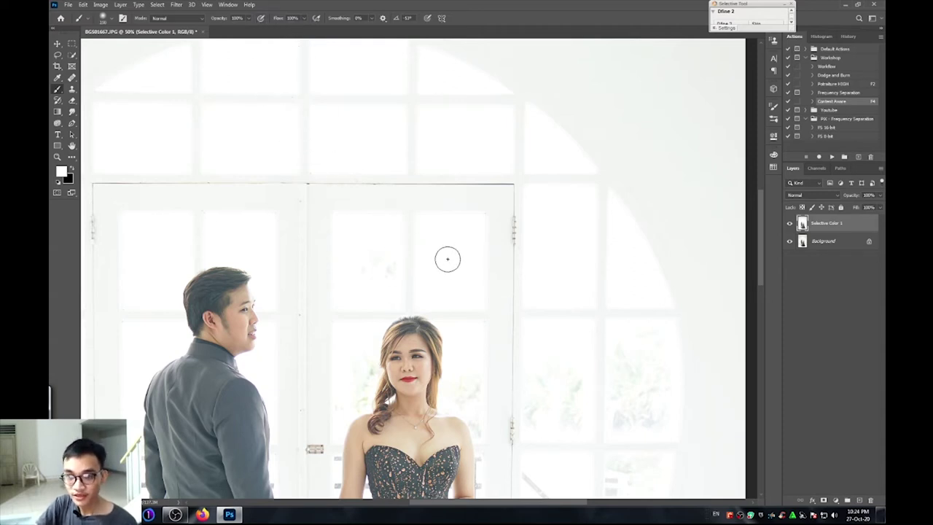
key(alt)
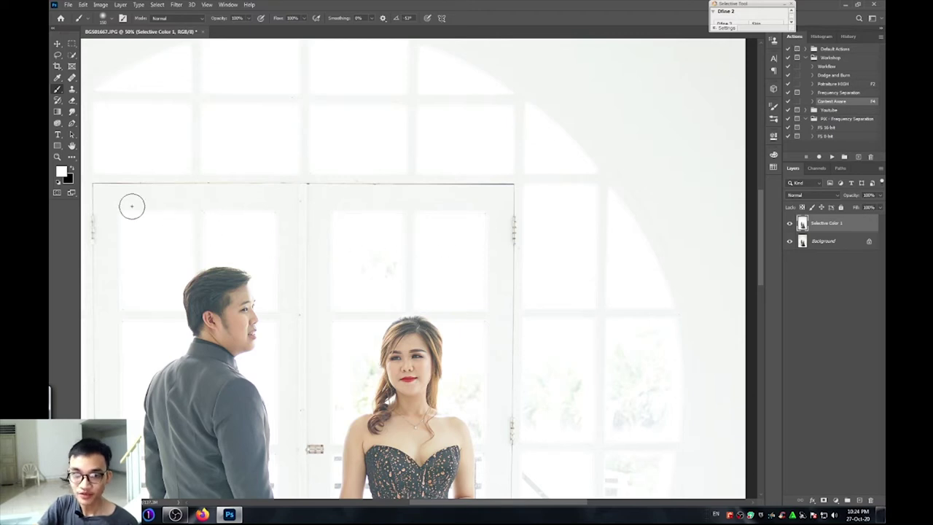
click(66, 178)
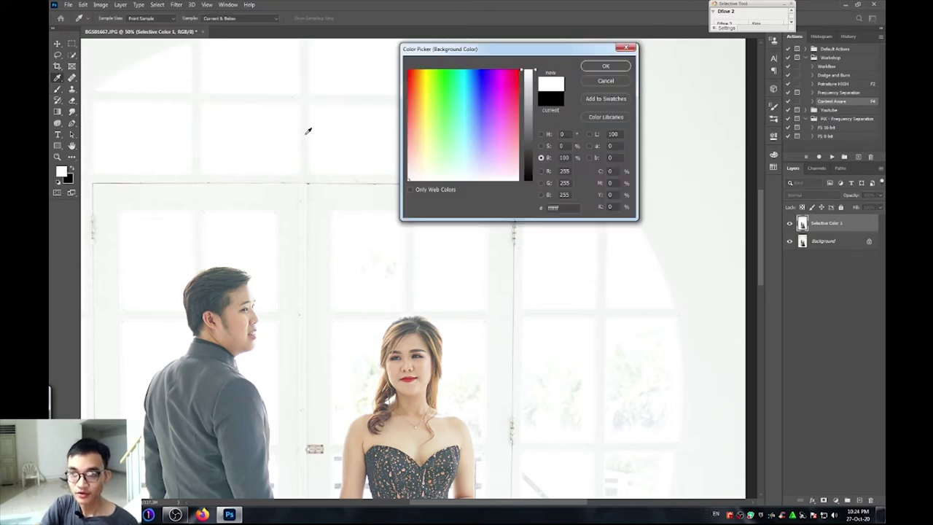
click(604, 65)
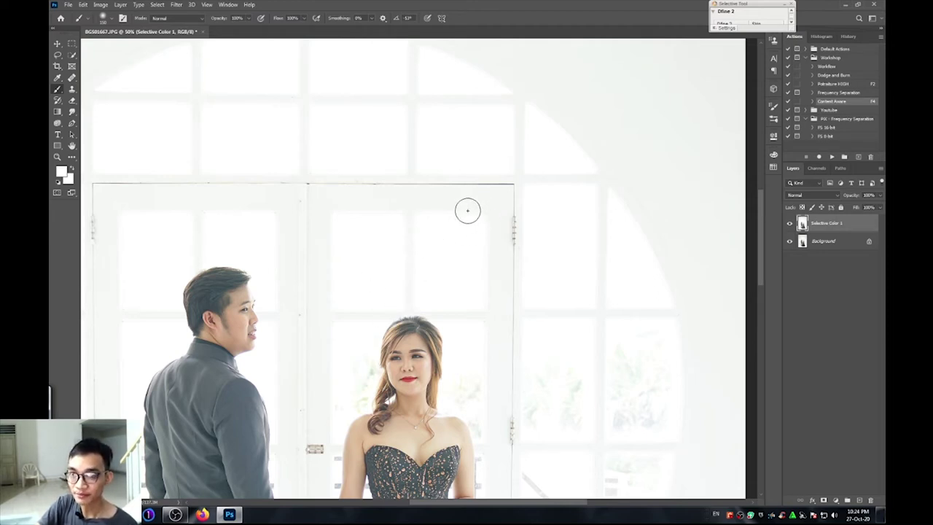
Brush white over the faint window-railing lines to the right of the bride
drag(763, 224, 761, 247)
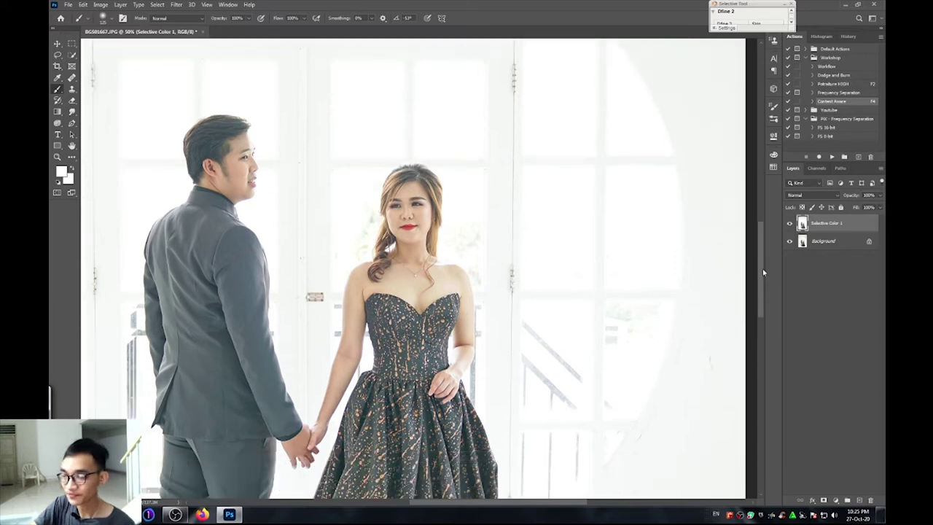
scroll(758, 259, down, 3)
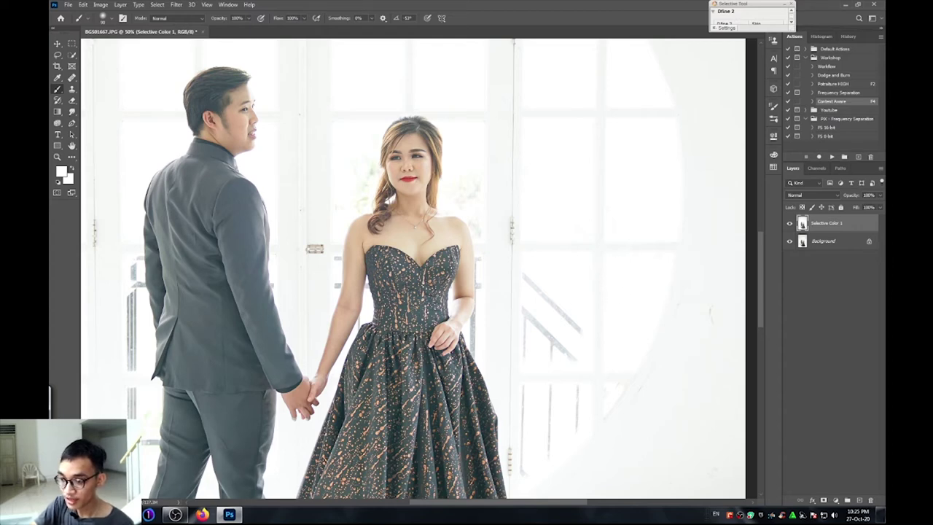
mouse_move(565, 300)
mouse_down()
mouse_move(553, 327)
mouse_move(570, 327)
mouse_move(554, 353)
mouse_move(569, 352)
mouse_move(541, 318)
mouse_move(541, 287)
mouse_move(528, 317)
mouse_move(529, 355)
mouse_up()
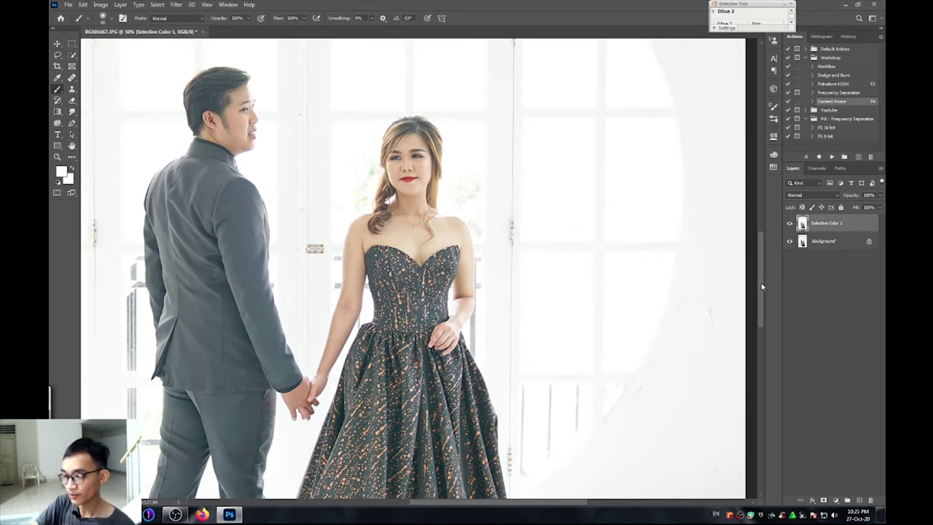
scroll(761, 286, down, 3)
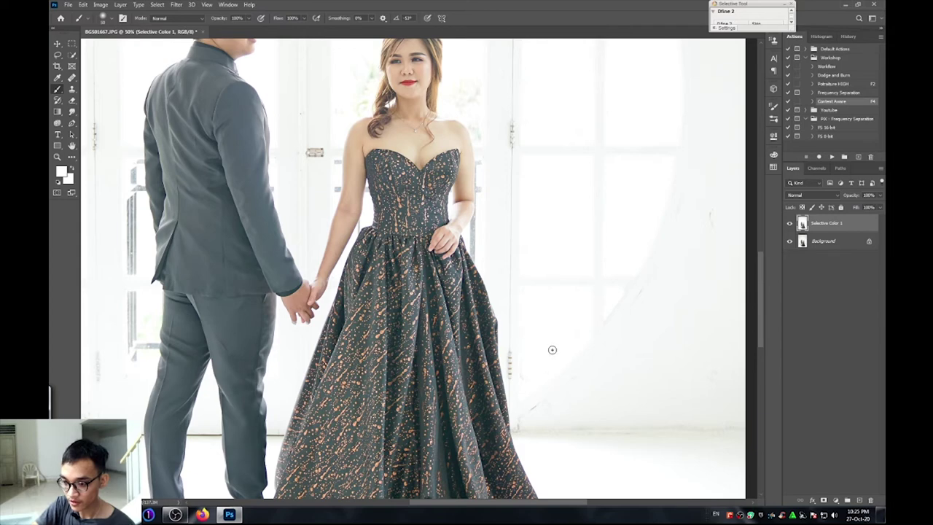
key(z)
alt+click(489, 213)
alt+click(493, 211)
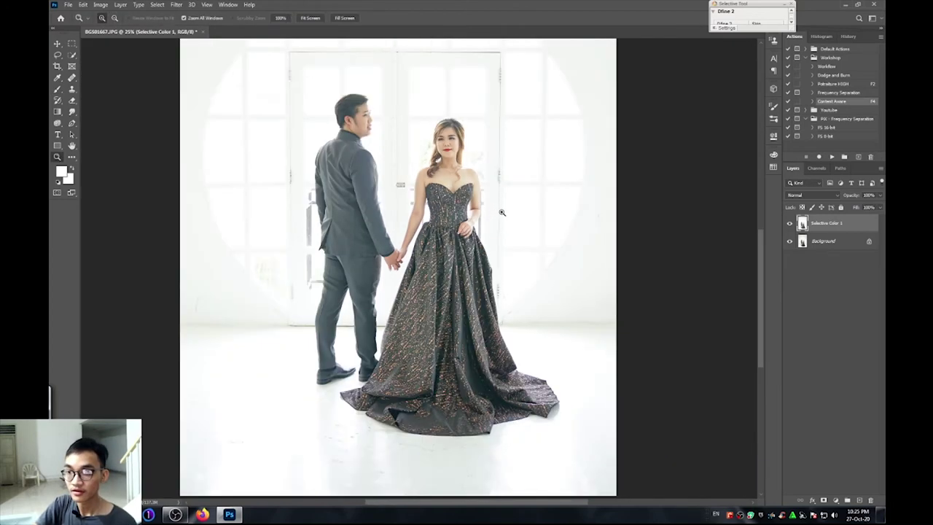
alt+click(494, 201)
click(431, 229)
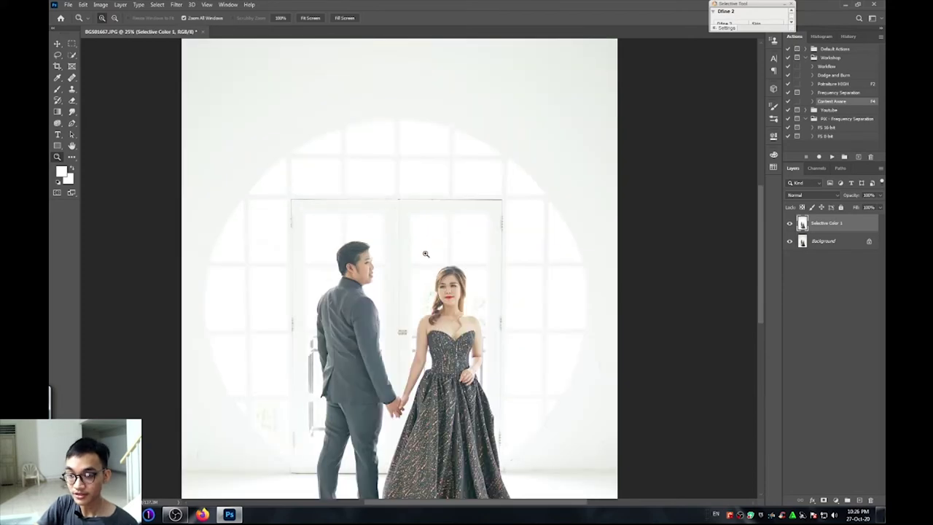
click(425, 254)
click(424, 283)
key(b)
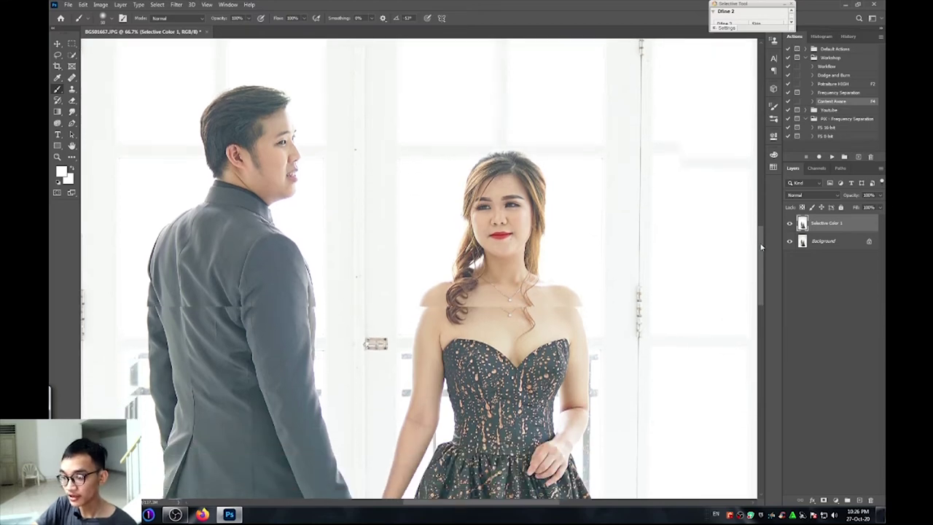
Zoom to 300% on the bride's arm and the window frame beside it
drag(762, 230, 760, 259)
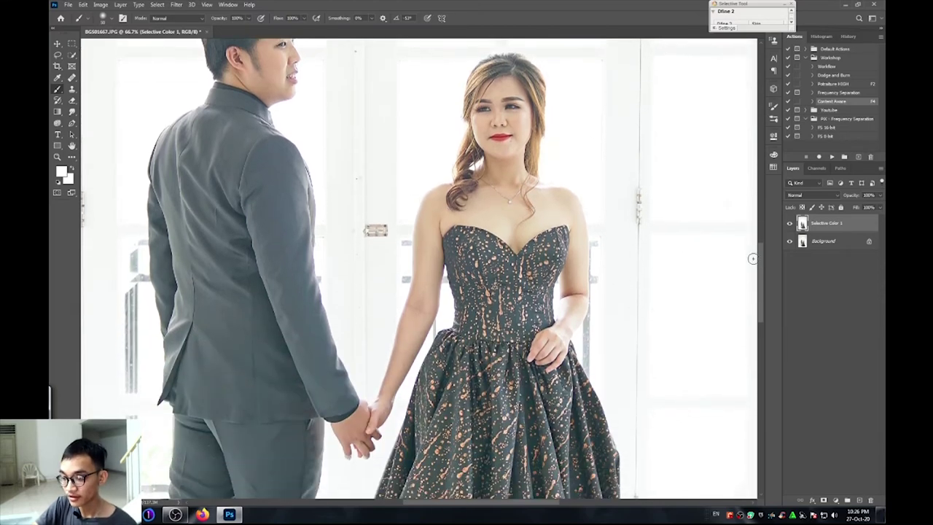
key(z)
click(597, 325)
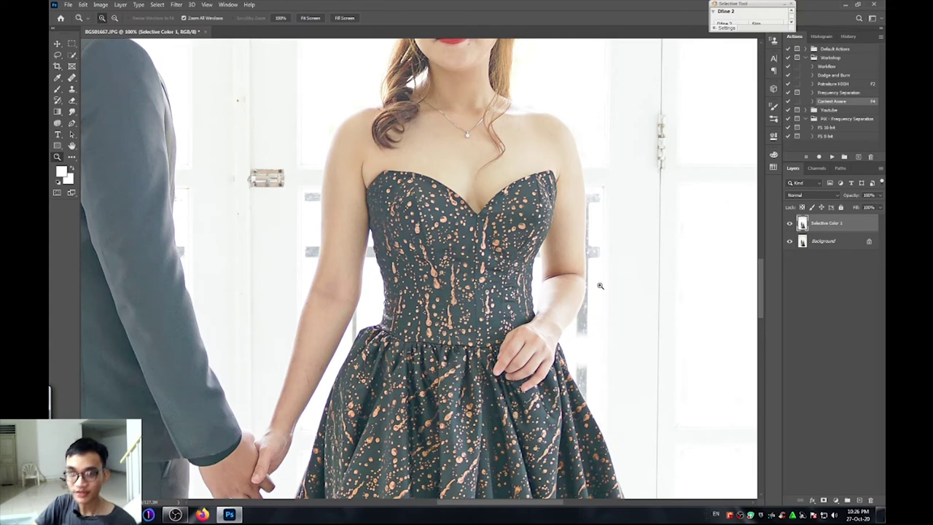
click(595, 333)
click(591, 337)
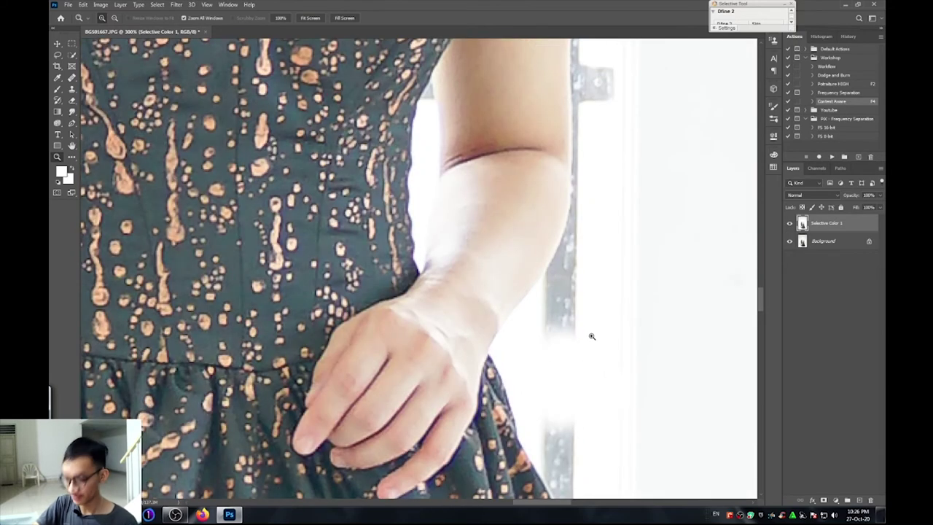
key(b)
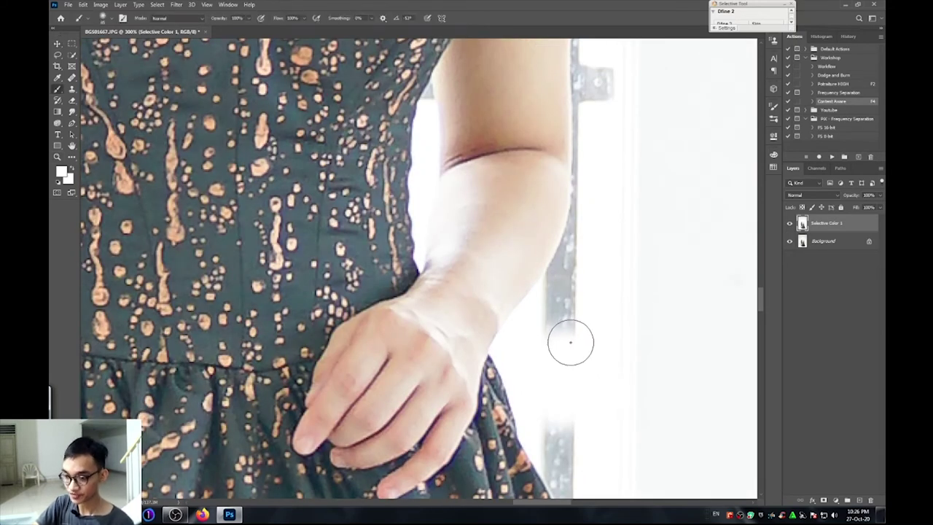
Paint the dark window frame beside the elbow and along the arm white
drag(558, 313, 563, 271)
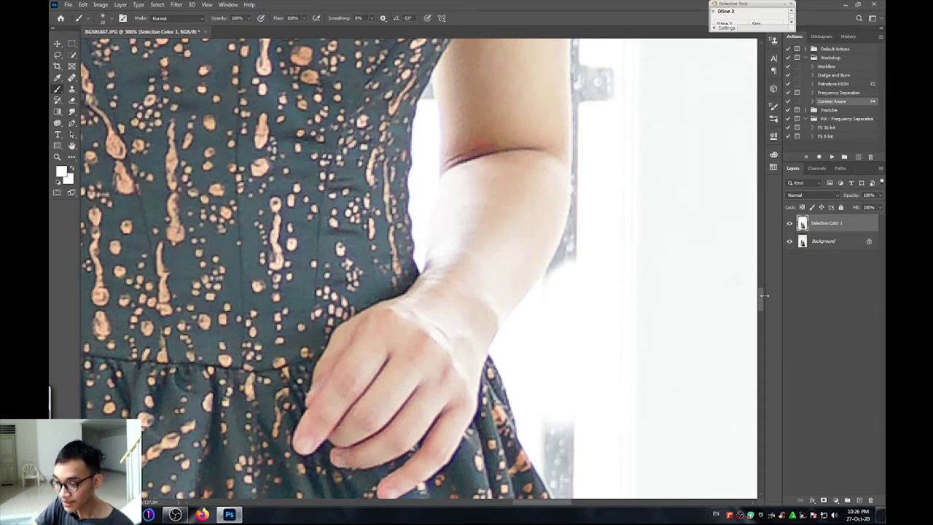
scroll(763, 295, up, 3)
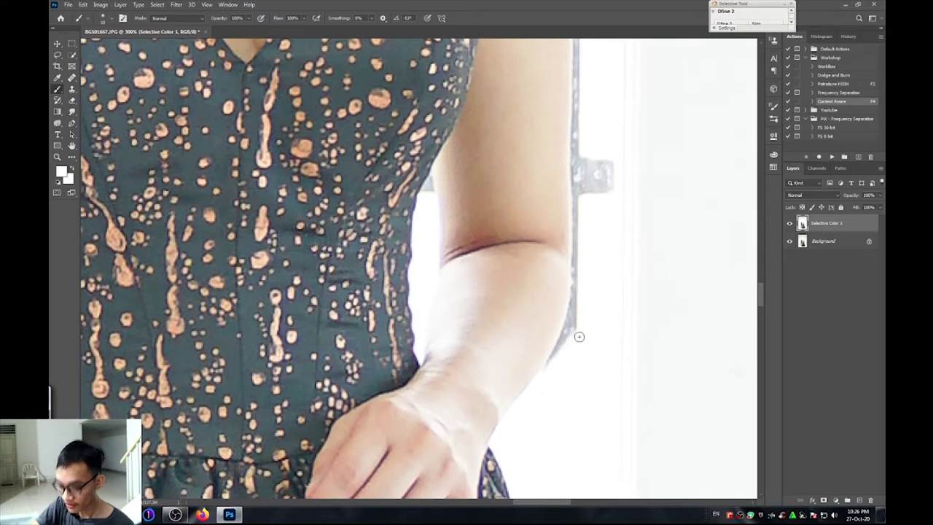
mouse_move(591, 316)
mouse_down()
mouse_move(549, 367)
mouse_move(576, 314)
mouse_move(563, 348)
mouse_up()
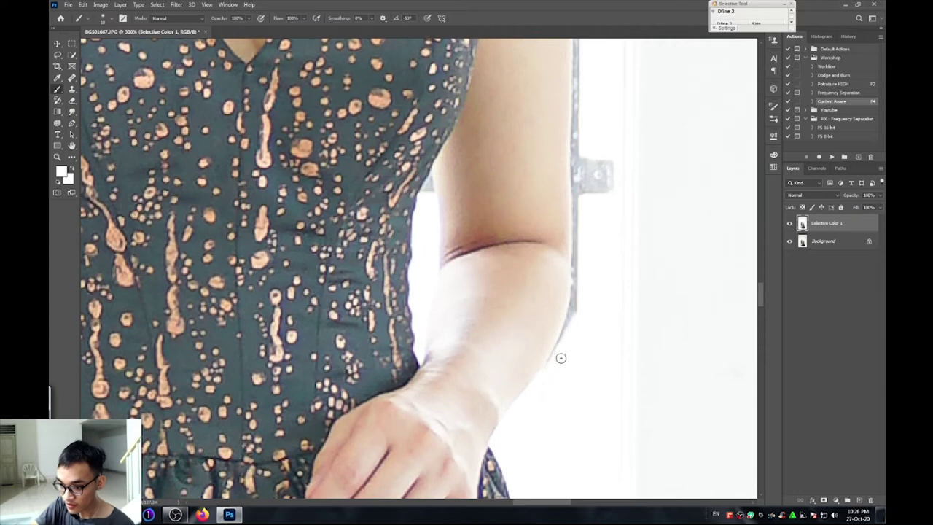
scroll(617, 268, up, 3)
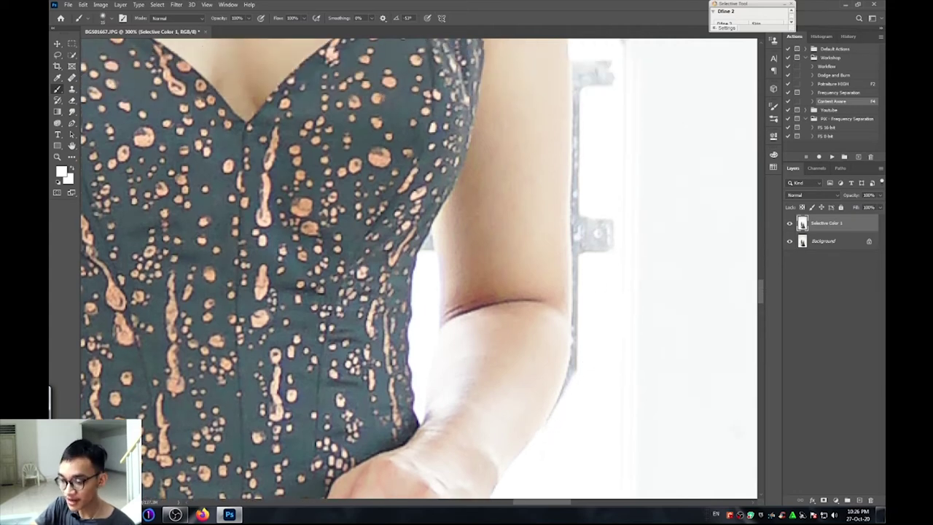
mouse_move(578, 370)
mouse_down()
mouse_move(593, 296)
mouse_move(584, 369)
mouse_up()
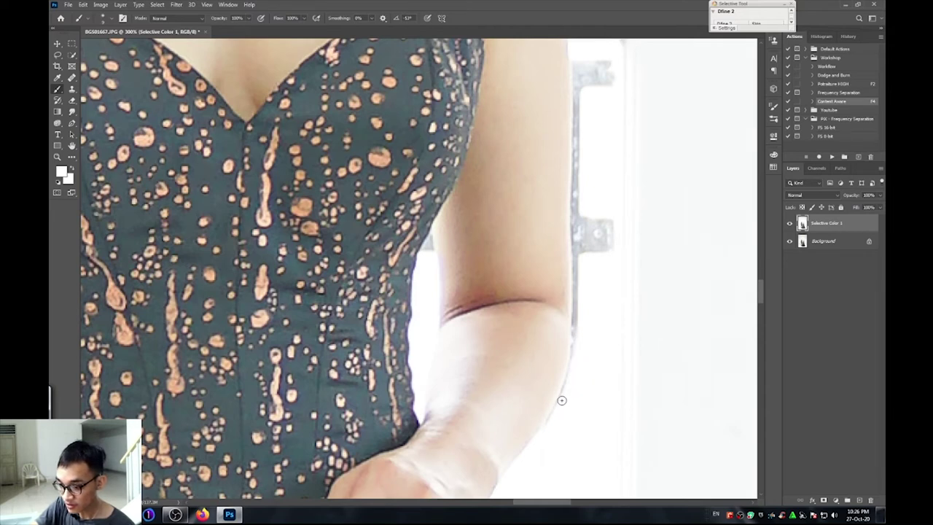
Paint the grey window hinges and frame strip beside the arm white
drag(562, 400, 578, 321)
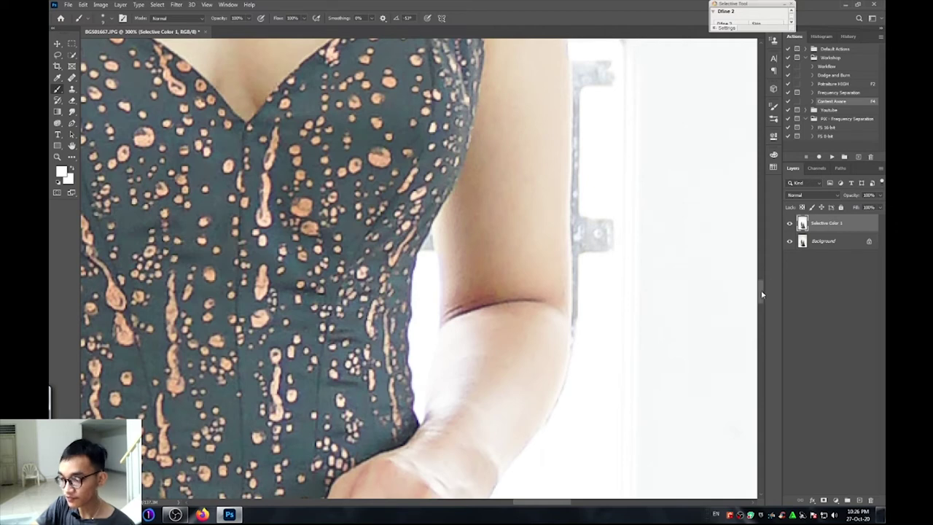
scroll(761, 294, up, 2)
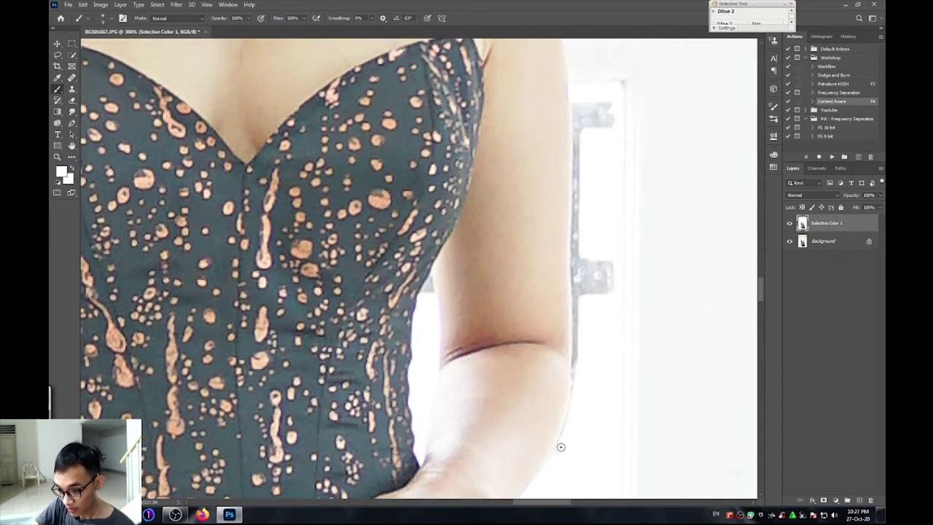
drag(585, 327, 609, 281)
mouse_move(600, 119)
mouse_down()
mouse_move(604, 102)
mouse_move(589, 104)
mouse_move(581, 213)
mouse_up()
mouse_move(594, 251)
mouse_down()
mouse_move(585, 252)
mouse_move(583, 285)
mouse_move(591, 243)
mouse_move(579, 242)
mouse_move(578, 262)
mouse_move(583, 211)
mouse_up()
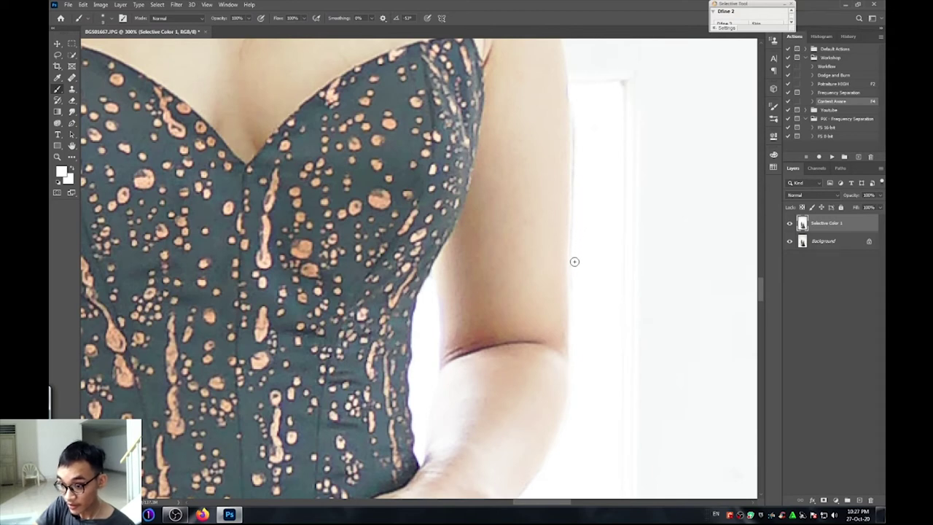
scroll(578, 290, up, 5)
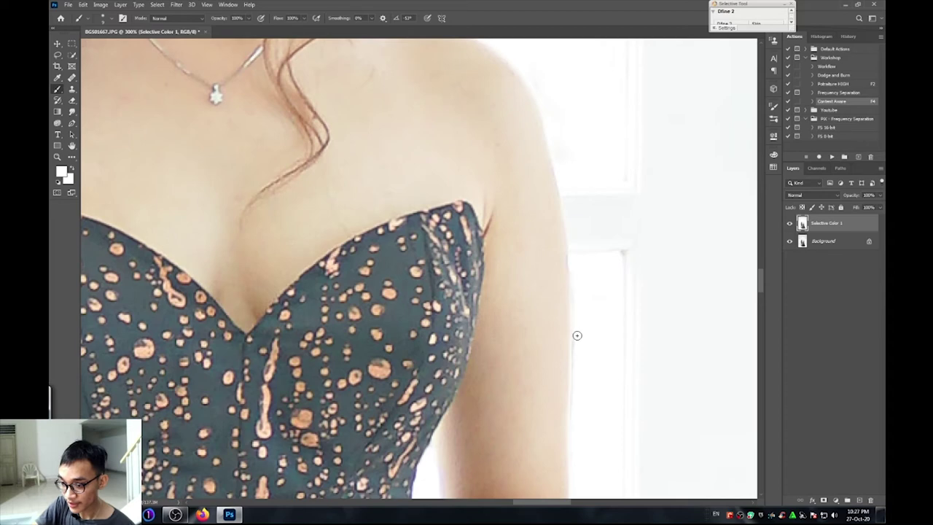
Zoom out to review the whole photo, then zoom back in on the dress and hand
key(z)
alt+click(596, 280)
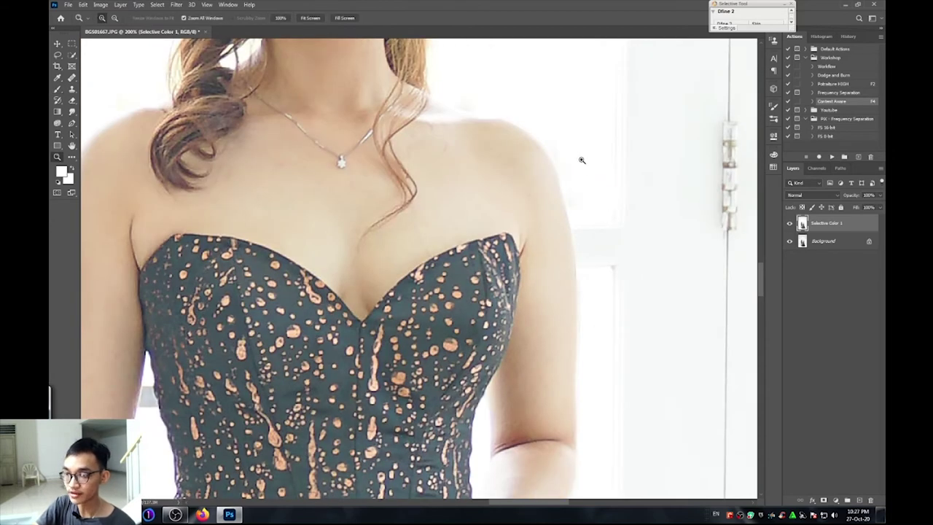
key(b)
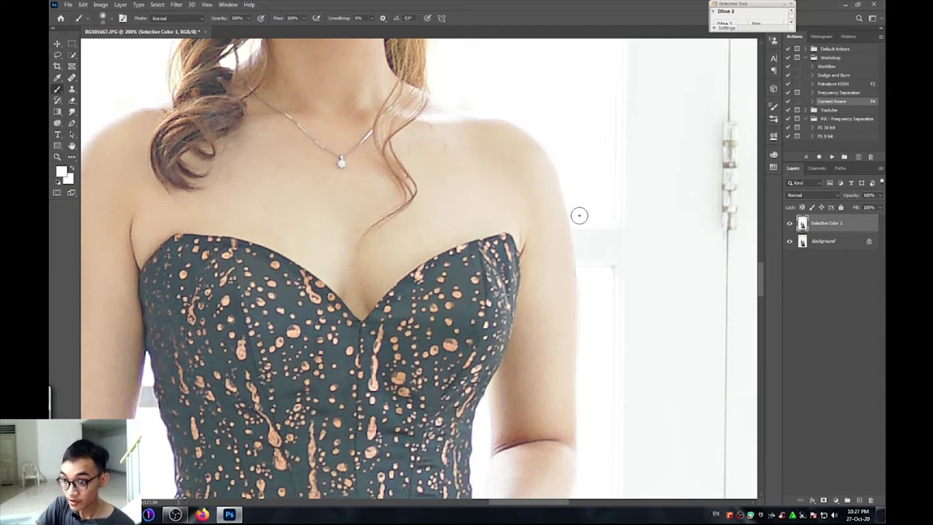
key(z)
alt+click(599, 250)
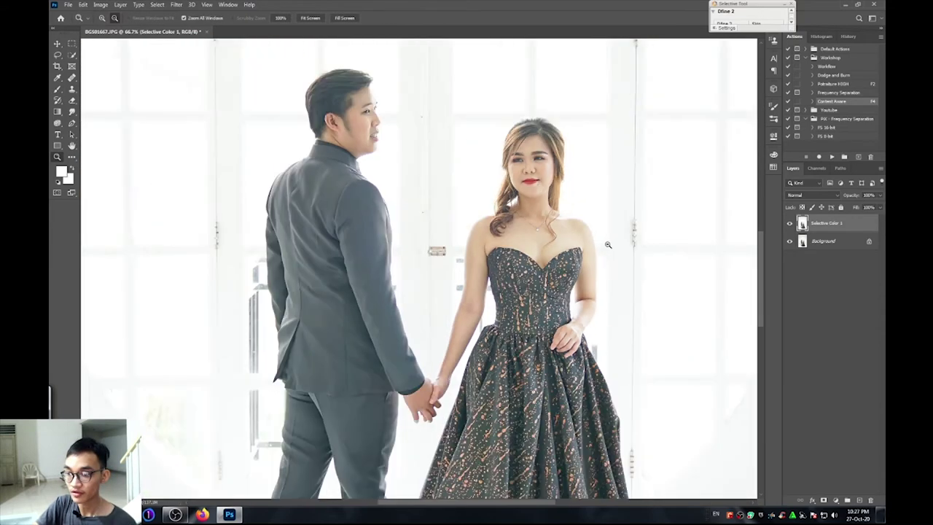
alt+click(612, 265)
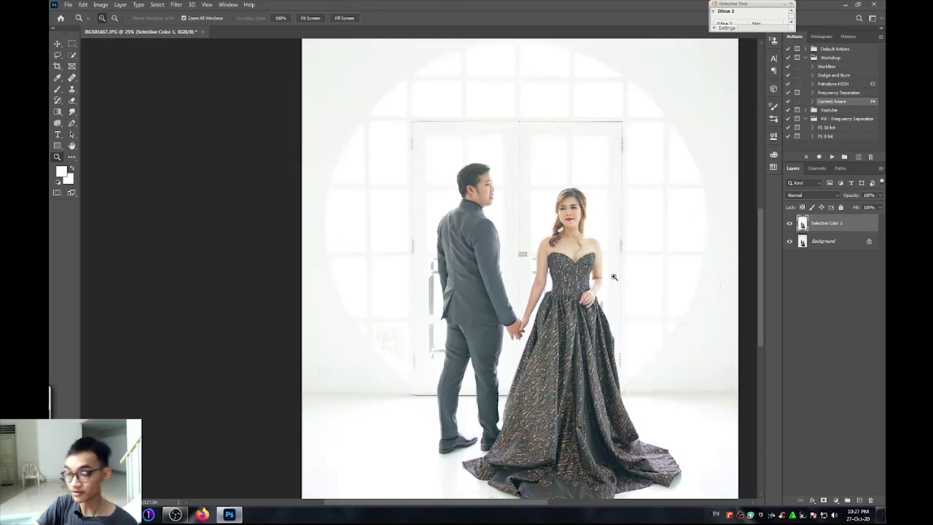
click(512, 253)
click(550, 286)
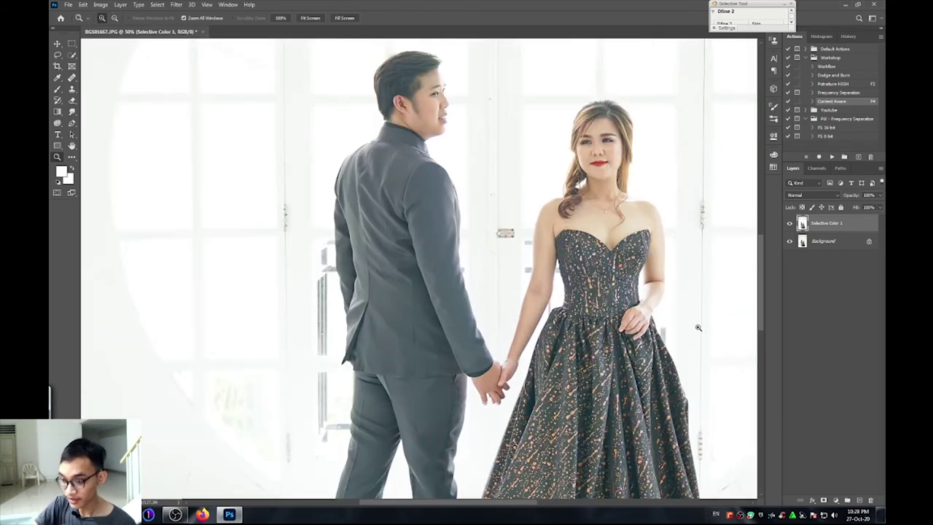
drag(697, 327, 651, 289)
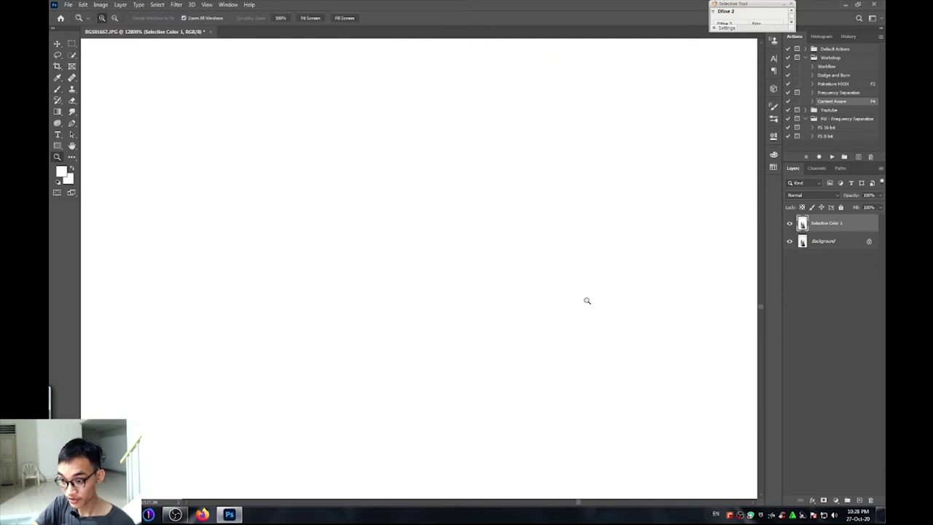
drag(586, 300, 583, 328)
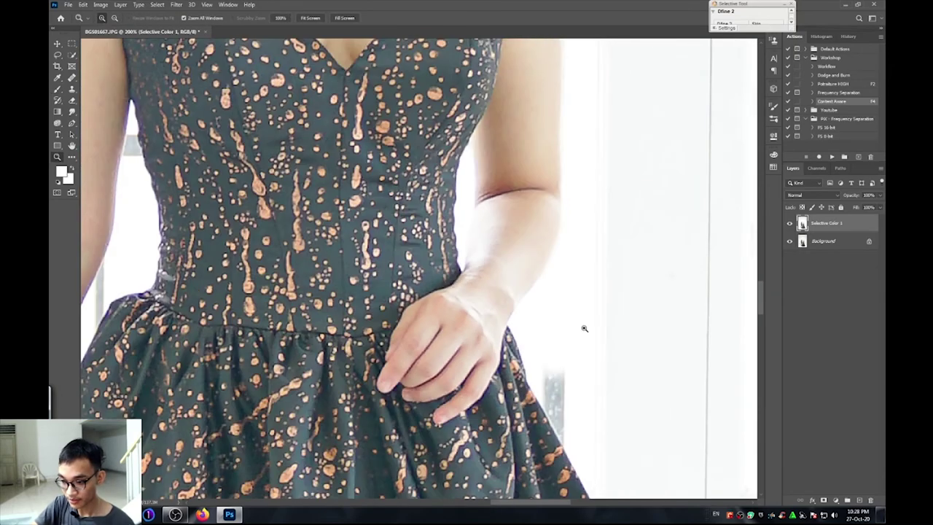
Paint the grey window patch beside the bride's arm white
key(b)
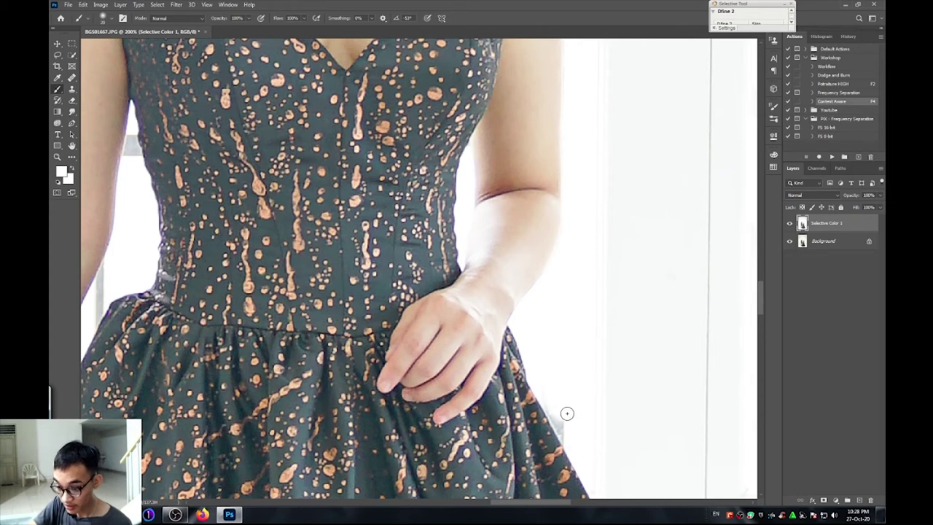
key(p)
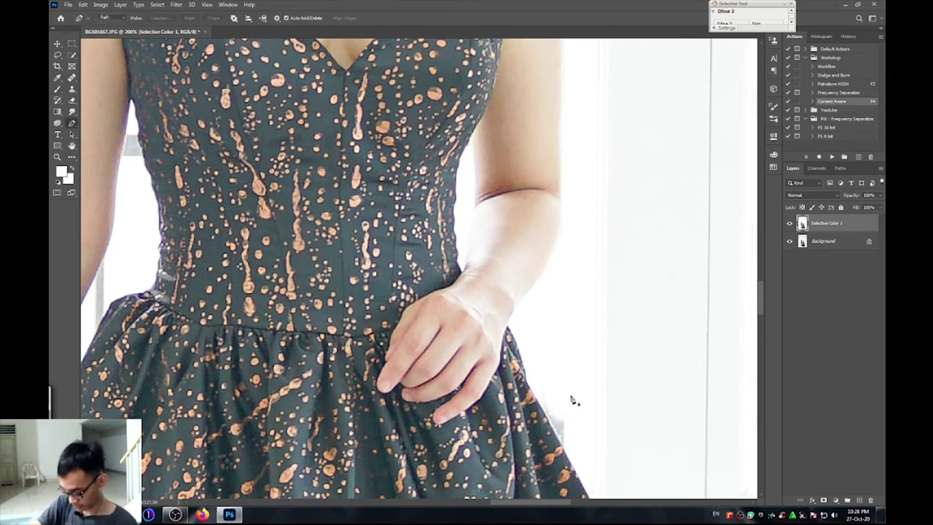
key(b)
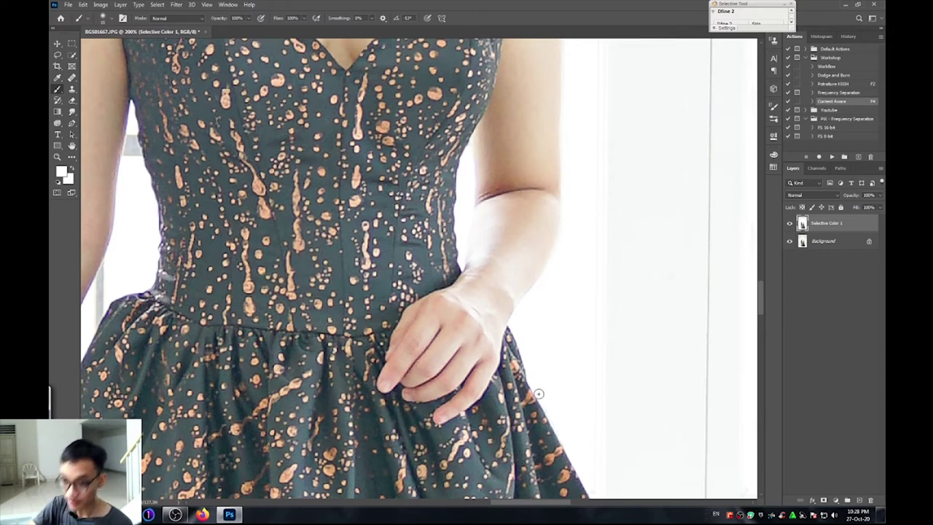
drag(503, 502, 461, 503)
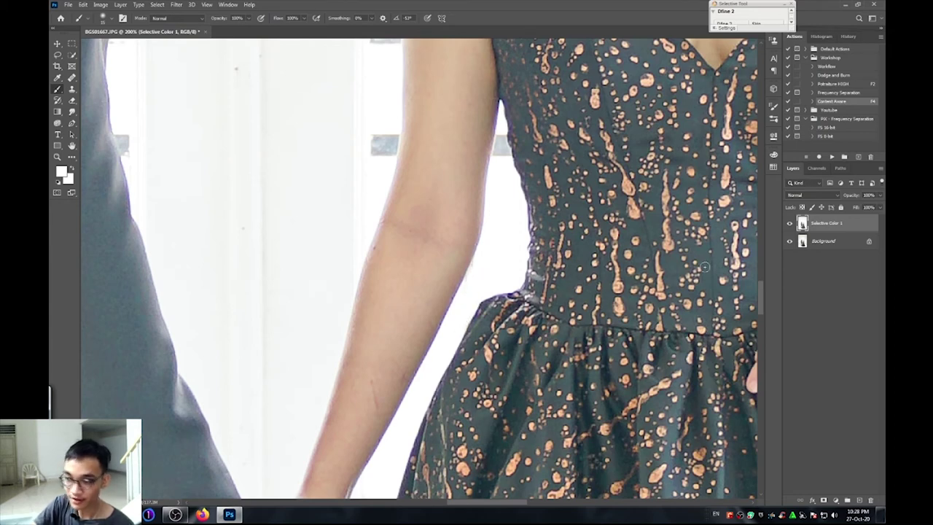
scroll(762, 306, up, 2)
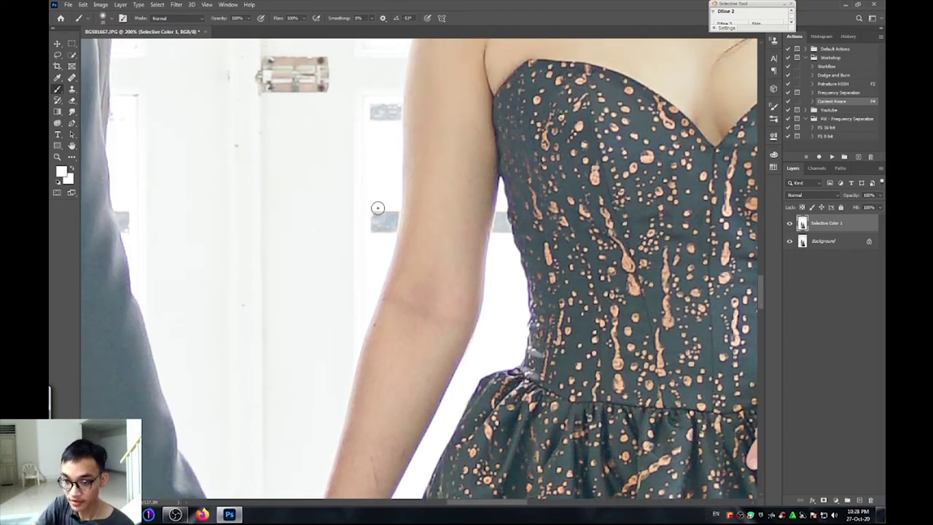
drag(377, 209, 387, 221)
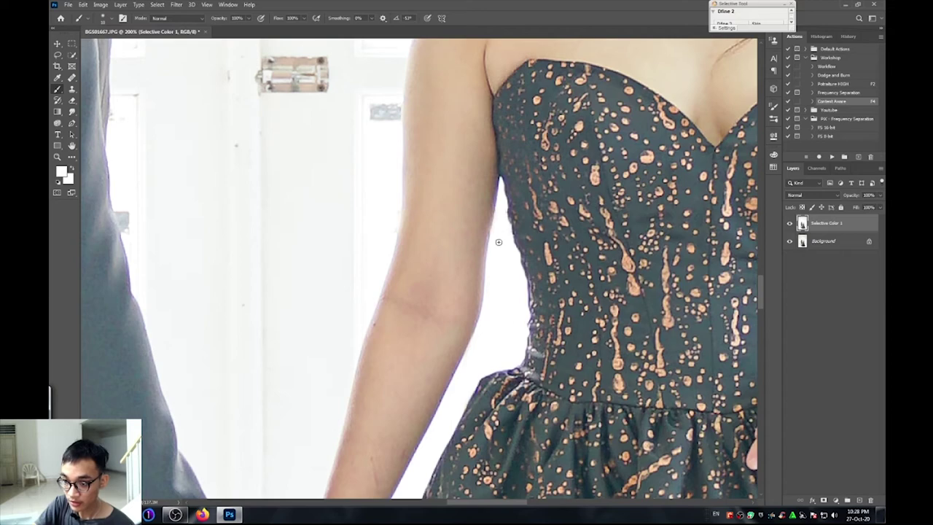
mouse_move(762, 285)
mouse_down()
mouse_move(762, 304)
mouse_move(757, 295)
mouse_up()
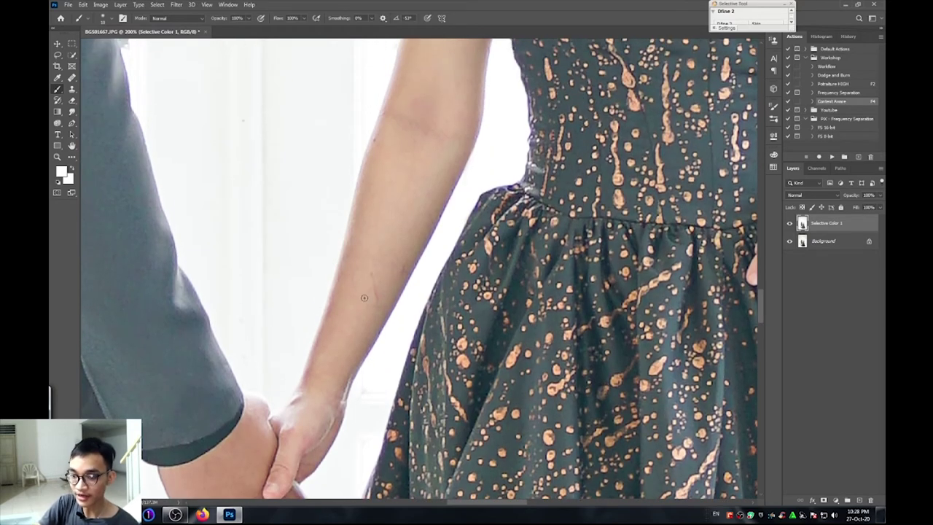
Brighten the remaining small grey hinge patch beside the arm to white
key(j)
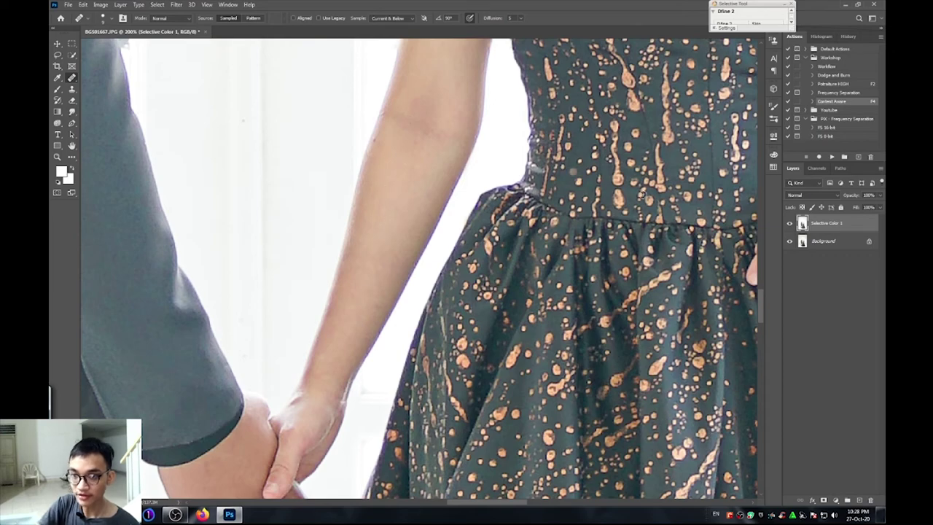
scroll(757, 273, up, 2)
scroll(763, 284, up, 4)
scroll(763, 275, up, 1)
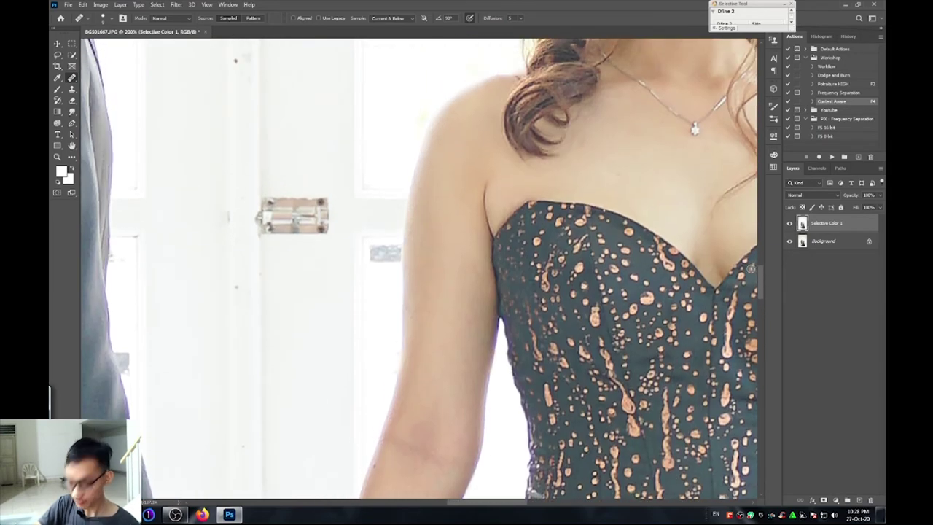
key(b)
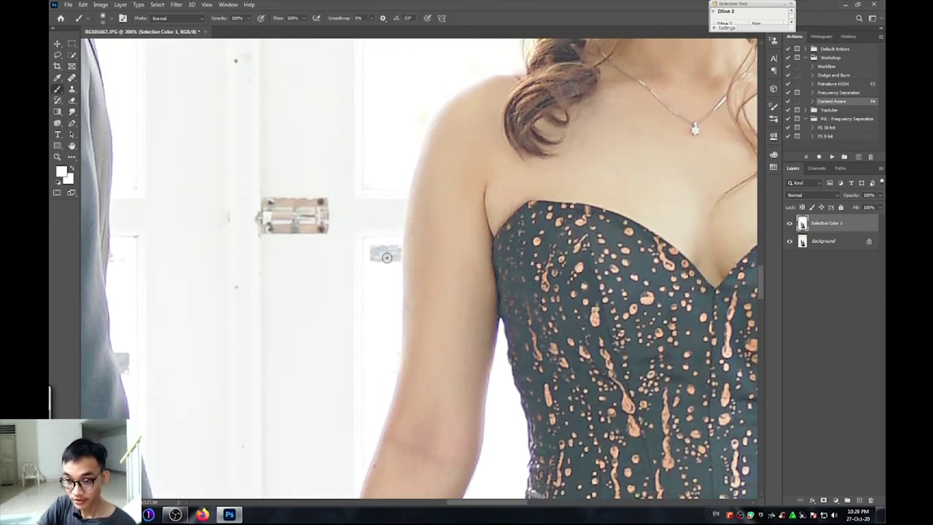
mouse_move(388, 257)
mouse_down()
mouse_move(378, 253)
mouse_move(391, 255)
mouse_up()
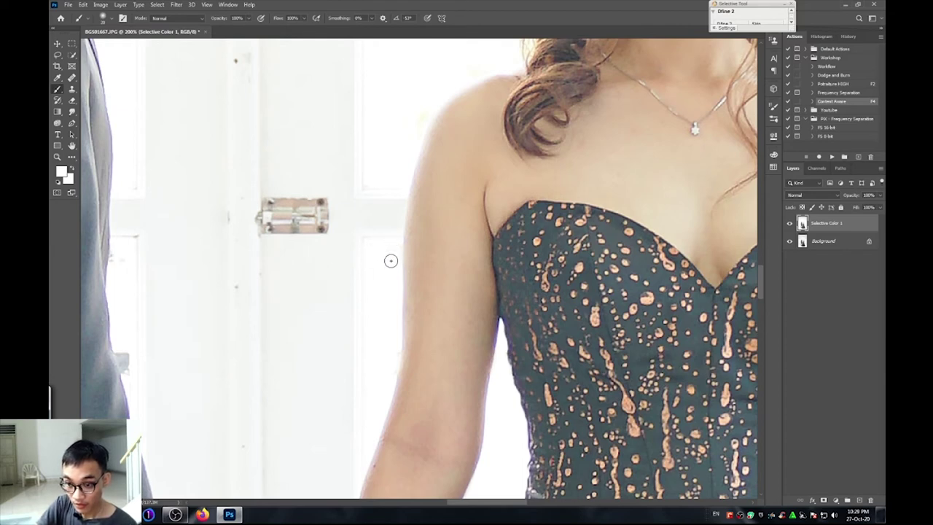
Zoom out to check the whole image, then back in near the bride's face
key(z)
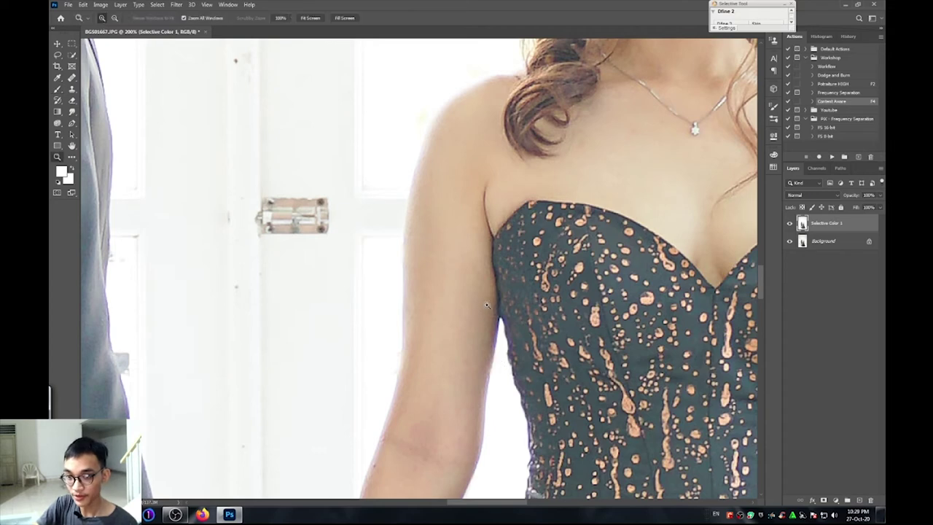
alt+click(488, 308)
click(481, 168)
key(b)
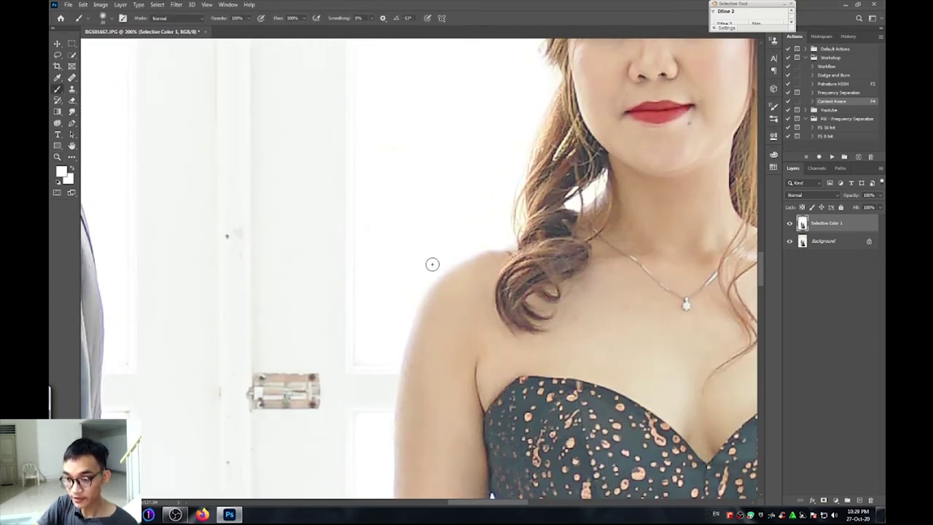
Zoom out to fit, then zoom to 66.7% on the couple's hands
key(z)
alt+click(415, 259)
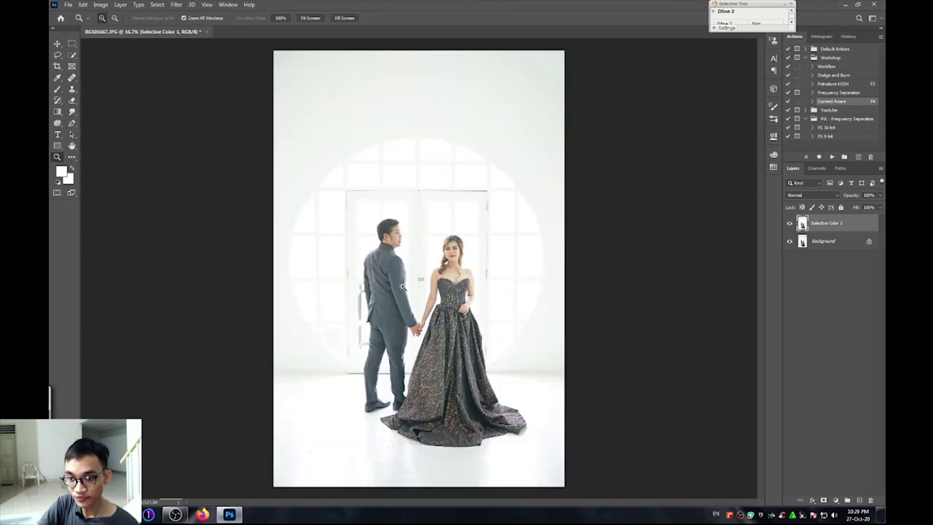
click(368, 299)
click(385, 276)
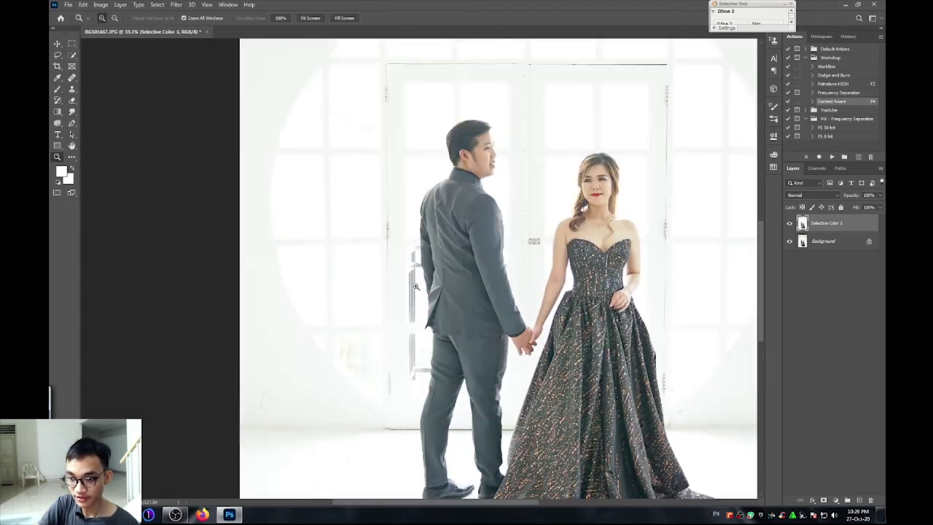
click(433, 322)
key(b)
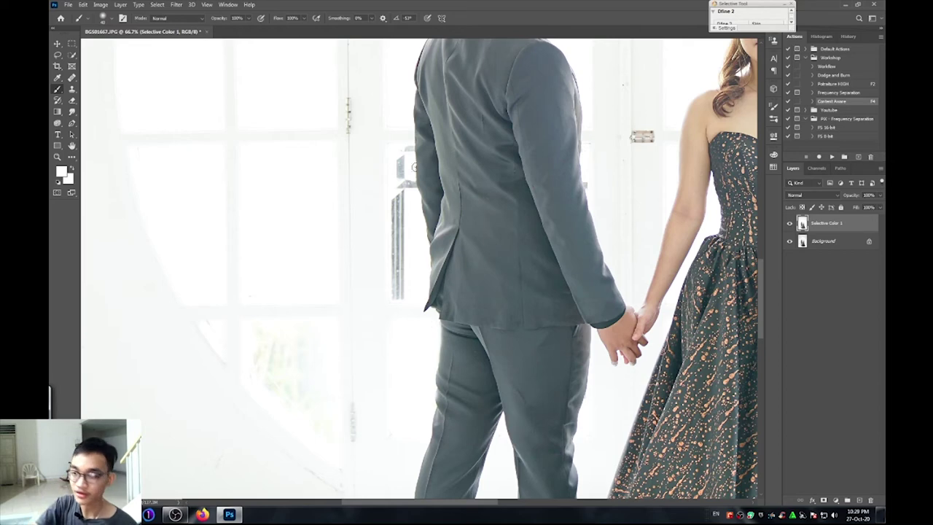
Paint white over the dark vertical door bar beside the groom's suit, up to its top
scroll(413, 259, up, 3)
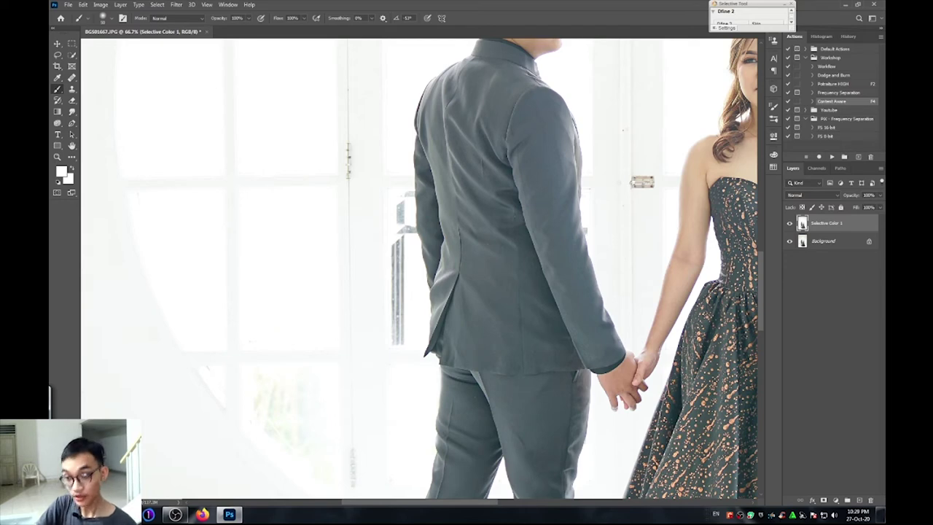
mouse_move(414, 266)
mouse_down()
mouse_move(398, 299)
mouse_move(398, 336)
mouse_up()
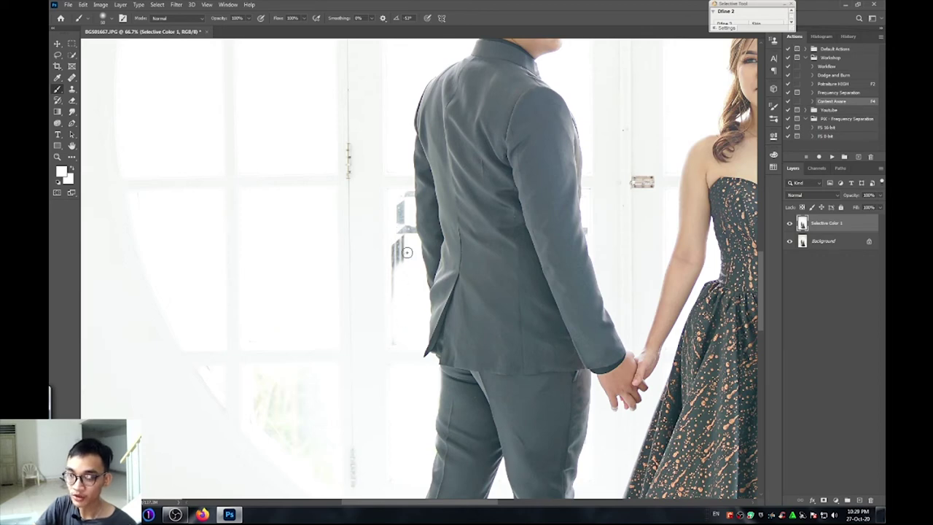
drag(396, 316, 399, 251)
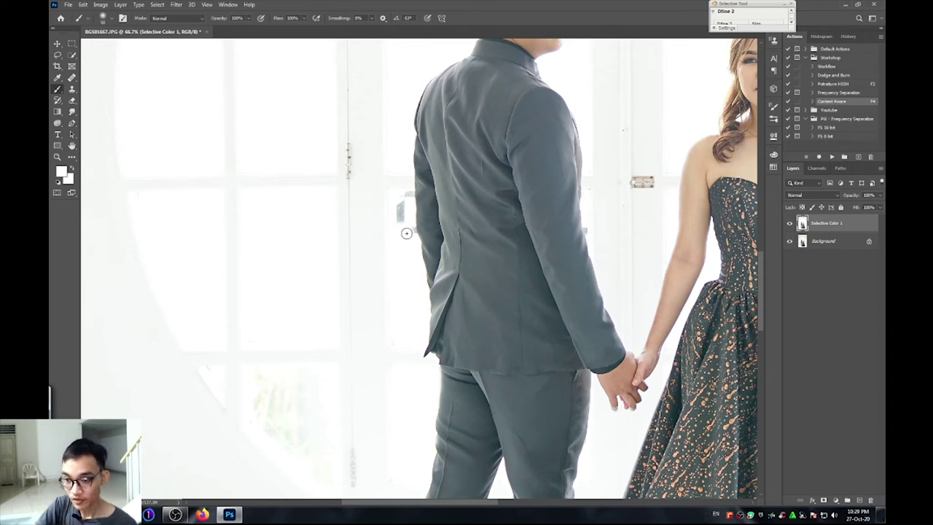
drag(401, 233, 402, 196)
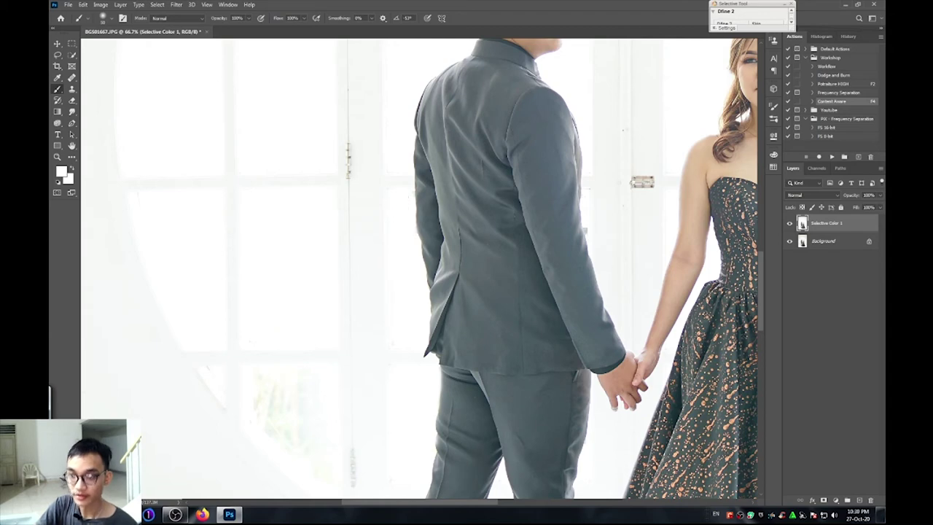
Zoom in on the groom's side and paint the faint greenish smudge white
key(z)
alt+click(428, 291)
alt+click(428, 291)
alt+click(428, 292)
alt+click(428, 291)
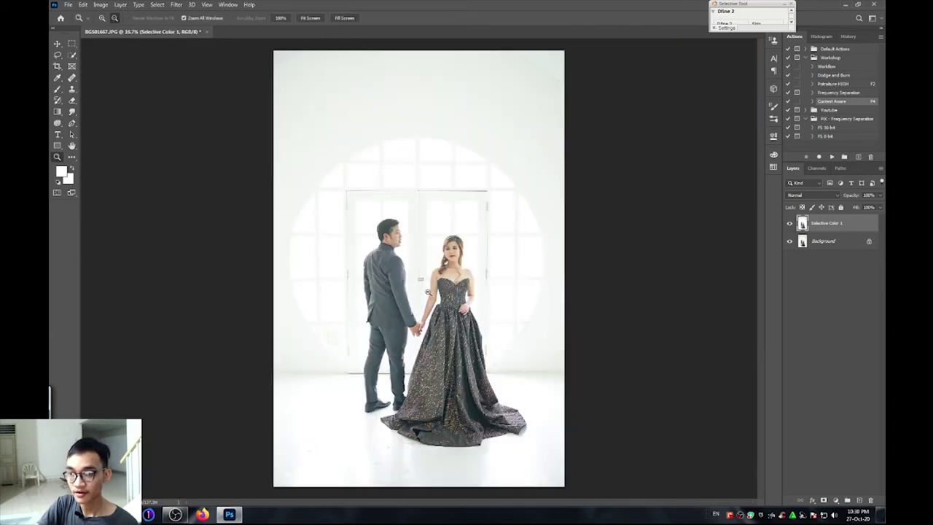
click(340, 300)
click(408, 310)
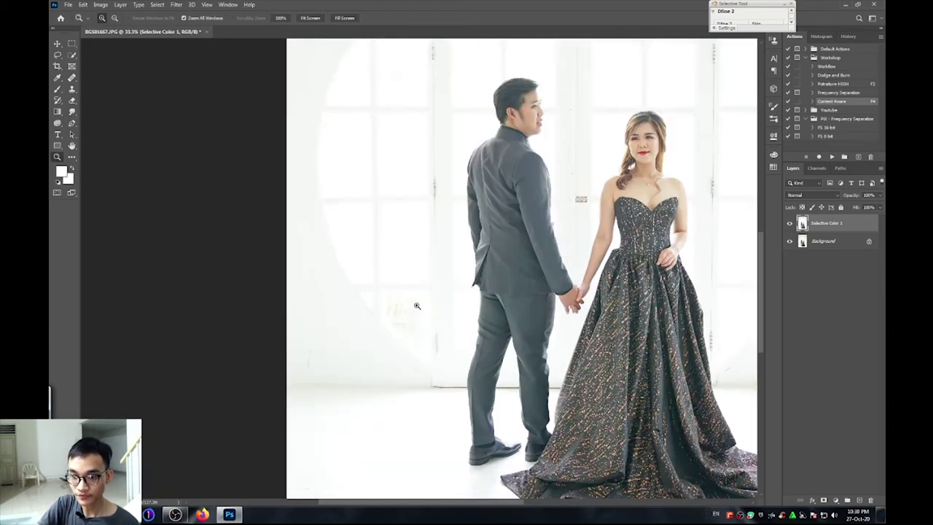
click(407, 301)
key(b)
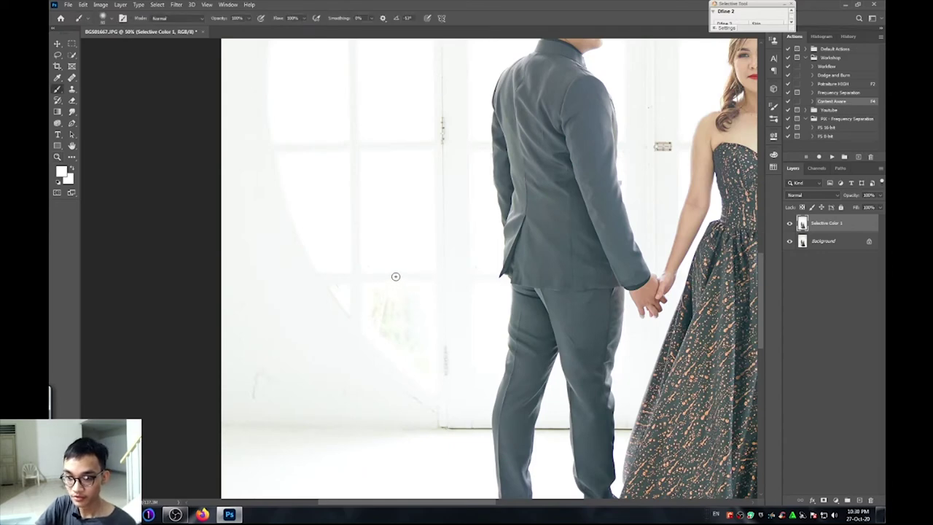
drag(386, 303, 389, 314)
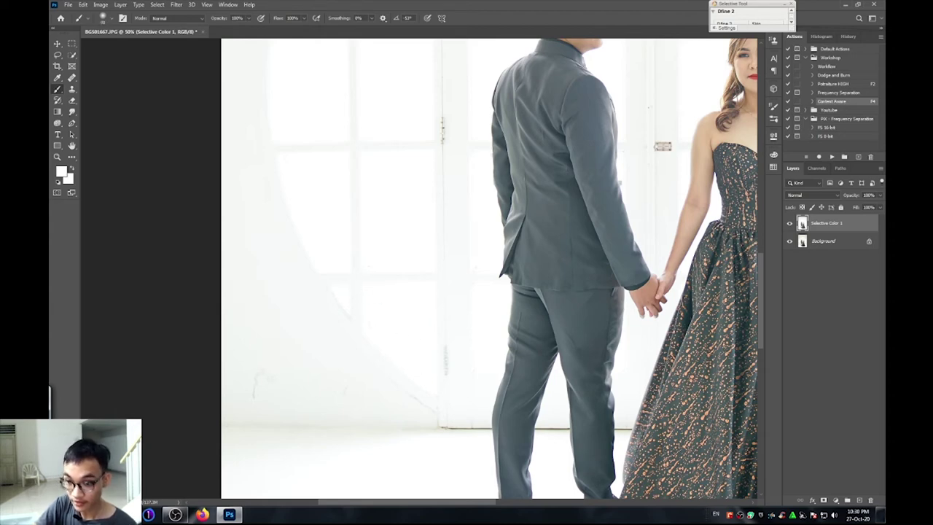
Zoom to 66.7% framing the bride's dress and the wall to her right
key(z)
alt+click(484, 277)
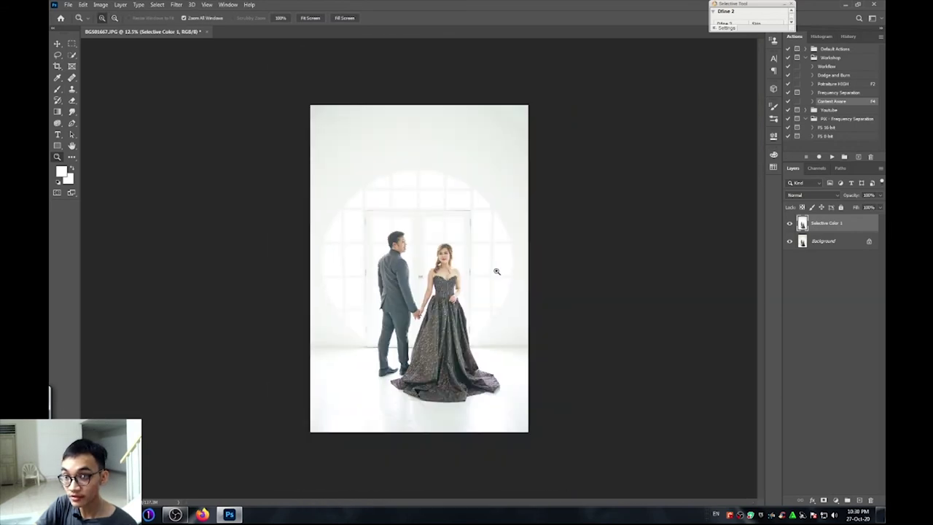
click(424, 262)
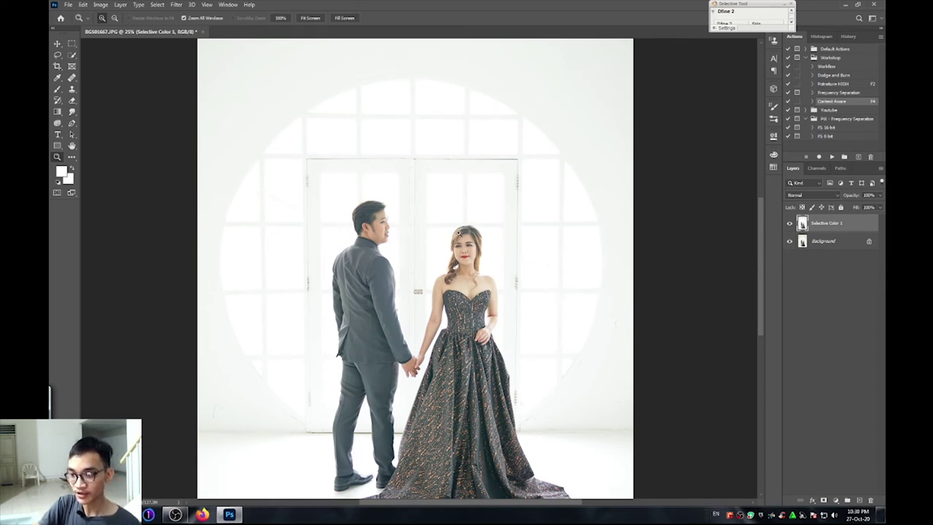
click(591, 399)
click(591, 386)
click(602, 364)
click(631, 217)
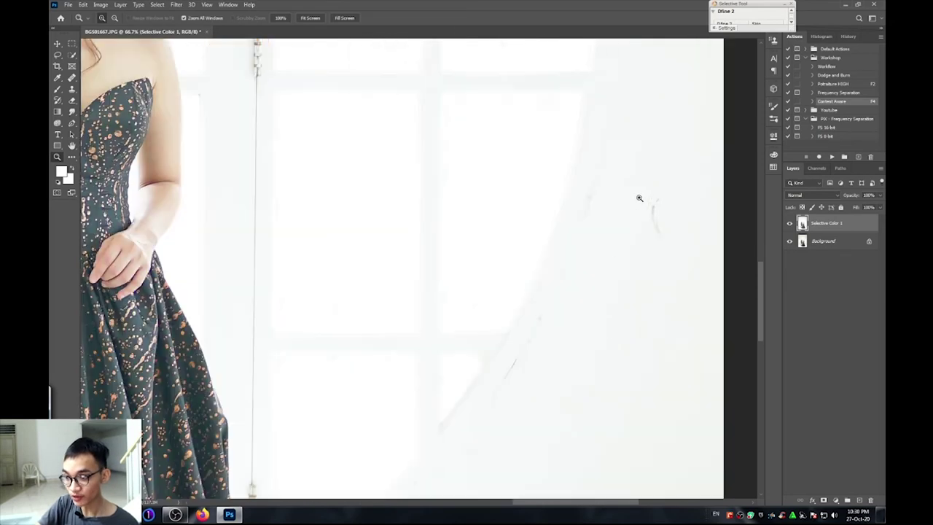
alt+click(617, 278)
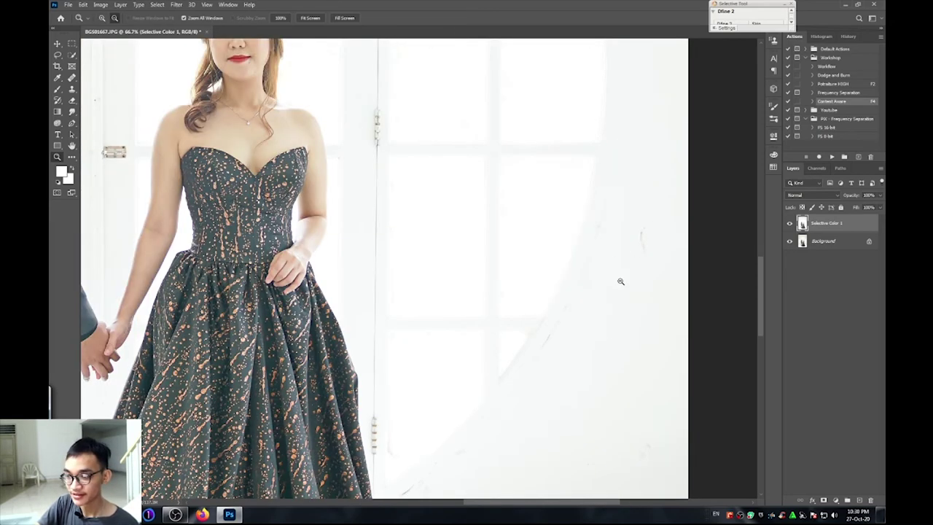
alt+click(619, 279)
click(646, 243)
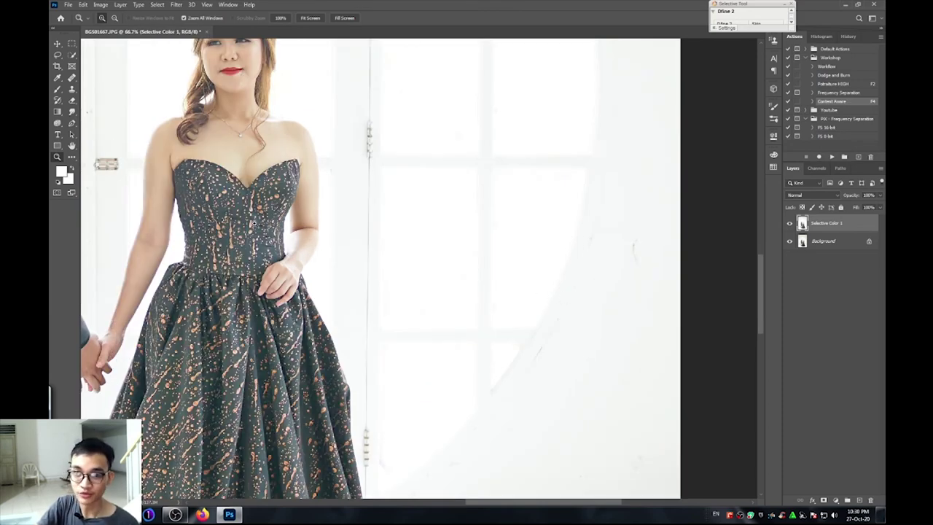
With the Patch Tool, patch the faint wall mark right of the bride, then deselect
key(j)
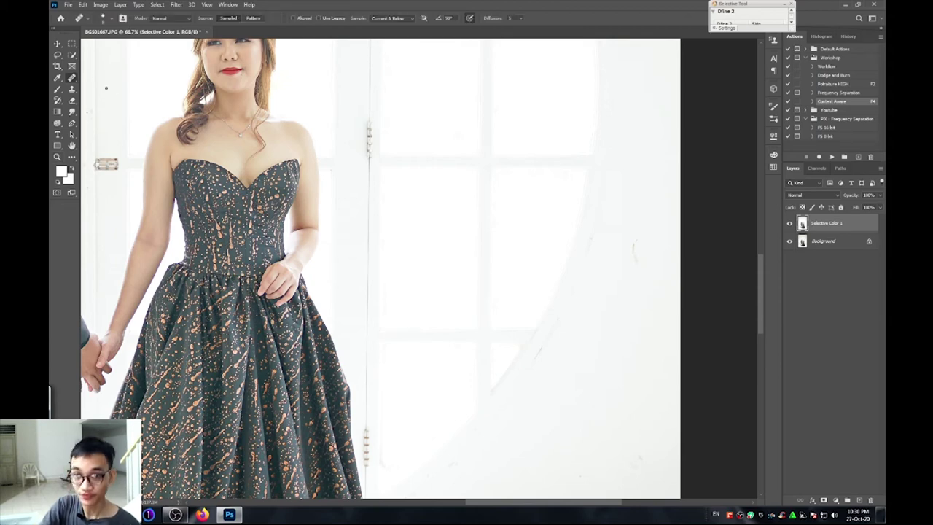
right_click(73, 79)
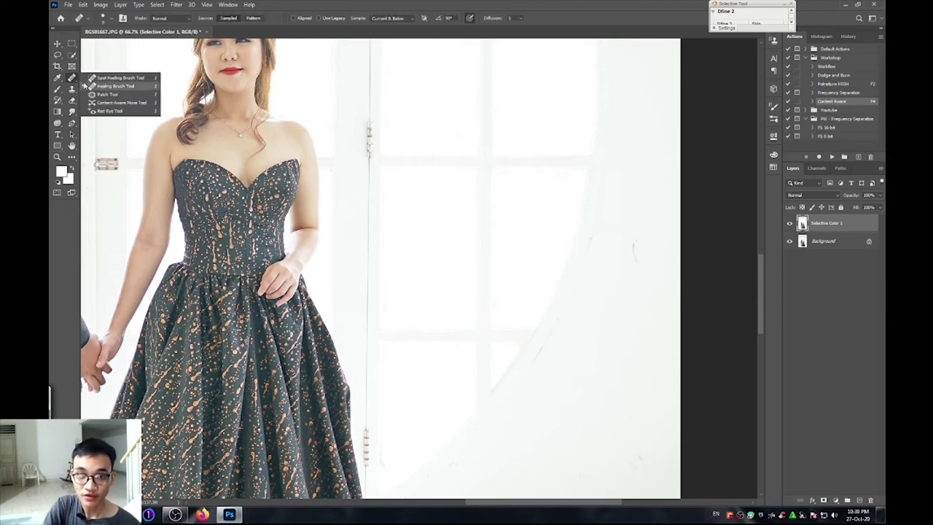
click(71, 80)
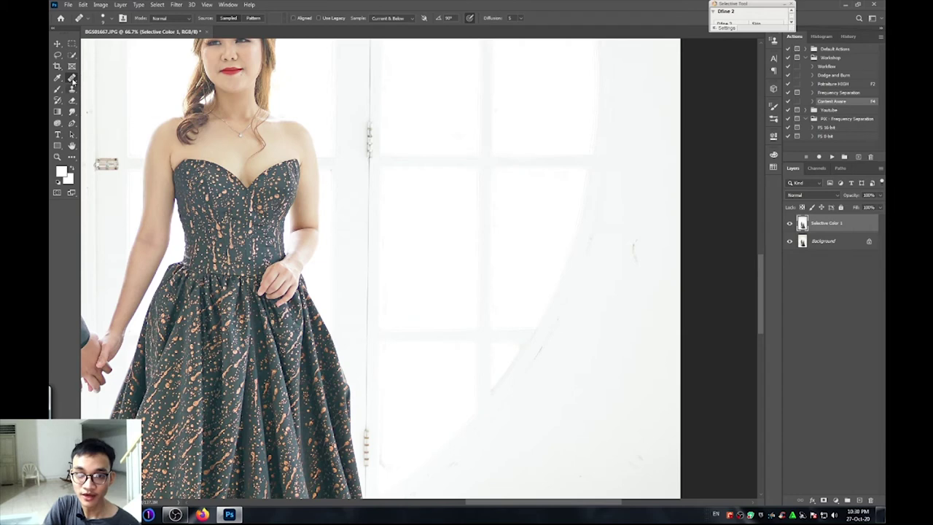
right_click(72, 78)
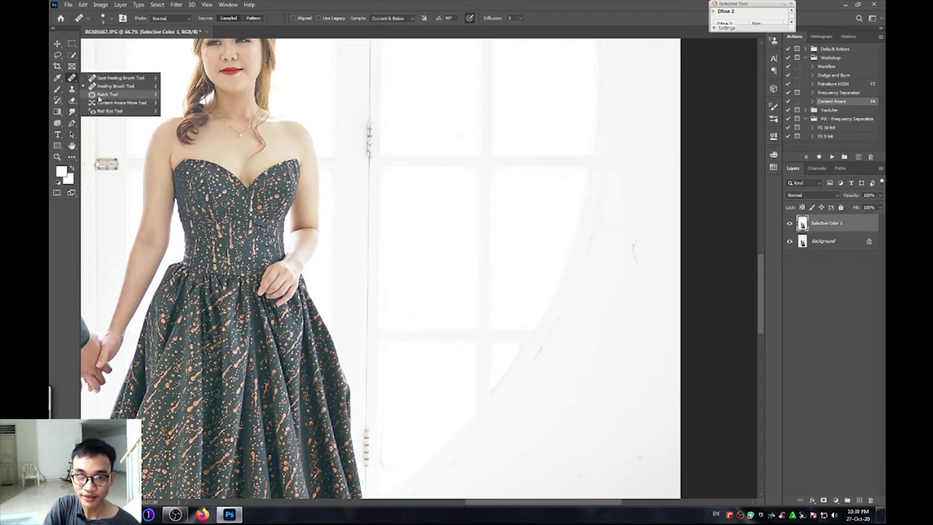
click(102, 95)
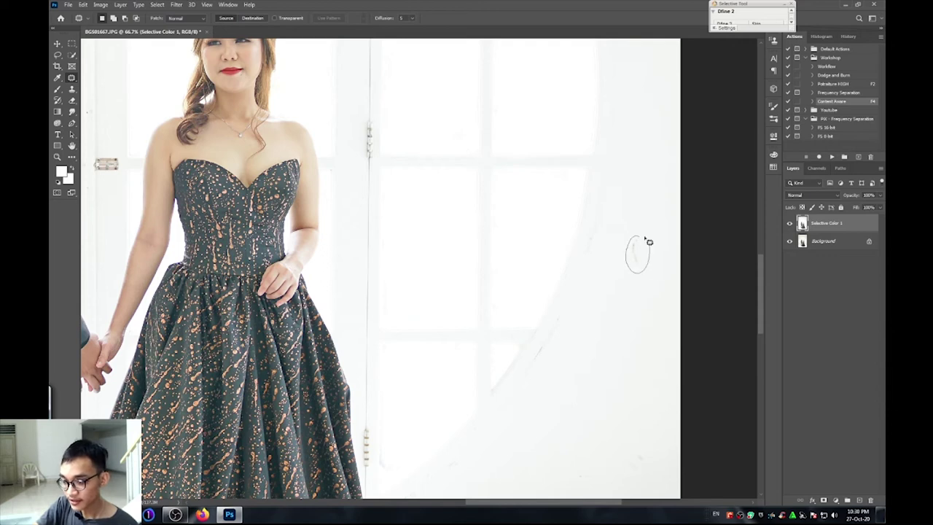
mouse_move(641, 278)
mouse_down()
mouse_move(644, 248)
mouse_move(624, 292)
mouse_up()
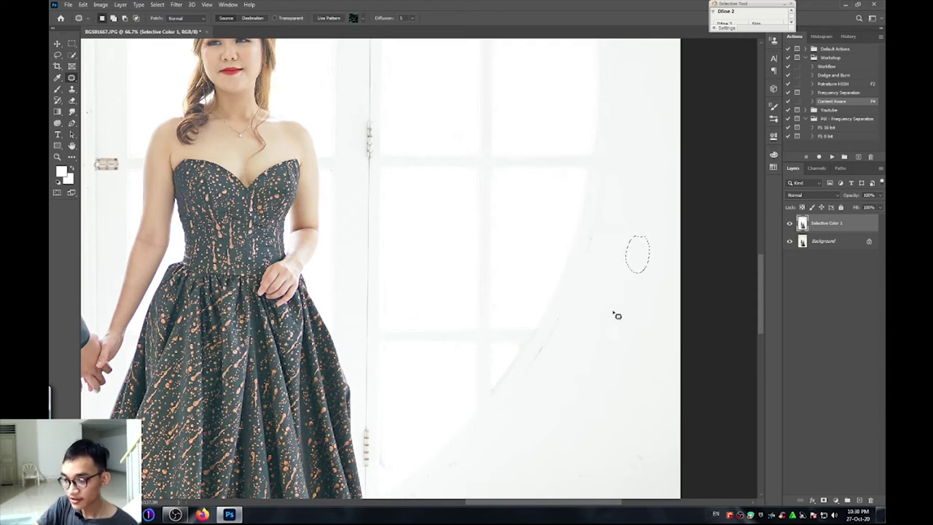
key(ctrl+d)
Zoom in on the wall beside the groom's legs and patch away its faint marks
key(z)
alt+click(604, 318)
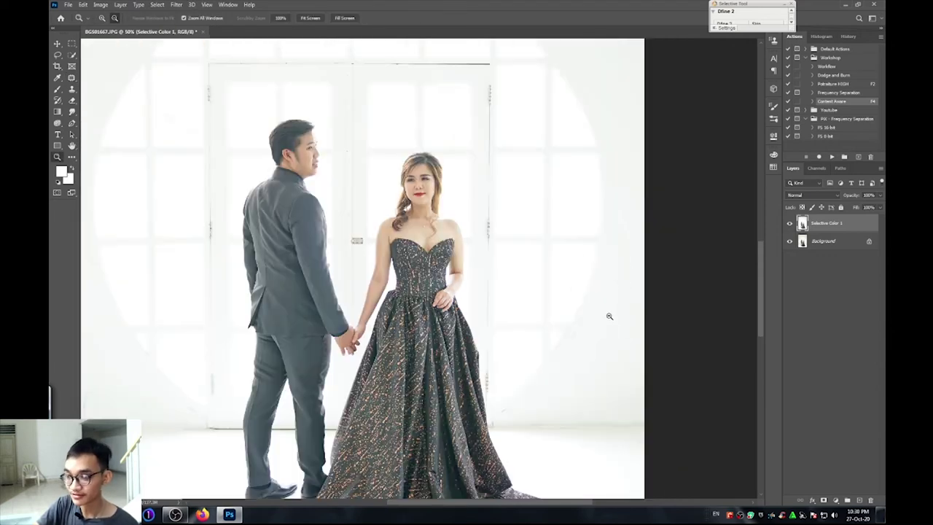
alt+click(607, 316)
alt+click(596, 346)
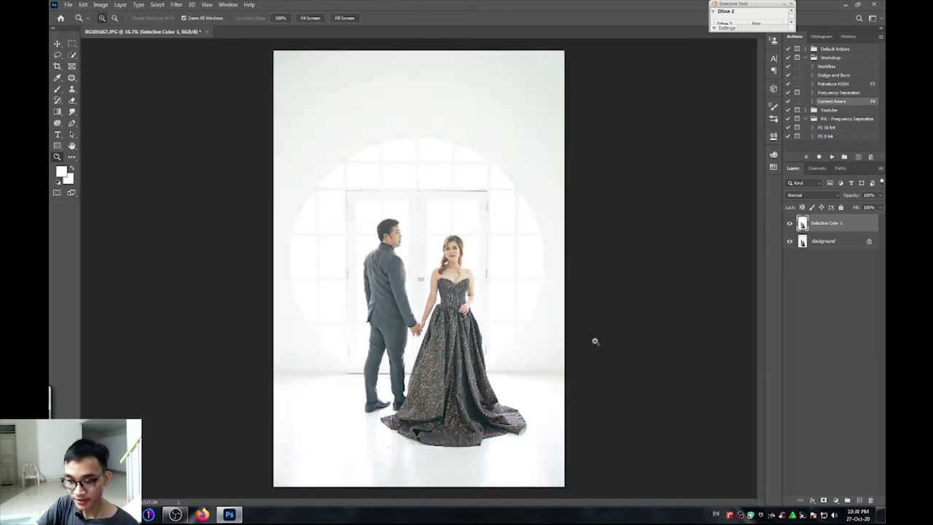
click(309, 335)
click(388, 294)
click(388, 291)
click(386, 289)
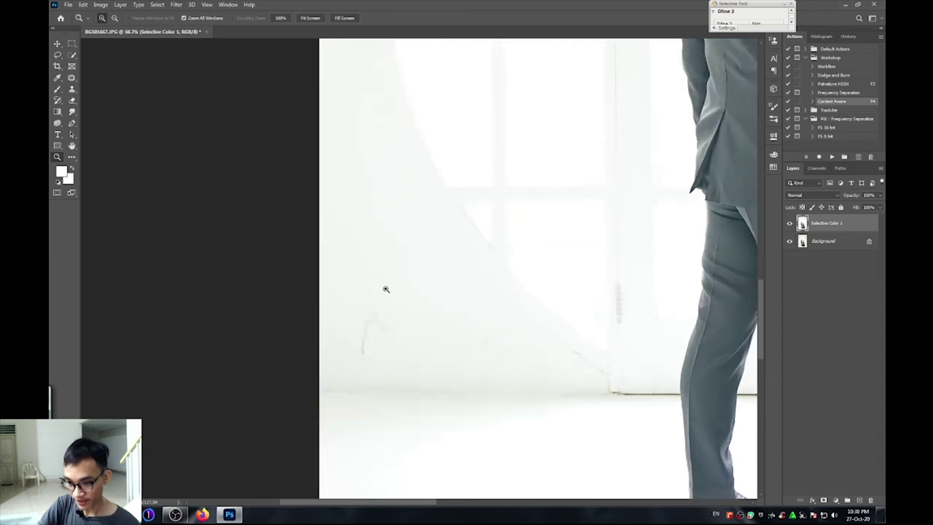
key(j)
mouse_move(370, 308)
mouse_down()
mouse_move(401, 322)
mouse_move(399, 312)
mouse_up()
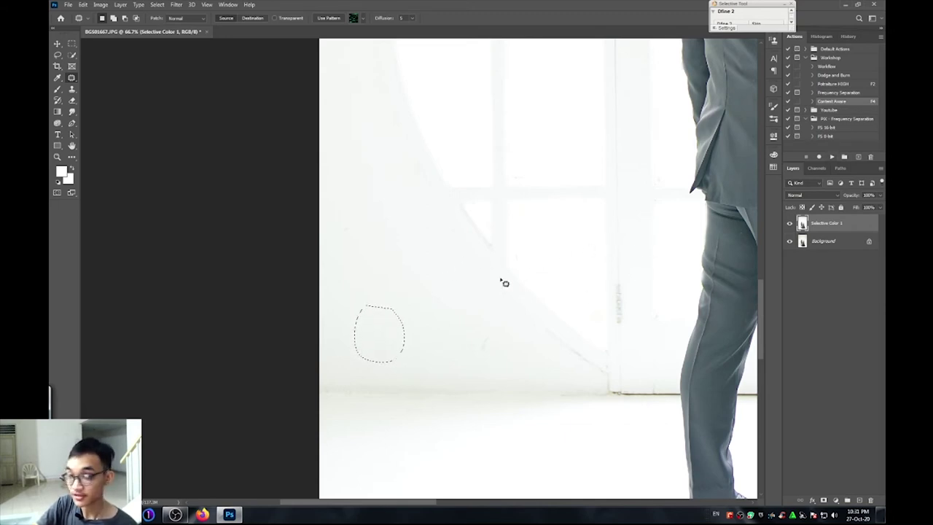
drag(484, 323, 508, 333)
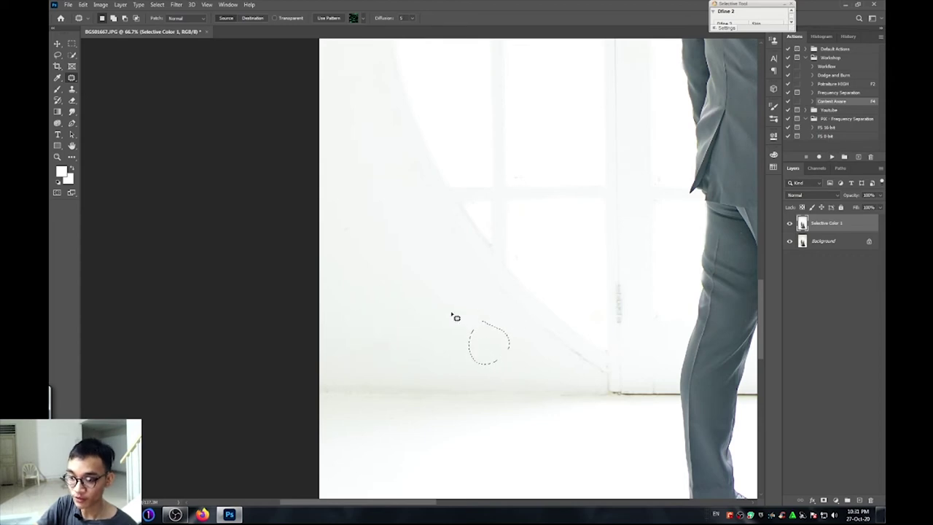
key(ctrl+d)
Patch a speck on the wall right of the bride and a mark near the window arch edge
key(z)
alt+click(499, 293)
alt+click(507, 290)
alt+click(510, 288)
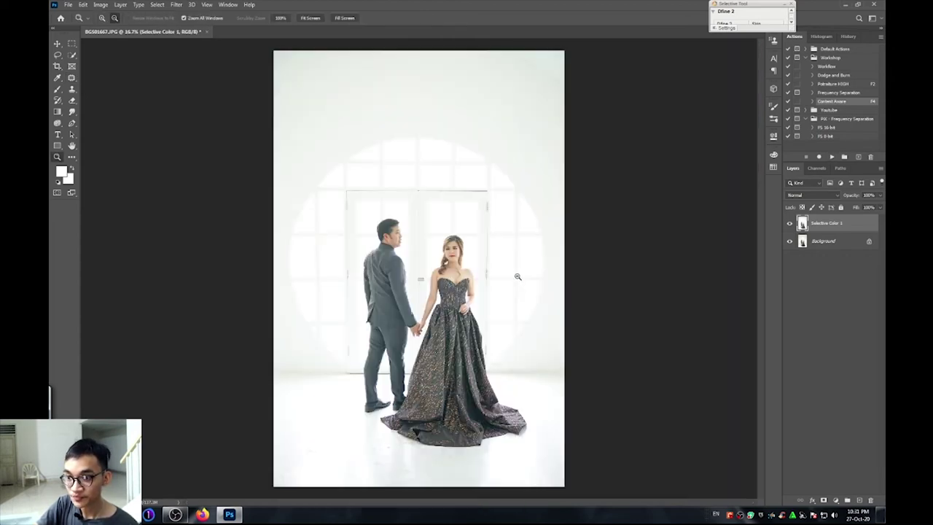
alt+click(516, 275)
click(525, 310)
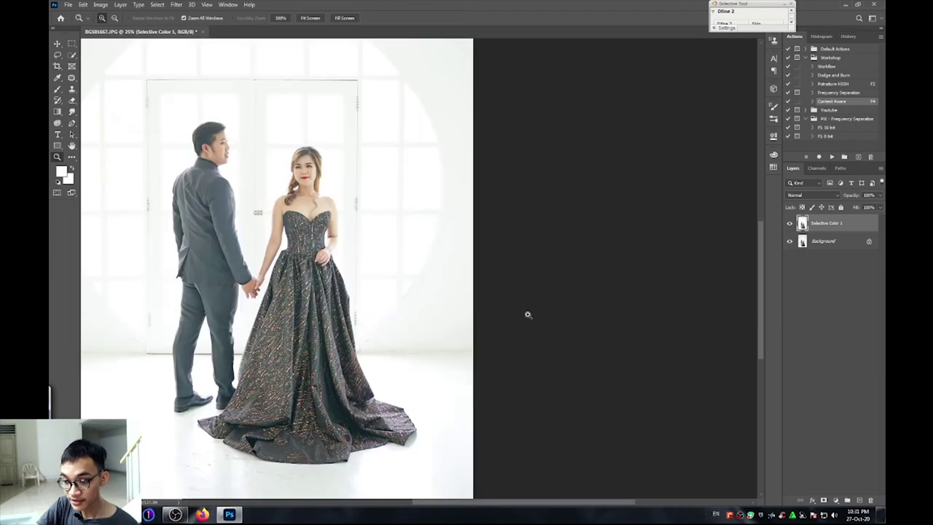
click(510, 317)
click(424, 311)
click(434, 307)
click(460, 311)
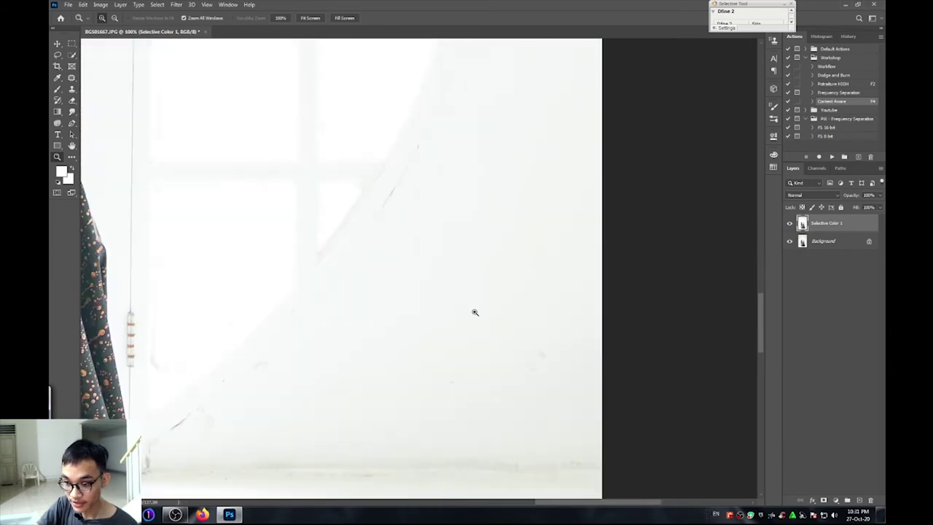
key(j)
drag(539, 341, 557, 344)
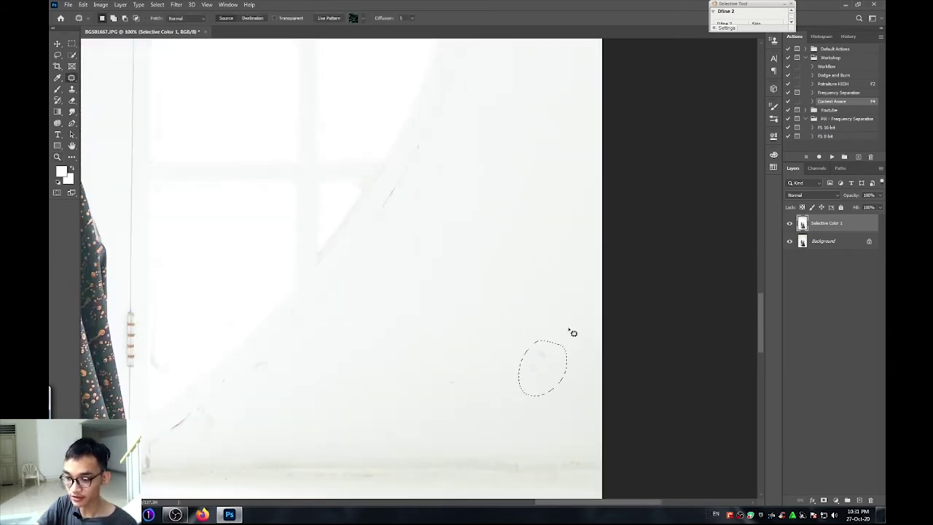
mouse_move(493, 333)
mouse_down()
mouse_move(454, 416)
mouse_move(491, 349)
mouse_up()
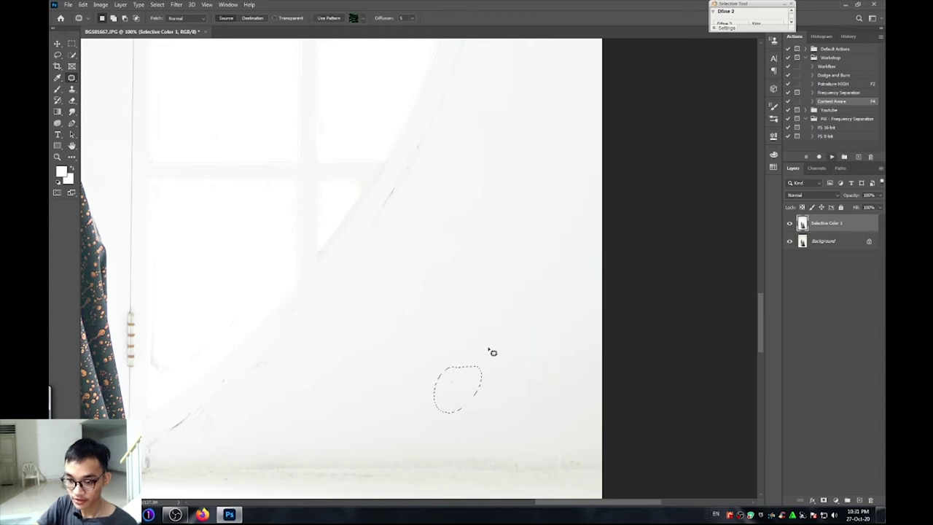
key(ctrl+d)
drag(225, 411, 223, 410)
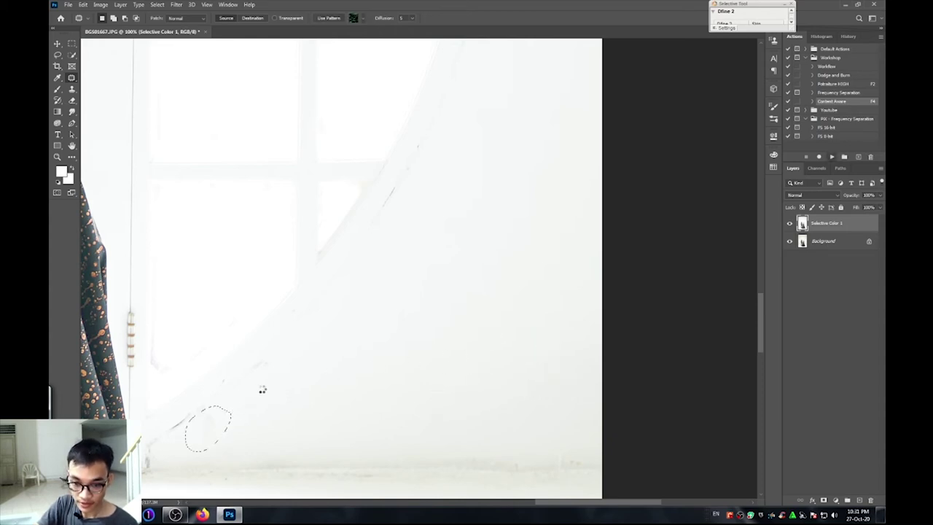
mouse_move(288, 378)
mouse_down()
mouse_move(290, 355)
mouse_move(296, 364)
mouse_up()
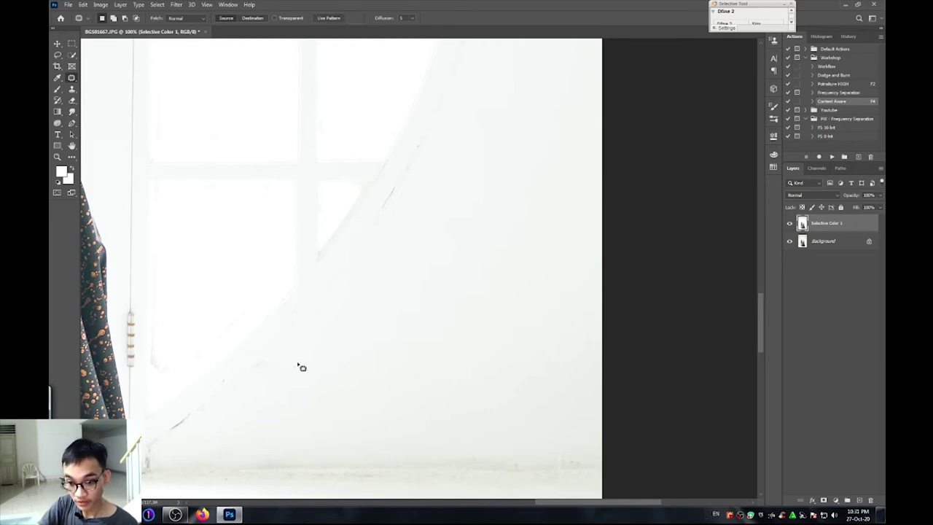
Patch over the faint streak in the photo's top-right corner with clean wall
key(z)
alt+click(448, 290)
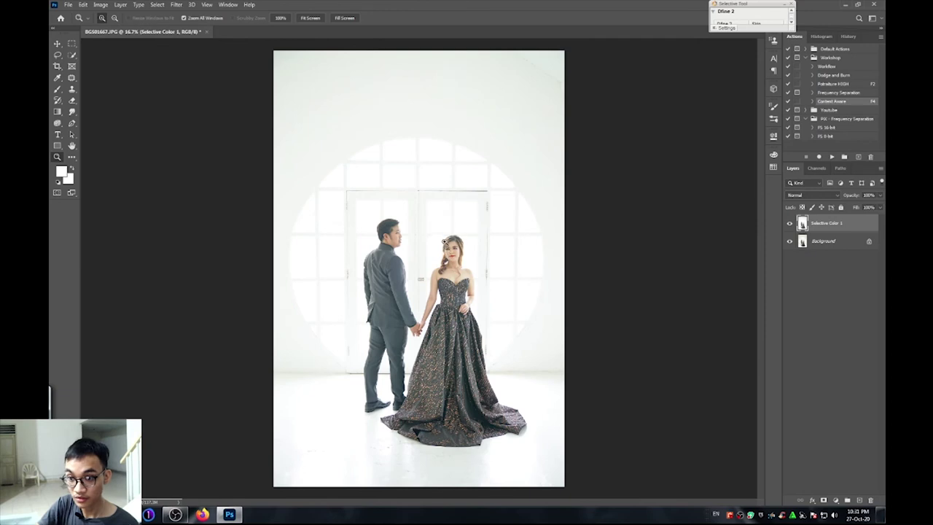
alt+click(481, 118)
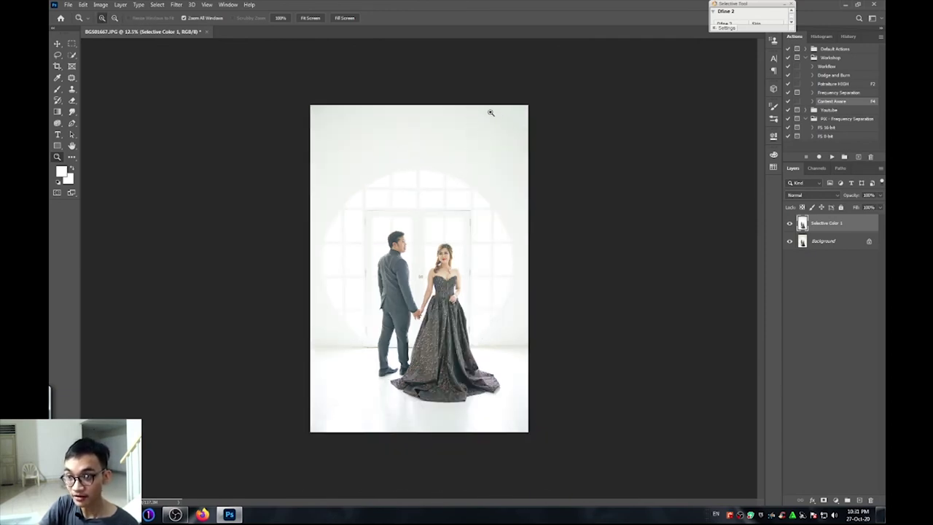
click(500, 114)
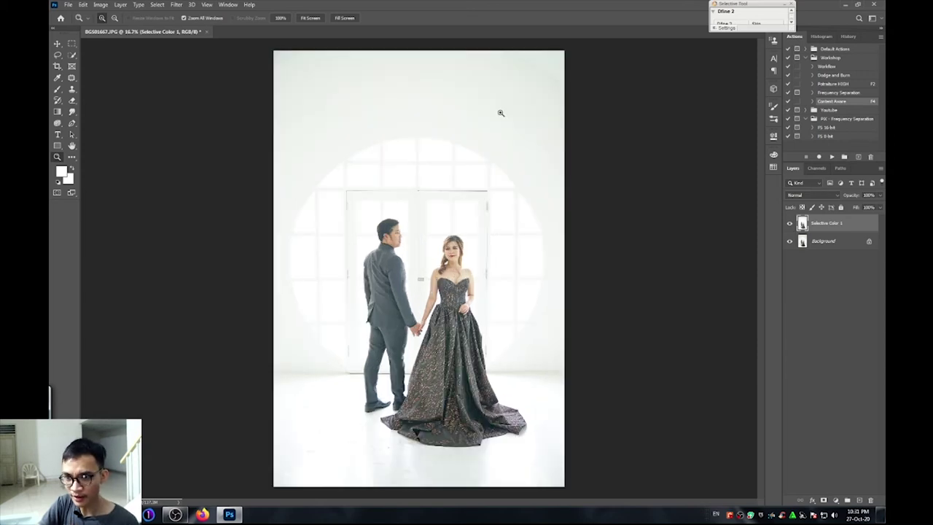
click(507, 97)
click(434, 232)
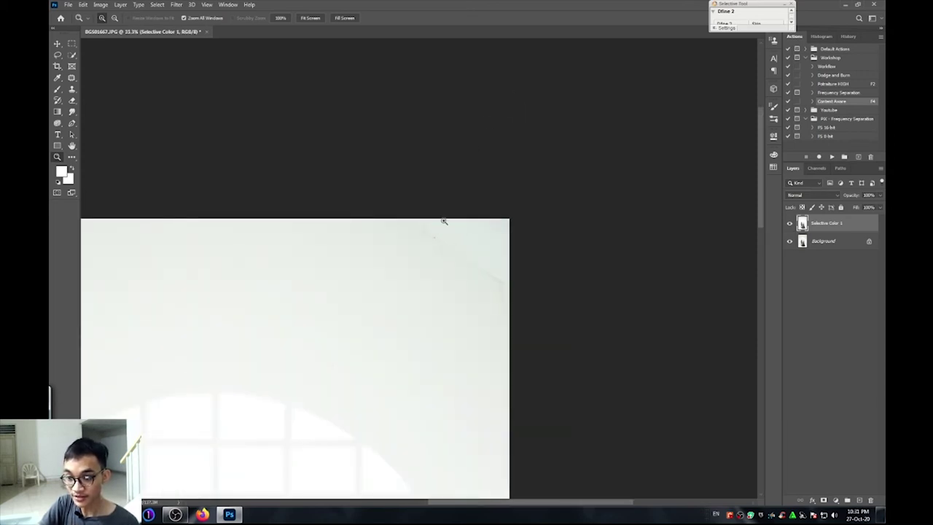
key(j)
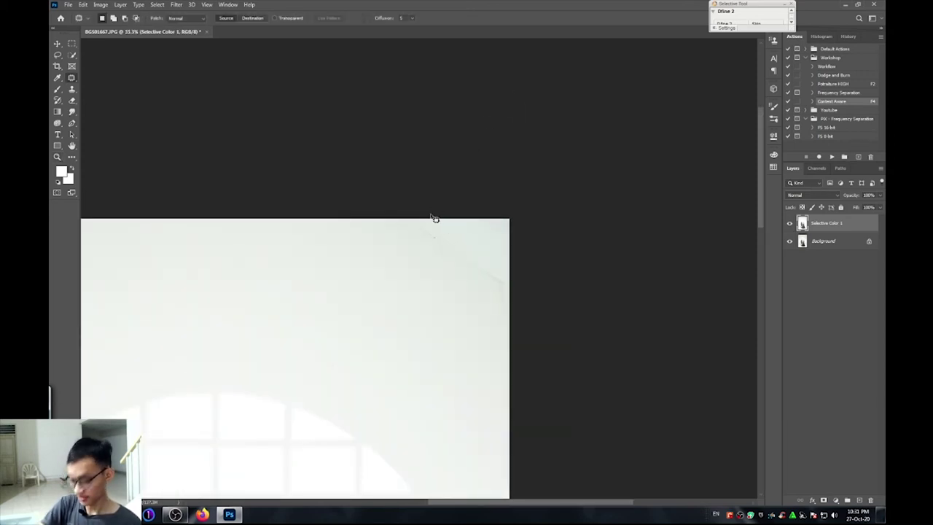
drag(412, 220, 511, 286)
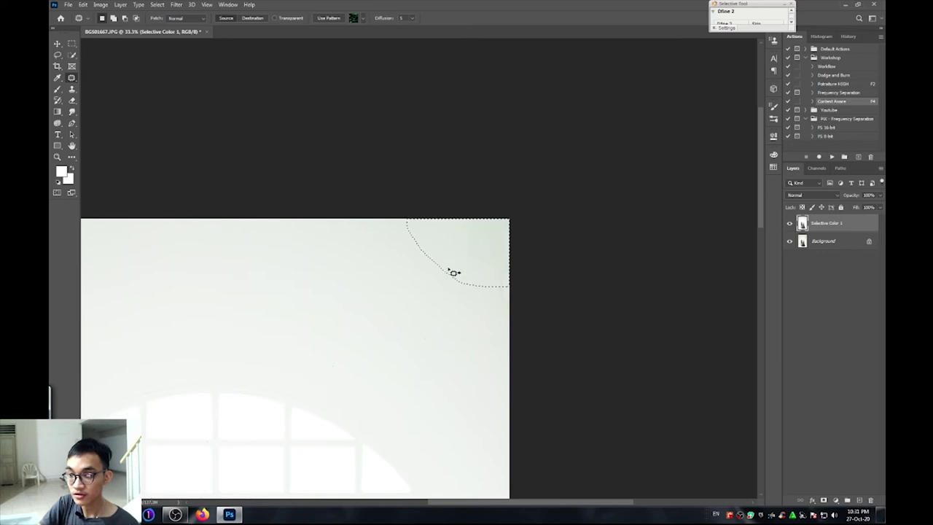
key(ctrl+d)
Zoom in on the door above the couple and patch a dark mark on the white frame
key(z)
alt+click(277, 285)
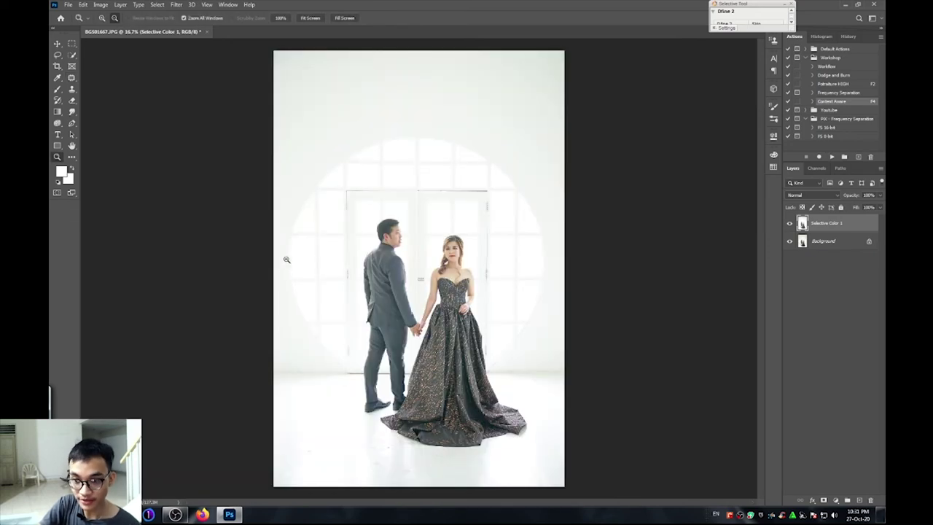
click(291, 73)
click(432, 243)
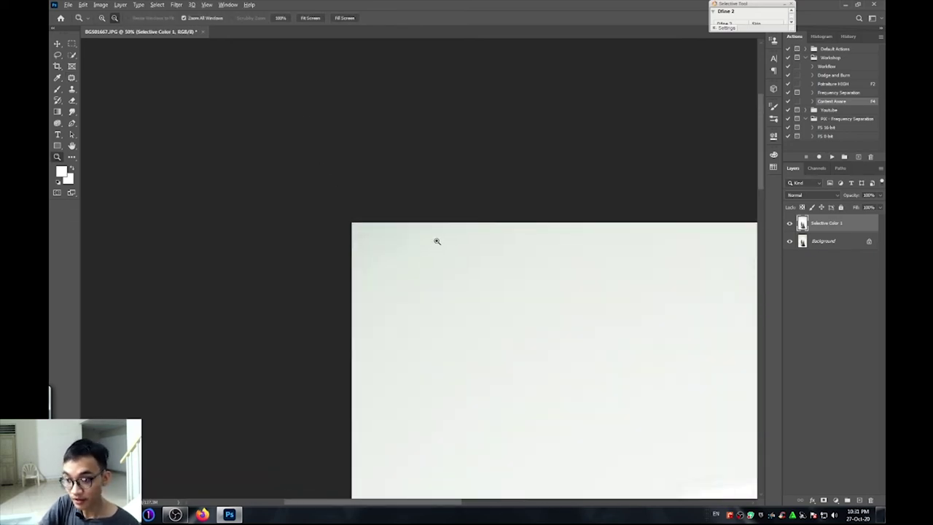
alt+click(435, 239)
alt+click(438, 242)
click(421, 273)
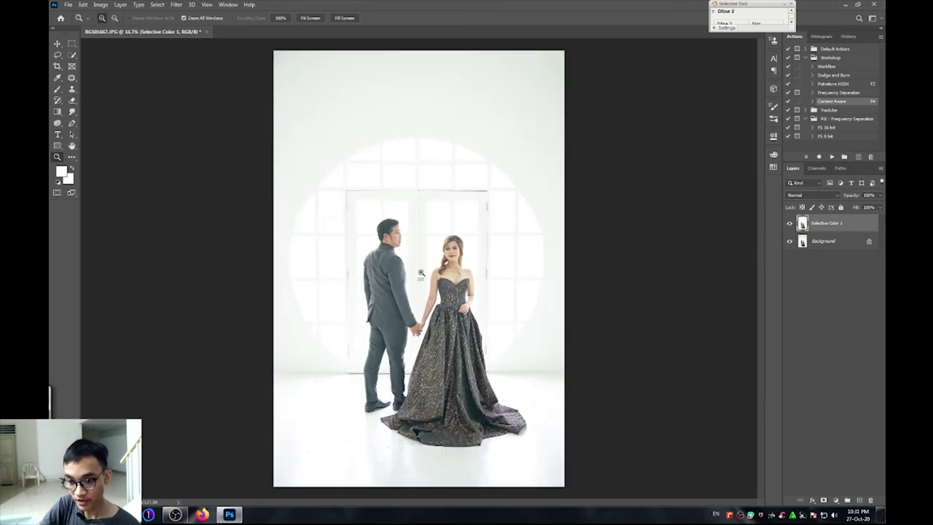
click(427, 270)
click(429, 266)
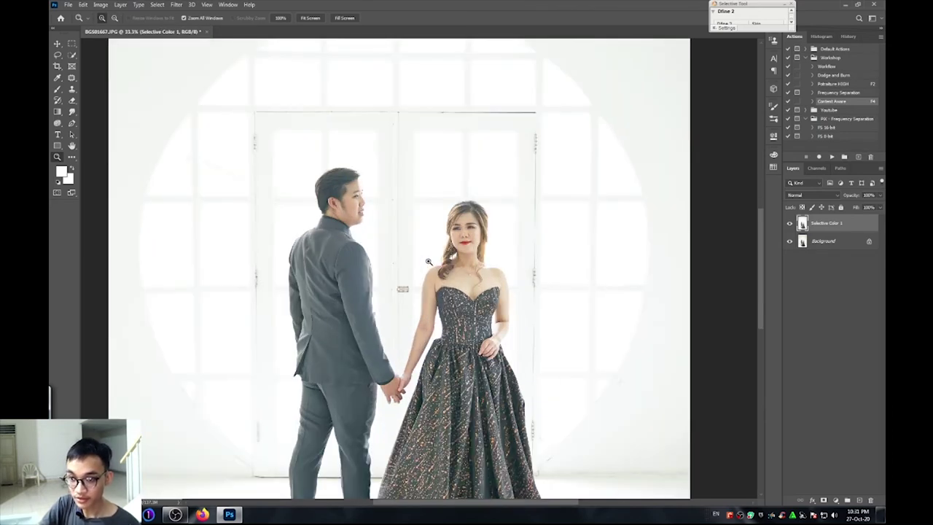
click(429, 260)
click(432, 256)
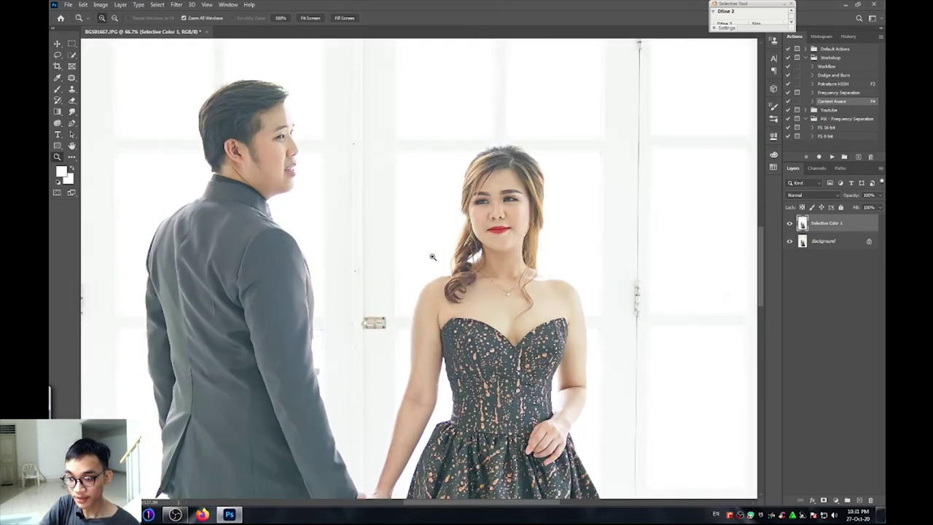
click(368, 314)
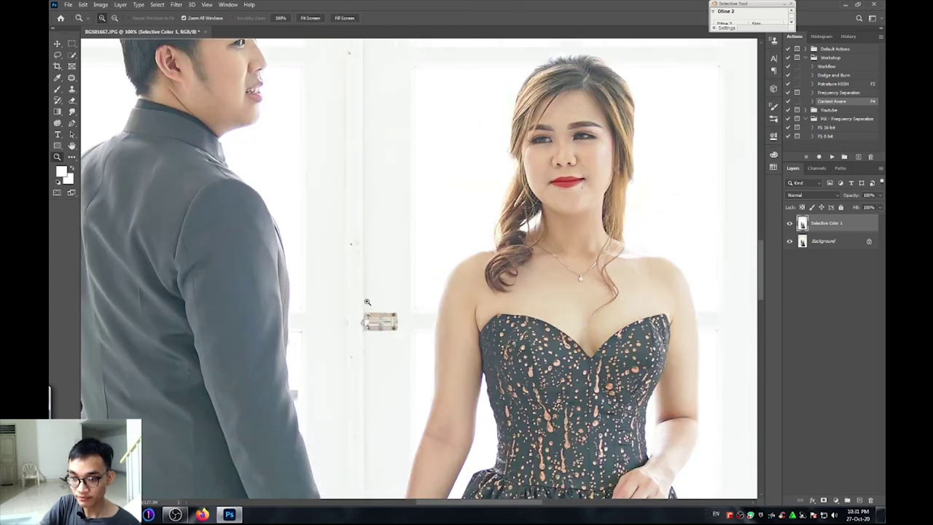
click(354, 245)
key(j)
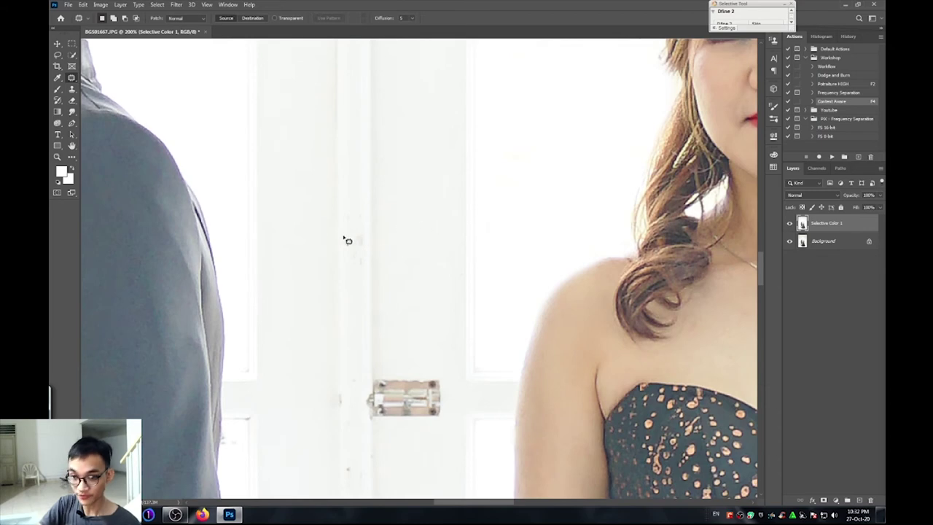
drag(347, 236, 353, 256)
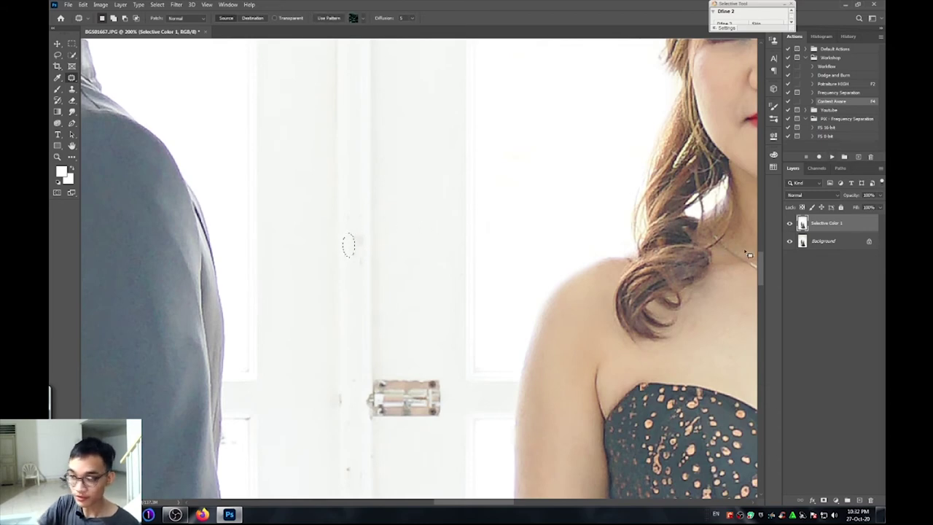
scroll(765, 250, up, 3)
scroll(764, 250, up, 3)
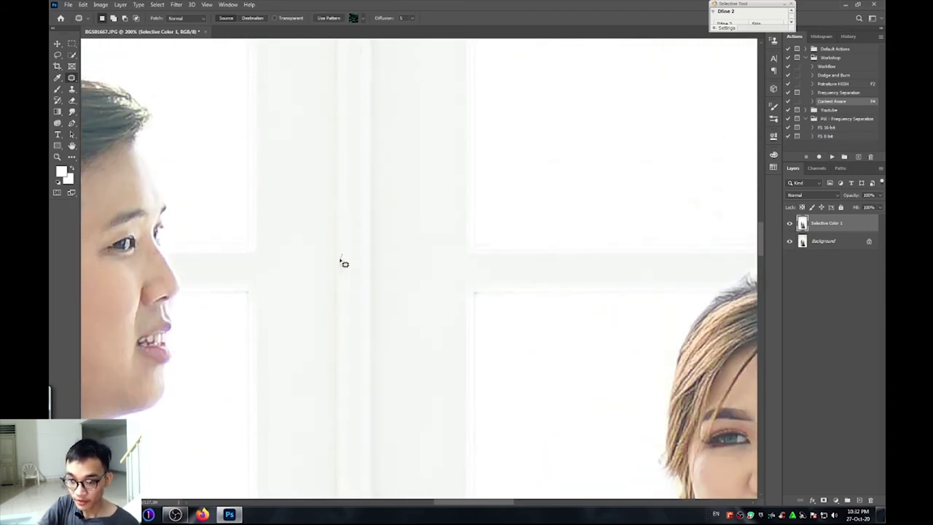
drag(343, 262, 347, 255)
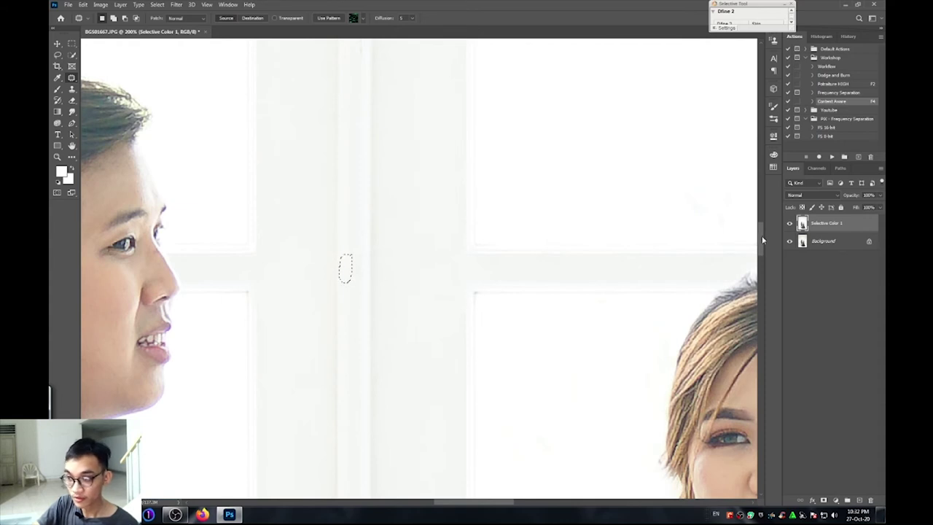
scroll(761, 235, up, 4)
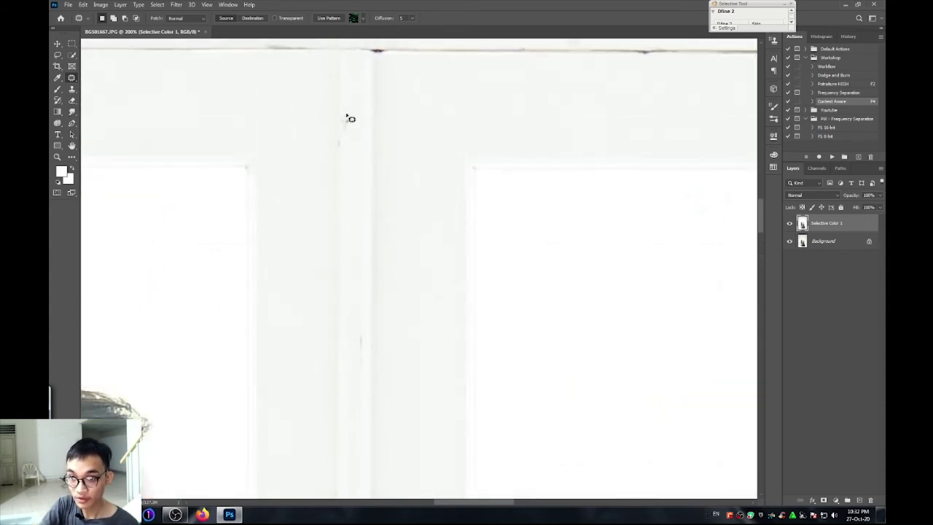
mouse_move(349, 118)
mouse_down()
mouse_move(352, 140)
mouse_move(368, 104)
mouse_up()
key(ctrl+d)
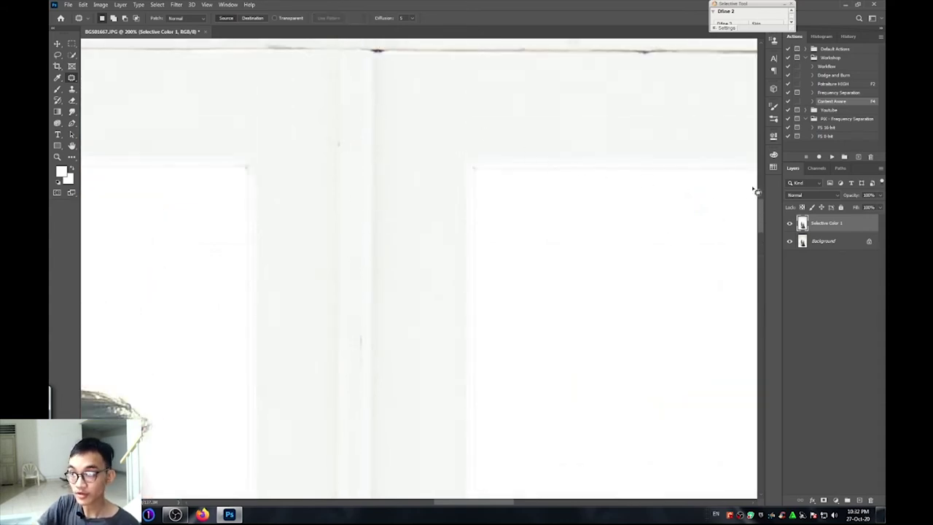
Patch a second small speck on the frame and deselect
scroll(762, 217, up, 1)
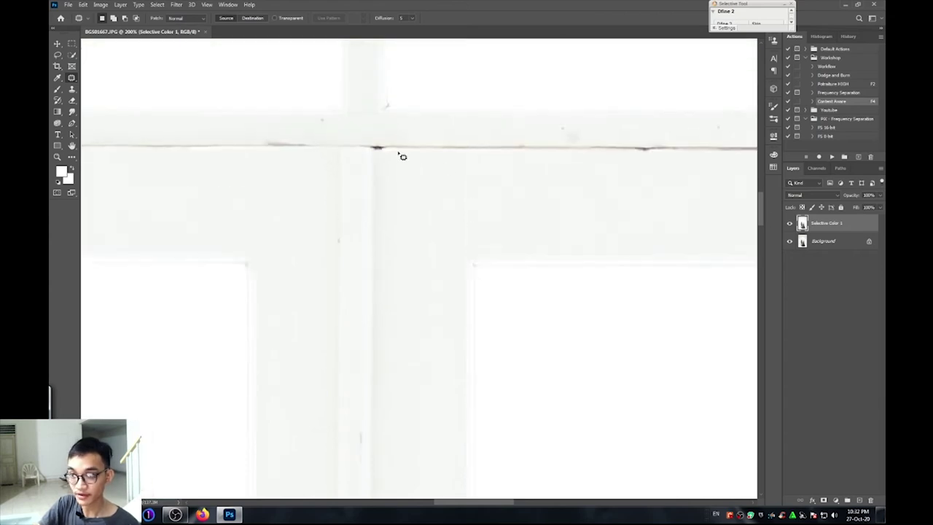
drag(391, 143, 391, 150)
key(ctrl+d)
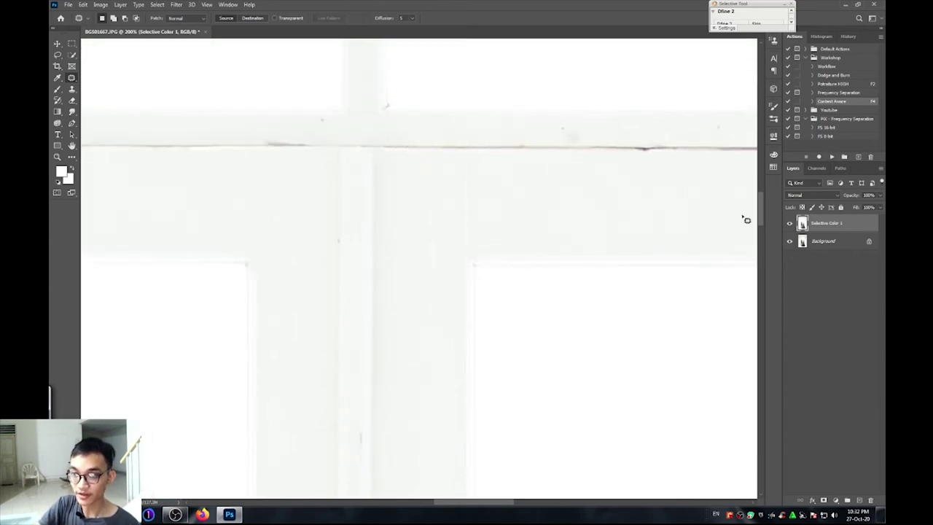
scroll(764, 209, up, 2)
scroll(764, 198, up, 1)
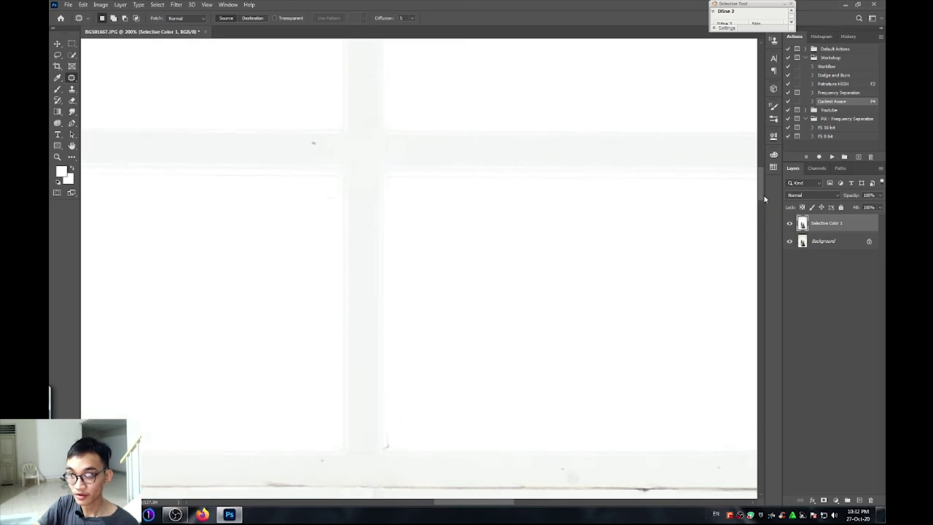
scroll(760, 187, up, 1)
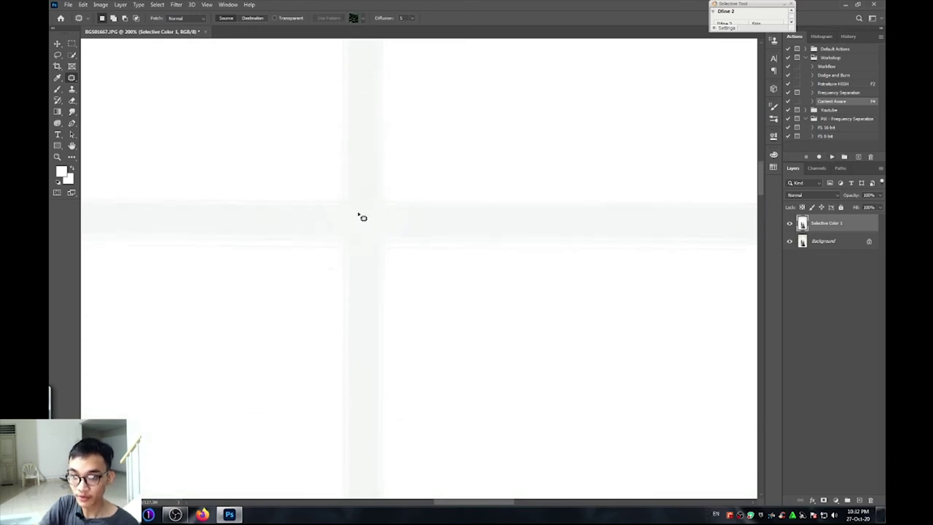
Zoom in on the door between the couple and patch a small mark near the latch
key(z)
alt+click(438, 243)
alt+click(437, 243)
alt+click(438, 245)
alt+click(439, 247)
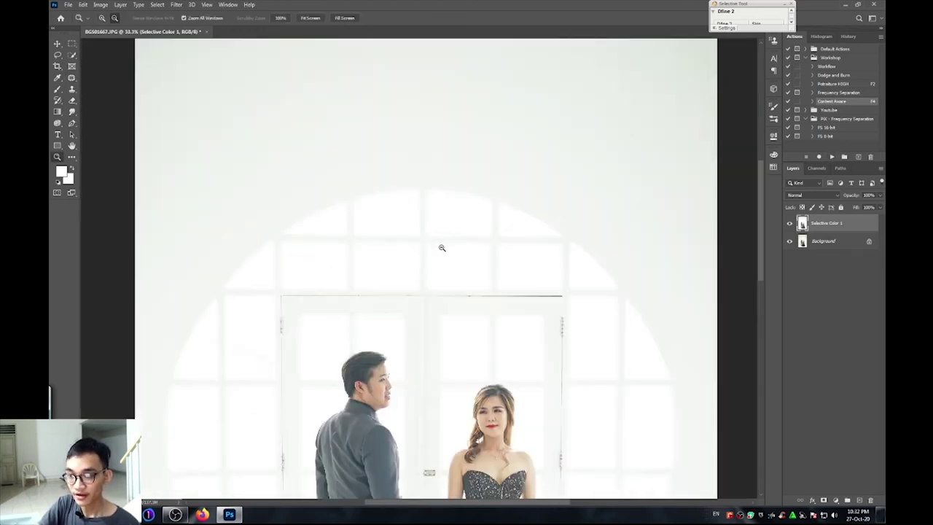
click(442, 341)
click(438, 385)
click(418, 374)
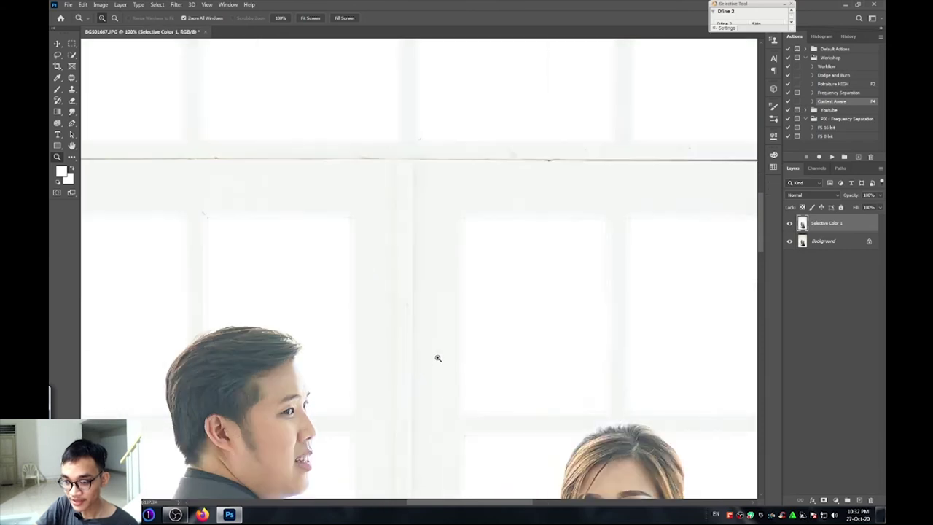
scroll(762, 253, down, 1)
scroll(763, 252, down, 5)
scroll(761, 262, down, 1)
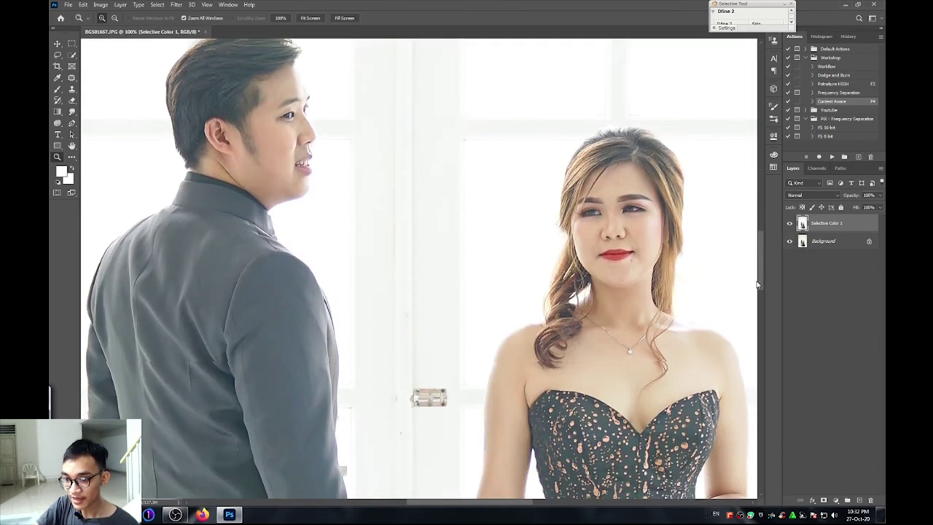
scroll(758, 277, down, 3)
scroll(750, 294, up, 1)
scroll(747, 291, up, 1)
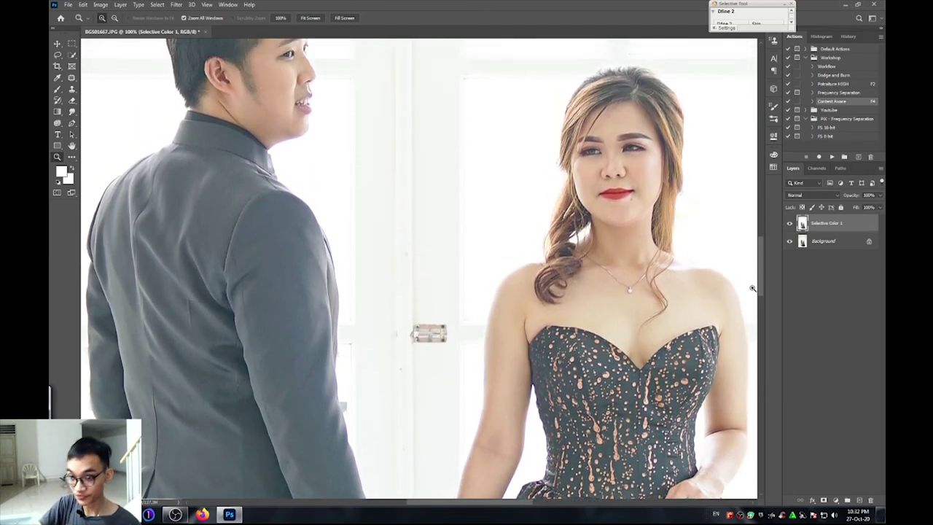
scroll(741, 288, up, 1)
click(414, 312)
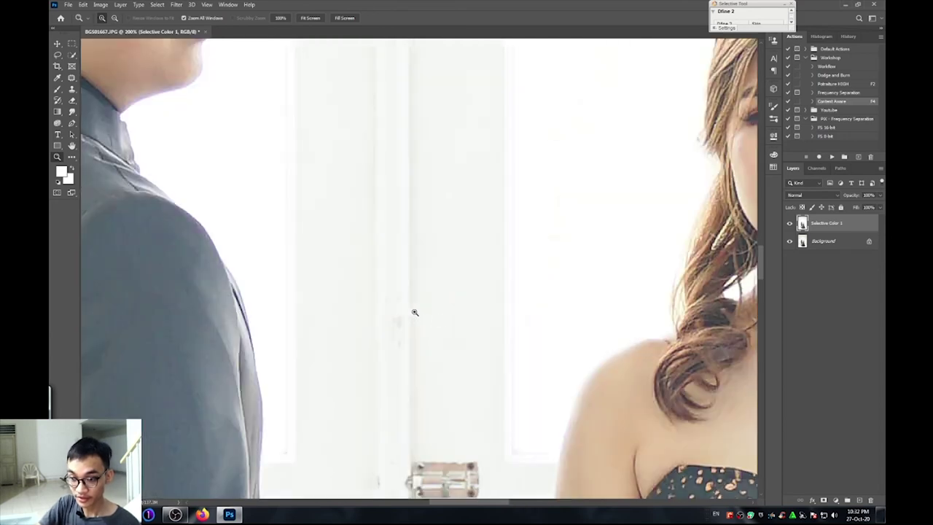
key(j)
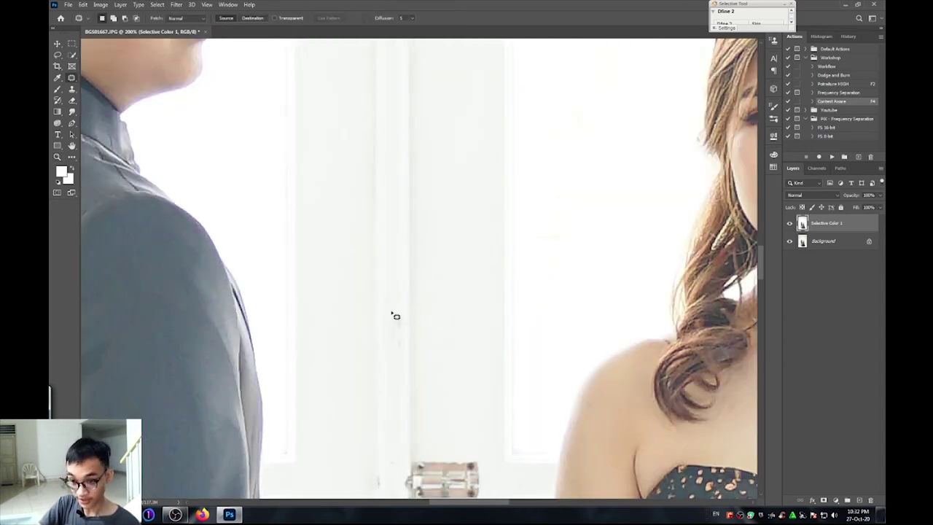
drag(401, 317, 460, 275)
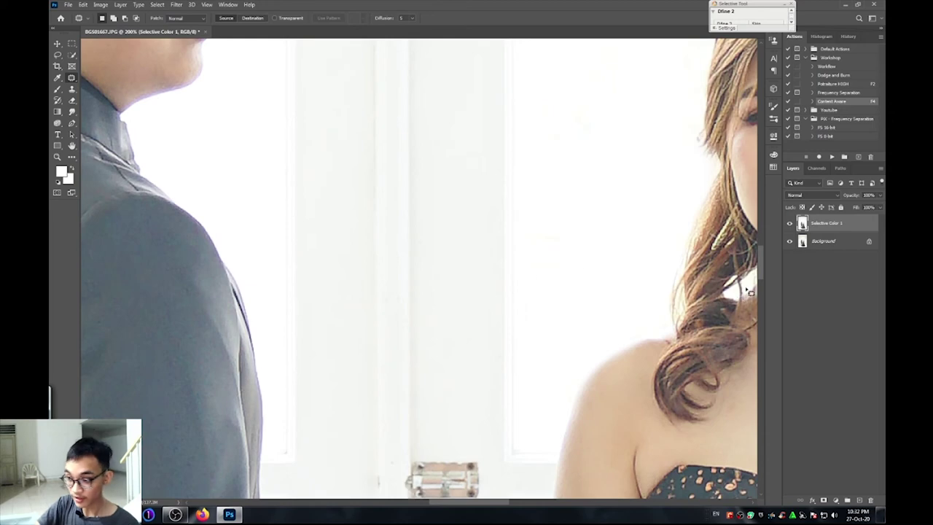
scroll(749, 292, down, 5)
scroll(656, 263, down, 3)
drag(387, 285, 392, 281)
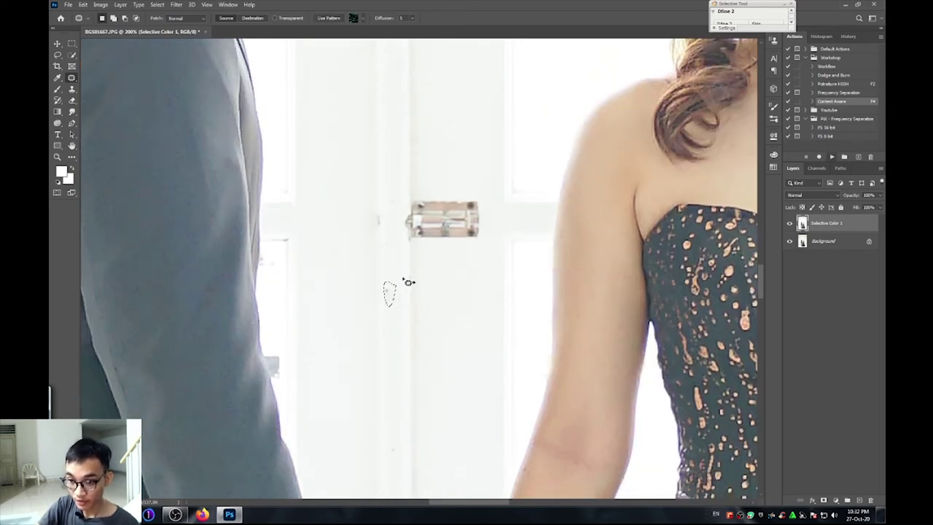
click(277, 271)
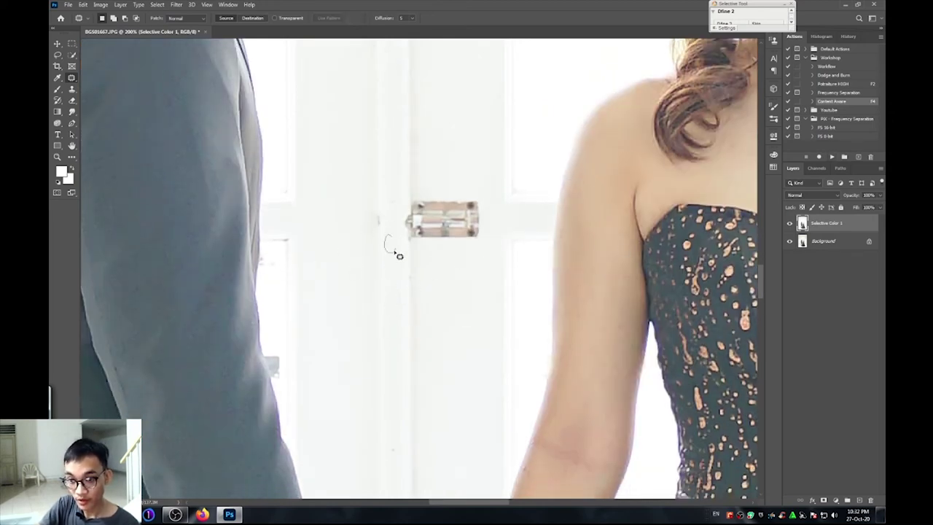
Patch a mark on the door below the latch, then make a brief brush stroke
drag(391, 195, 389, 212)
click(280, 274)
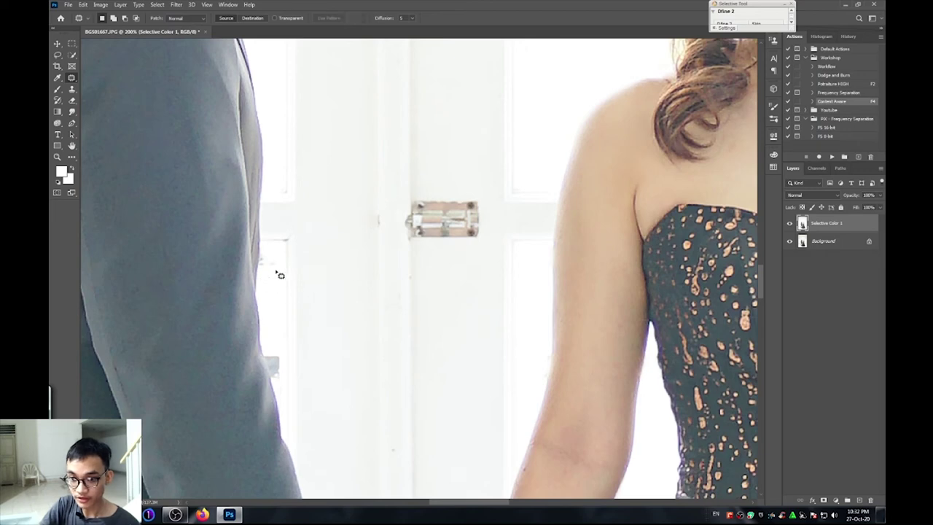
key(b)
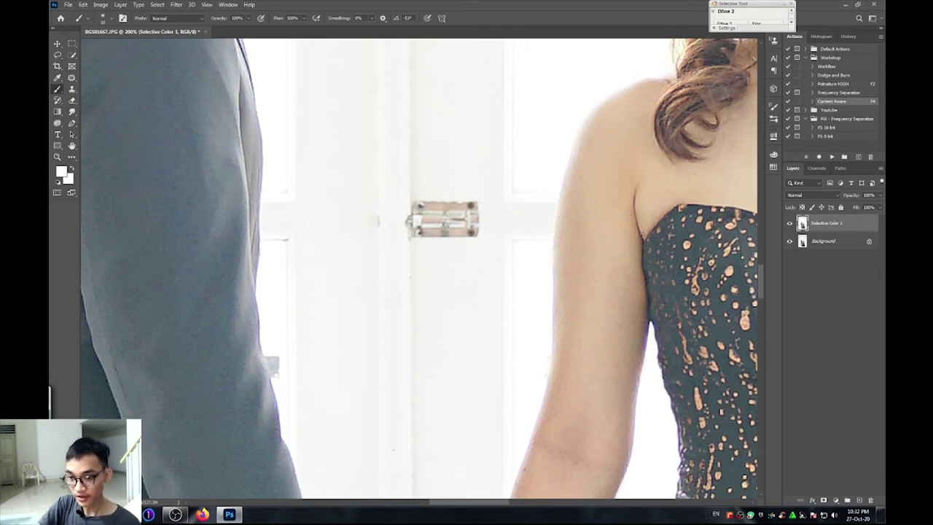
drag(764, 272, 758, 282)
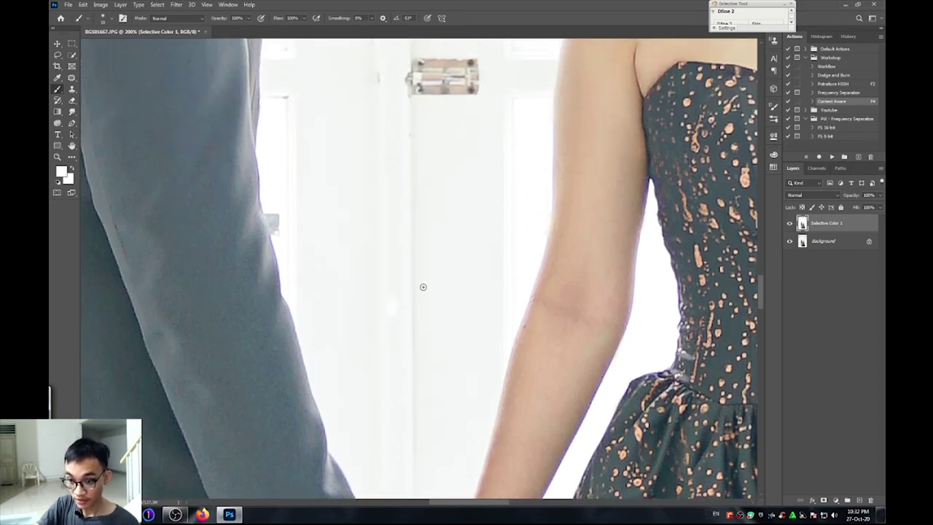
key(j)
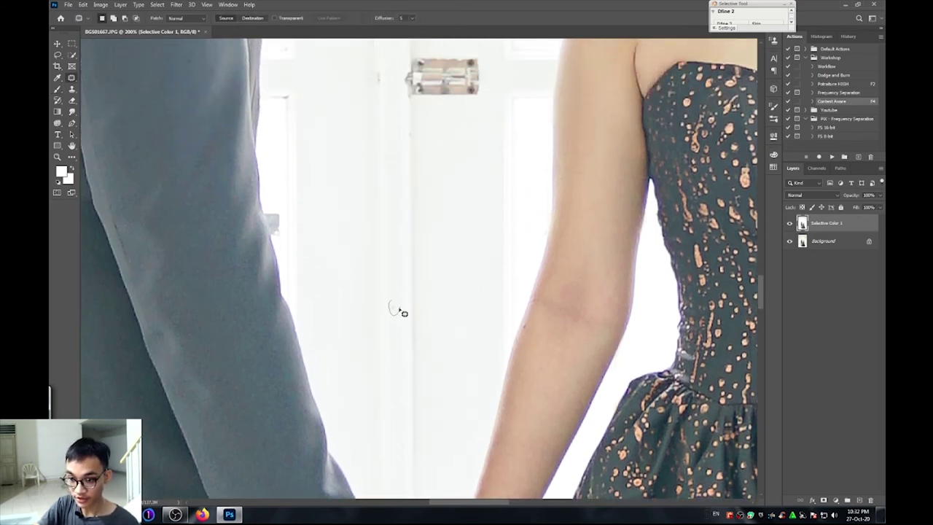
Patch the metal door latch between the groom and bride with plain white door
key(z)
alt+click(564, 252)
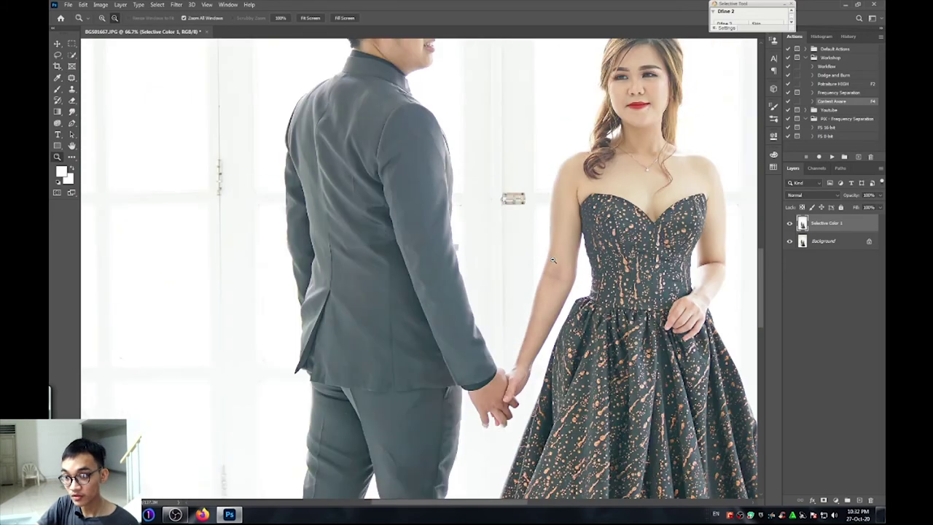
click(455, 352)
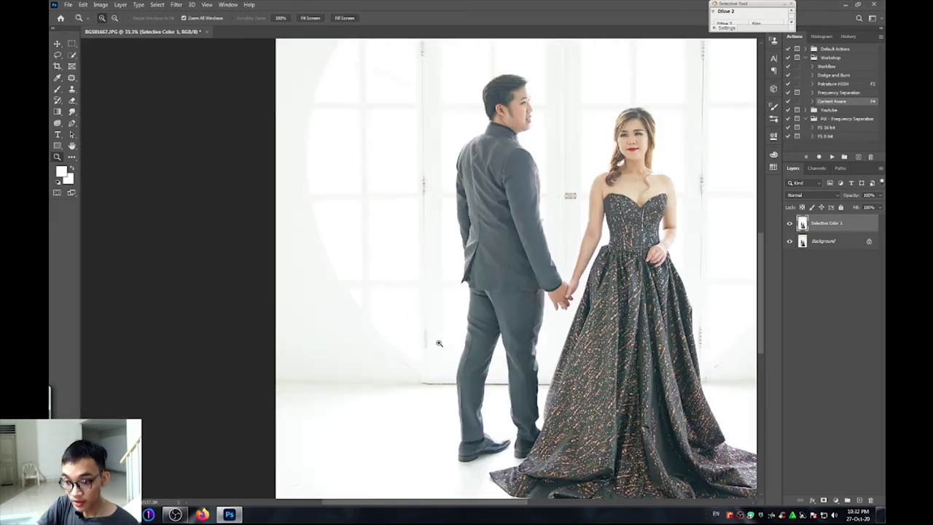
click(442, 341)
click(453, 334)
click(462, 333)
alt+click(466, 332)
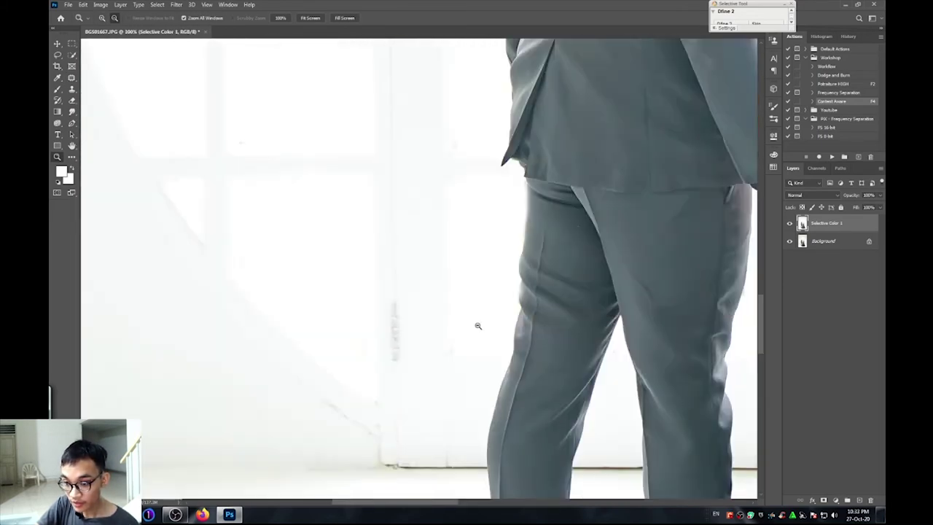
alt+click(477, 322)
alt+click(489, 310)
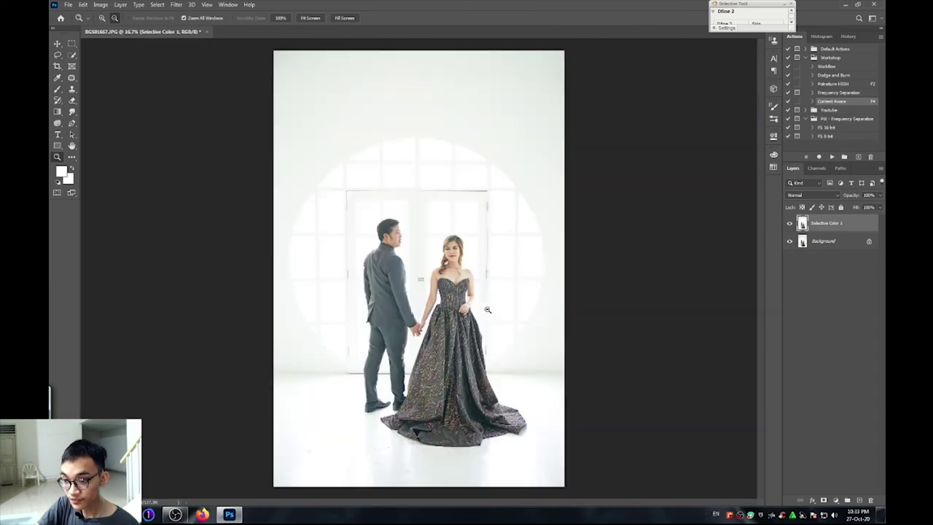
click(451, 267)
click(437, 279)
click(427, 292)
click(418, 300)
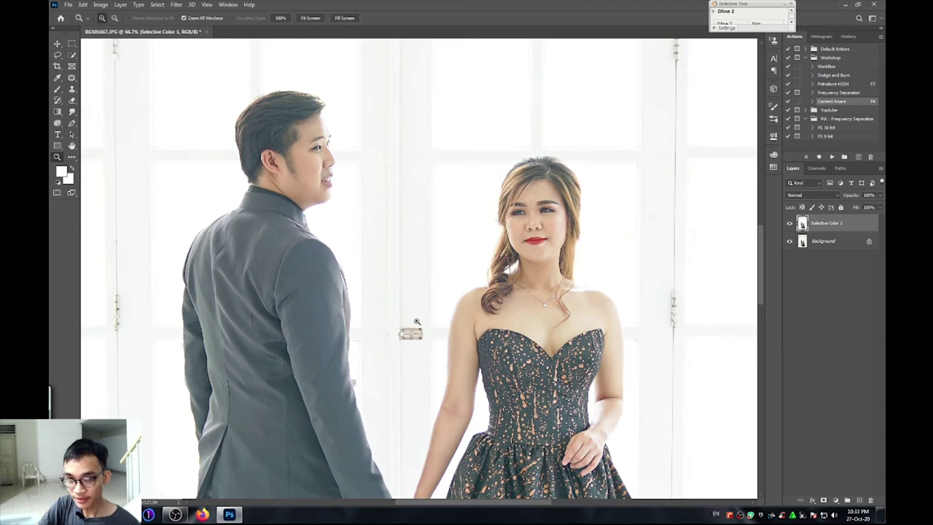
click(416, 322)
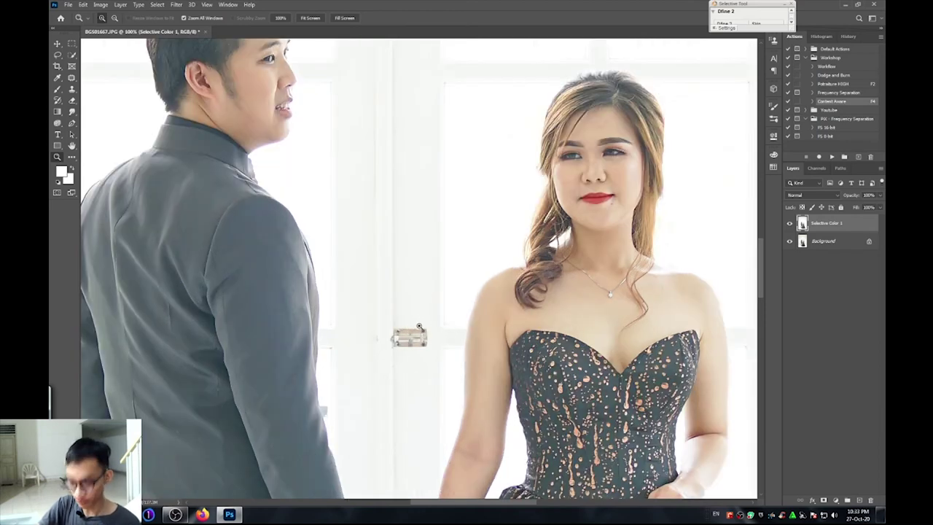
key(j)
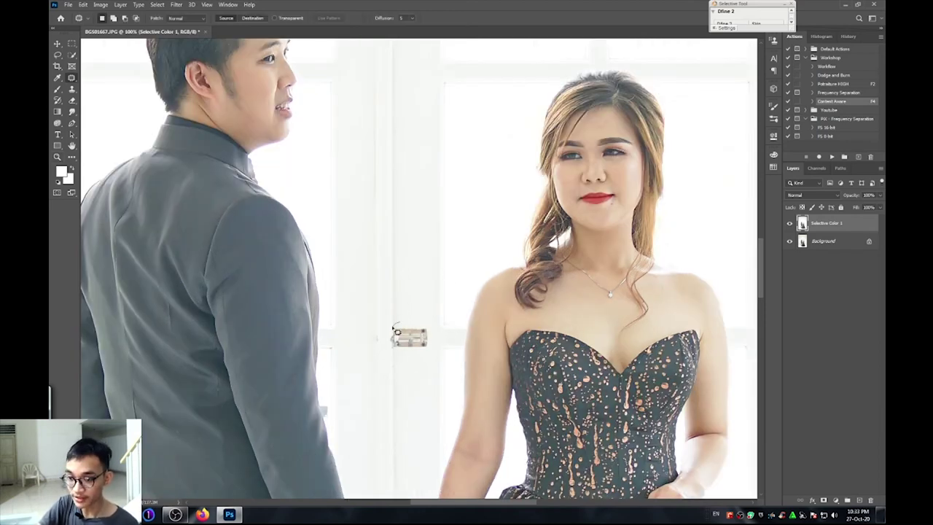
drag(394, 331, 405, 319)
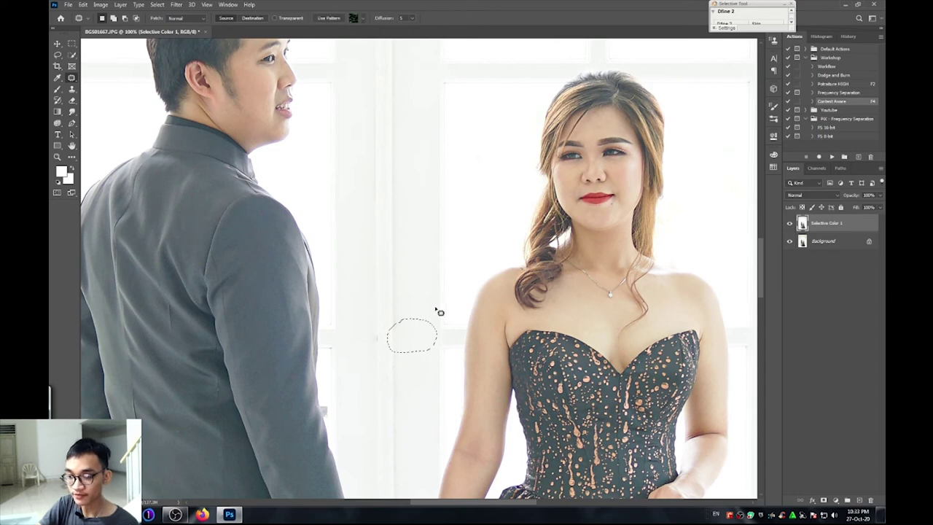
key(ctrl+d)
Zoom back out toward a view of the whole photo
key(z)
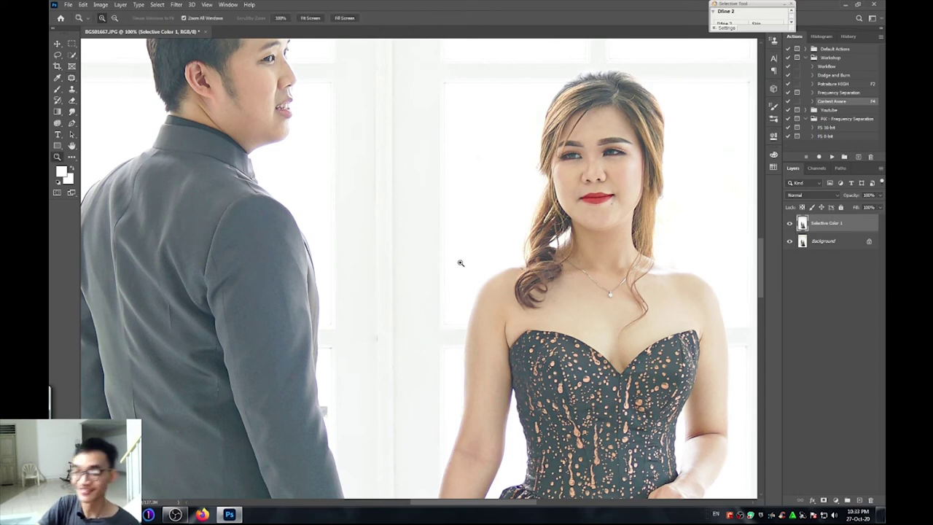
alt+click(460, 263)
alt+click(452, 273)
alt+click(451, 273)
Toggle Selective Color 1 on and off to compare, then add a Vibrance adjustment layer
alt+click(451, 274)
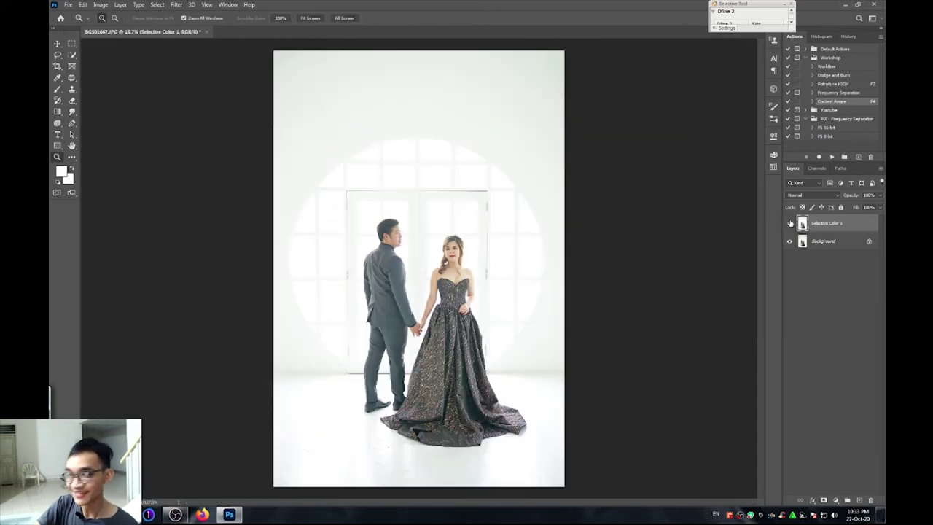
click(789, 223)
click(789, 224)
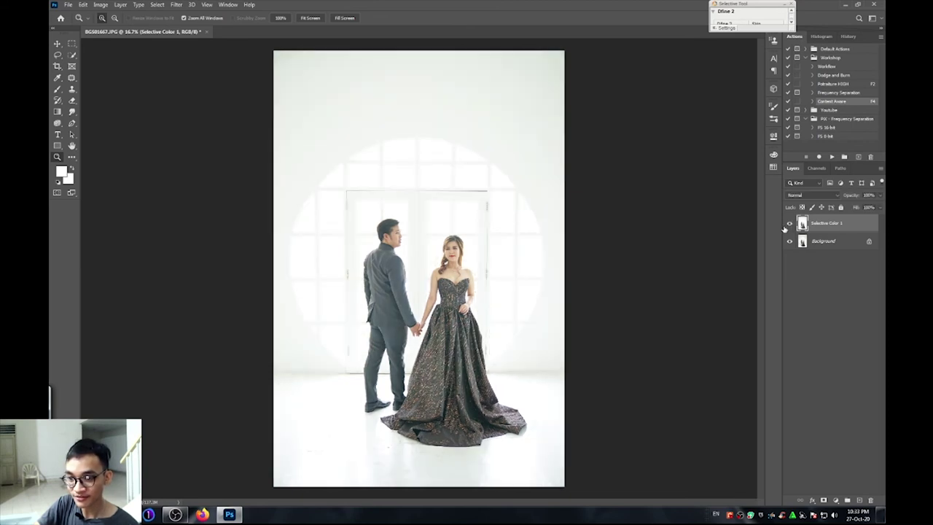
click(788, 224)
click(789, 224)
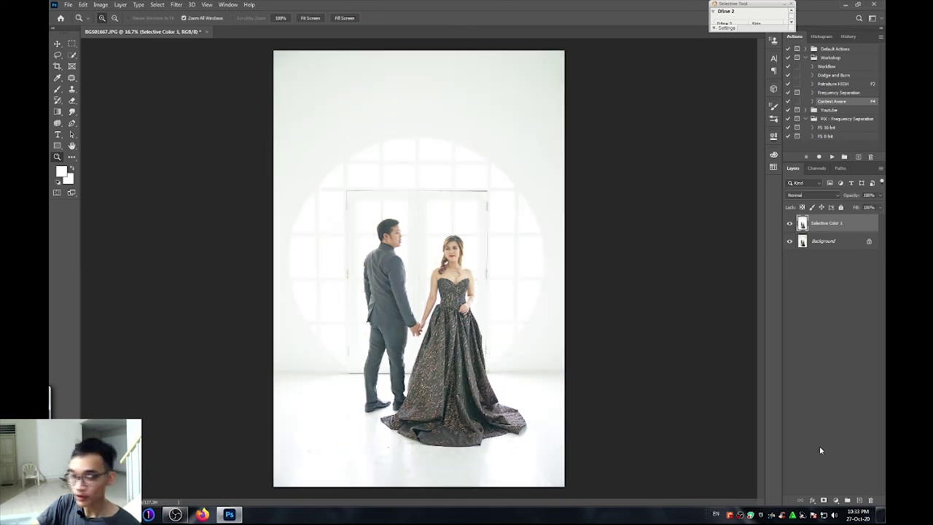
click(835, 500)
click(821, 406)
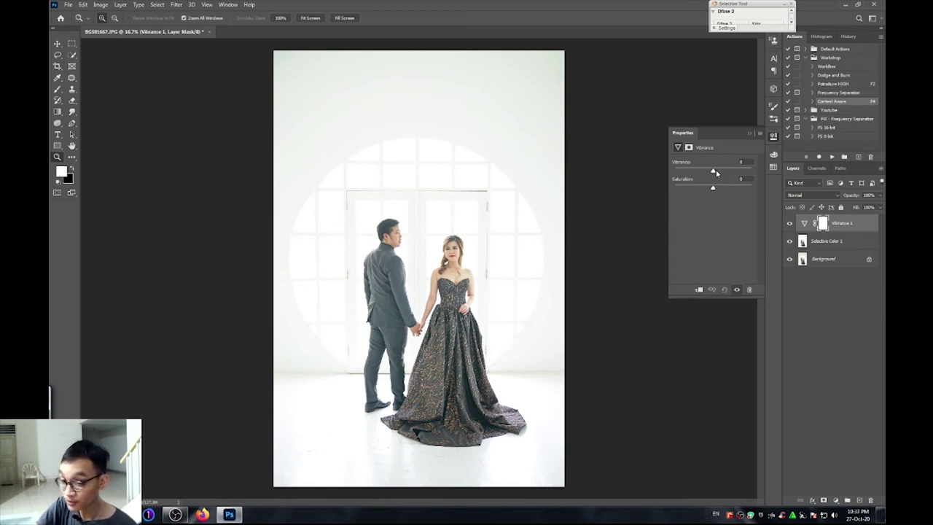
Raise vibrance slightly and add a Brightness/Contrast layer with contrast 5
drag(714, 172, 720, 172)
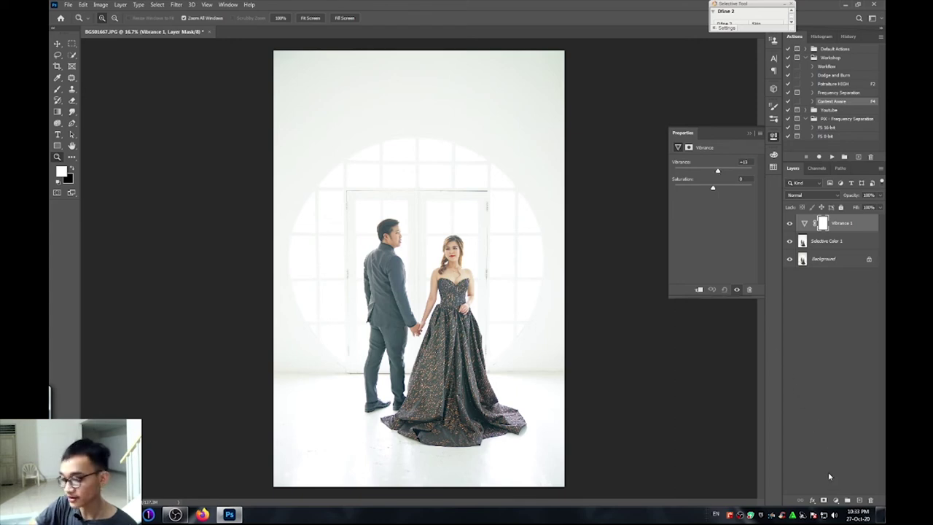
click(835, 500)
click(838, 375)
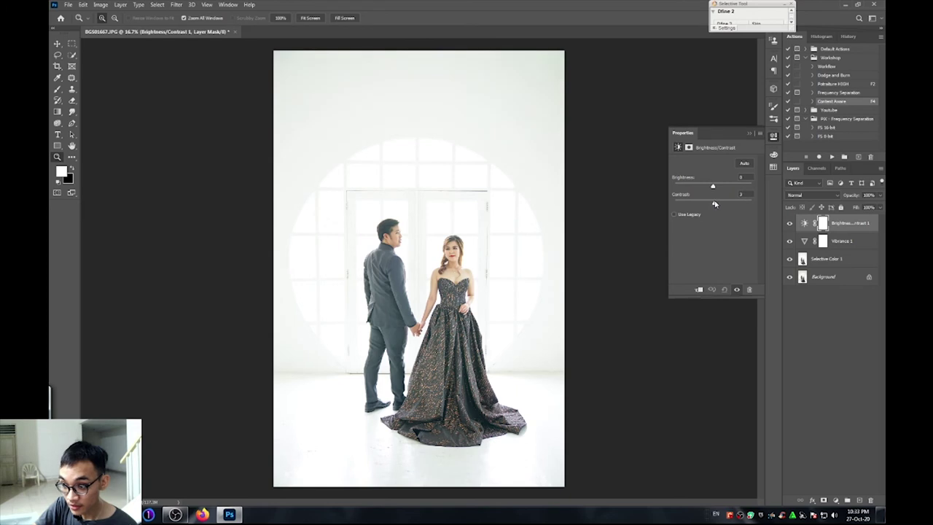
drag(714, 205, 723, 203)
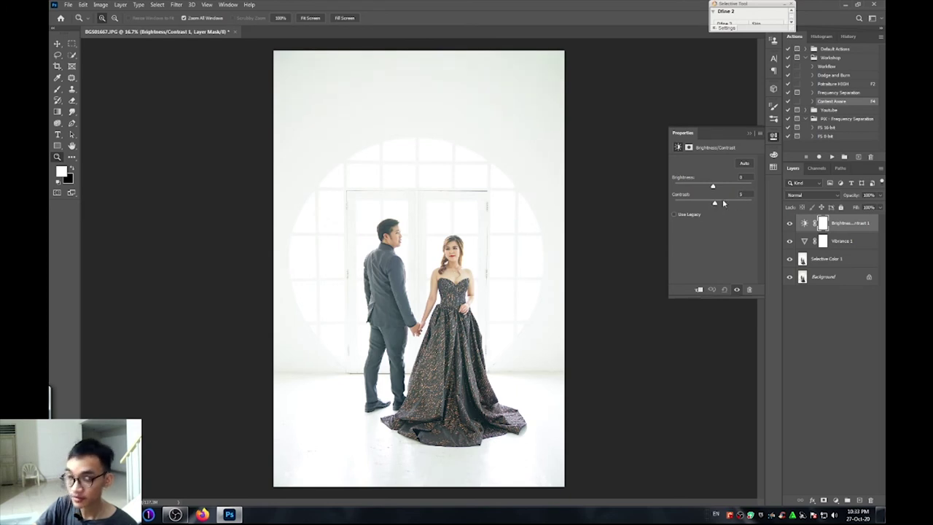
Add a Curves layer lifting the shadows, then select all four adjustment layers
click(836, 500)
click(830, 389)
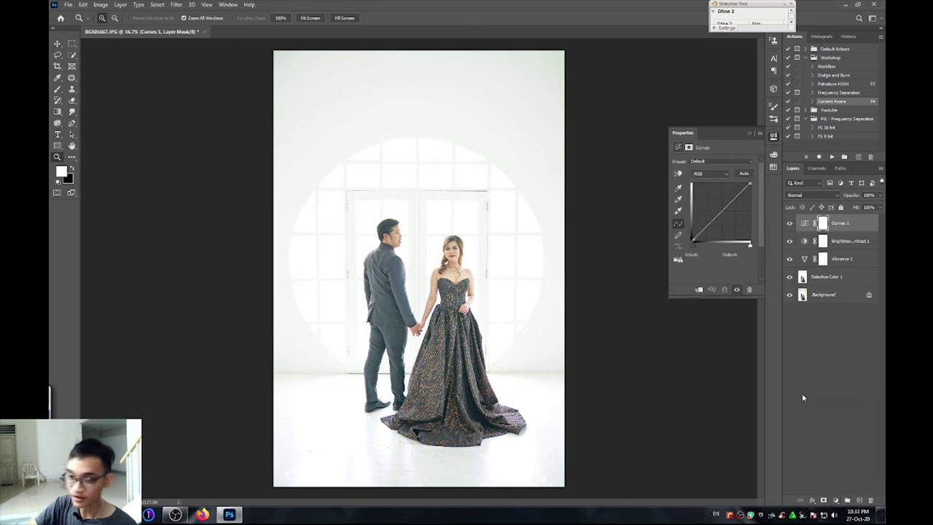
drag(692, 241, 698, 233)
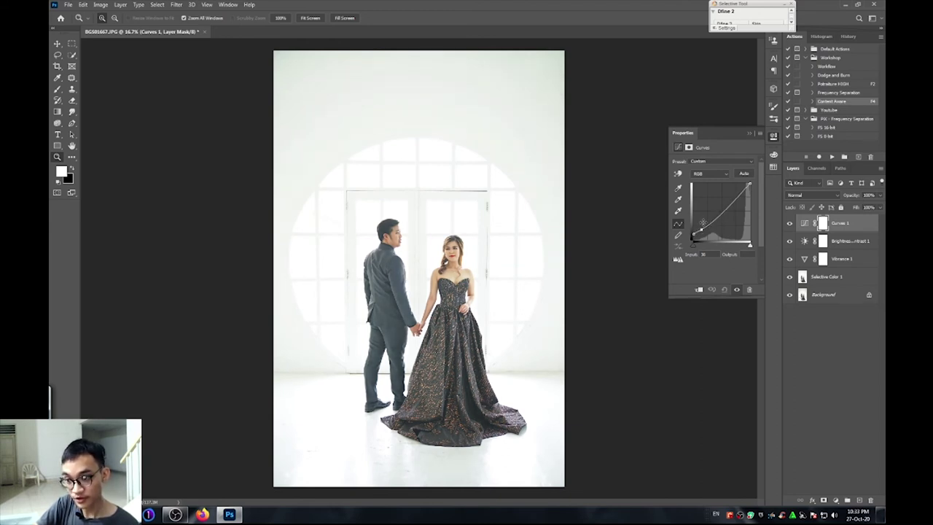
drag(700, 229, 698, 232)
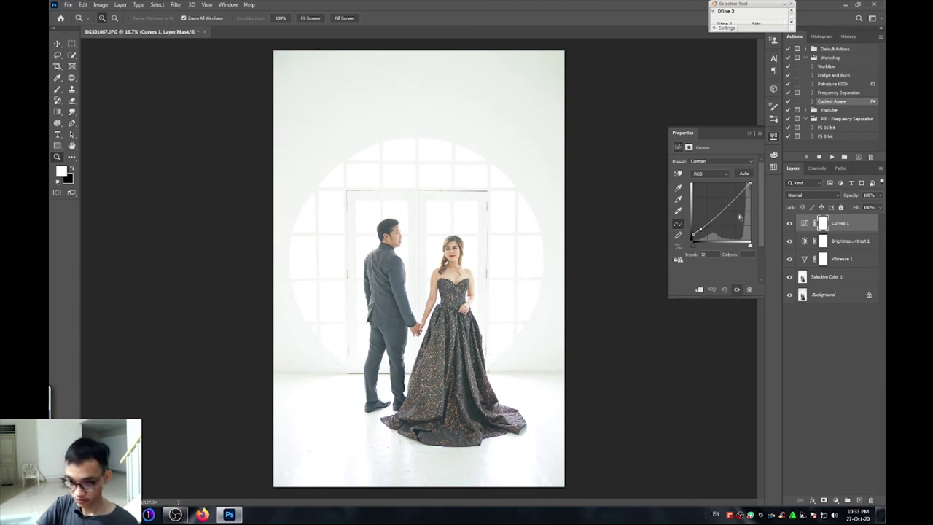
shift+click(827, 278)
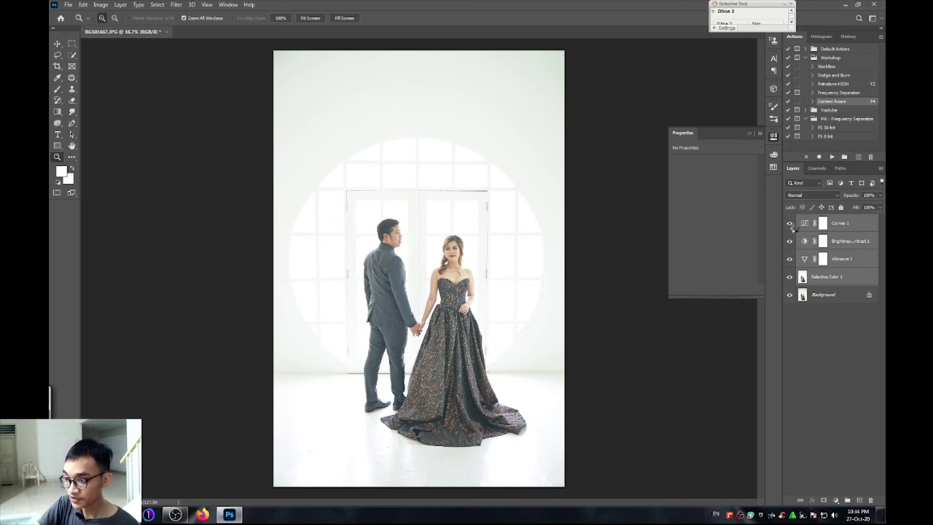
Merge the adjustment layers with Ctrl+E, close Properties, and toggle the merged layer to compare
key(ctrl+e)
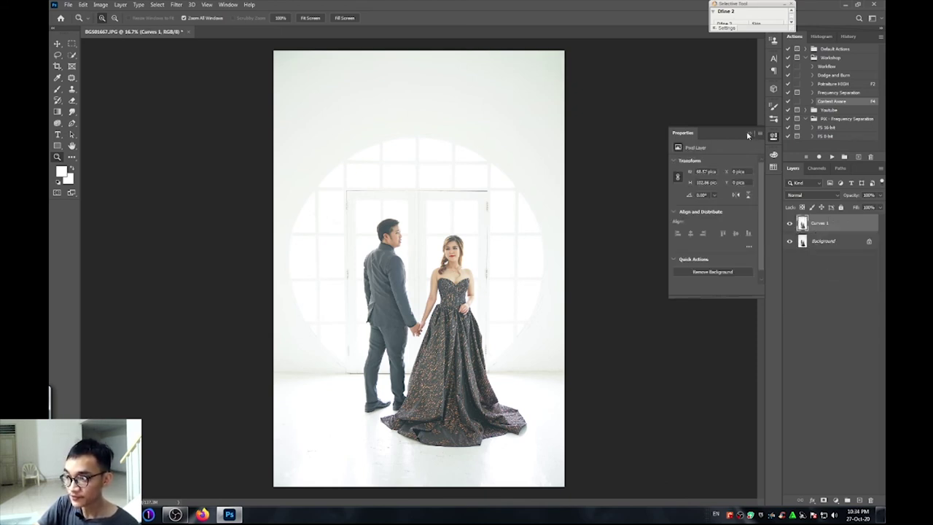
click(752, 134)
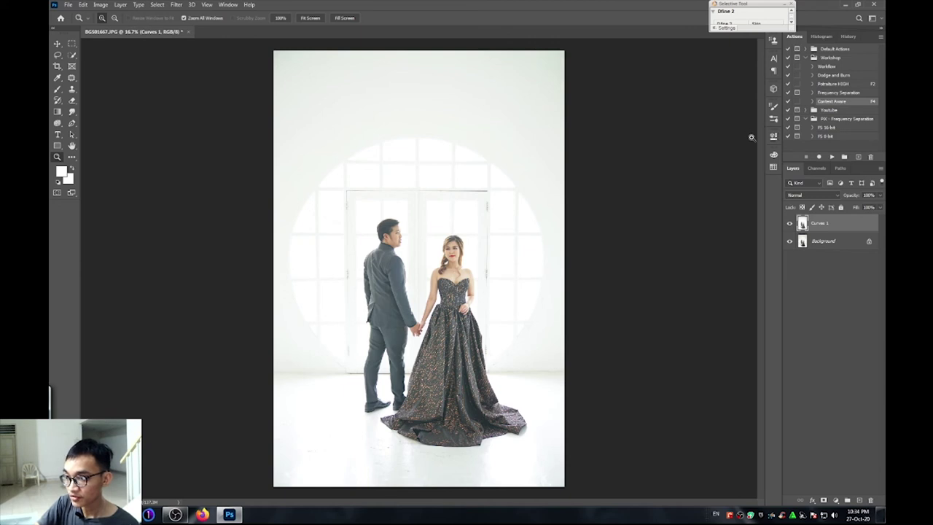
click(789, 224)
click(790, 224)
click(790, 224)
click(790, 224)
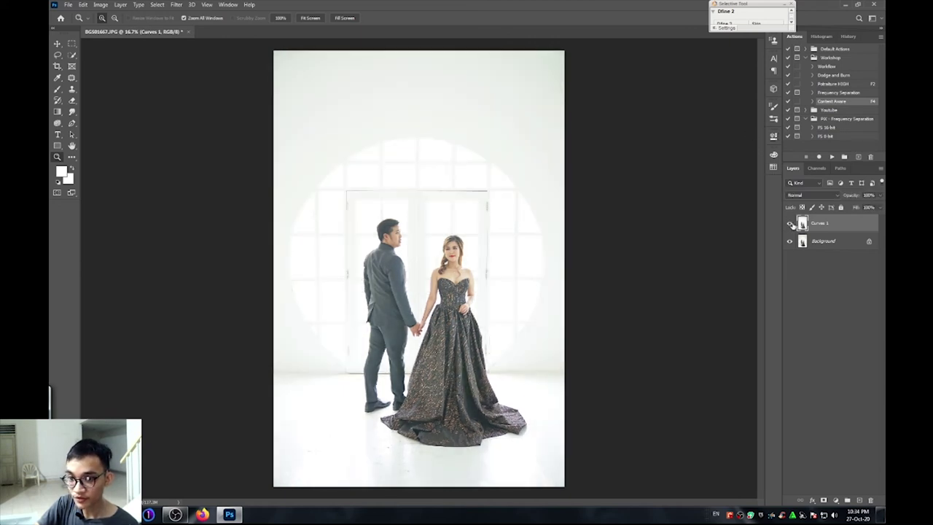
click(790, 225)
click(790, 224)
Zoom in around the bride and pick a command from the Filter menu
click(443, 242)
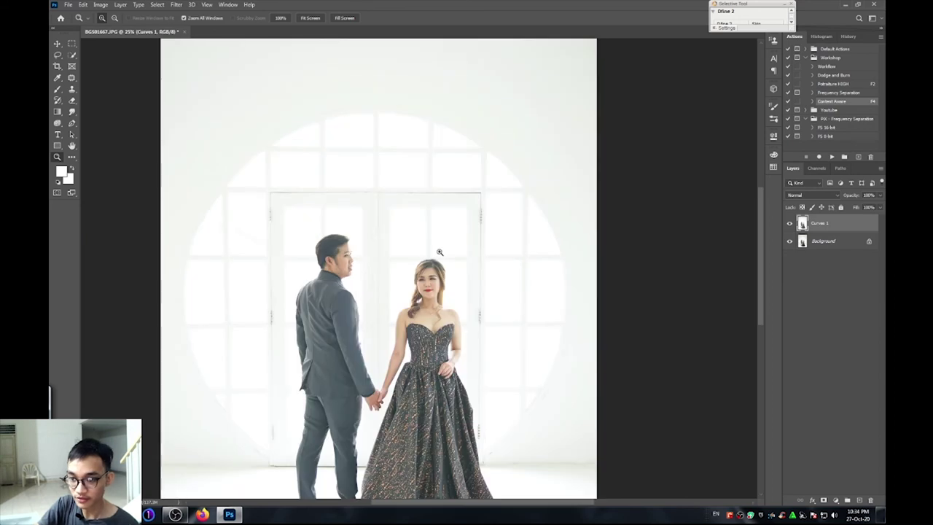
click(409, 290)
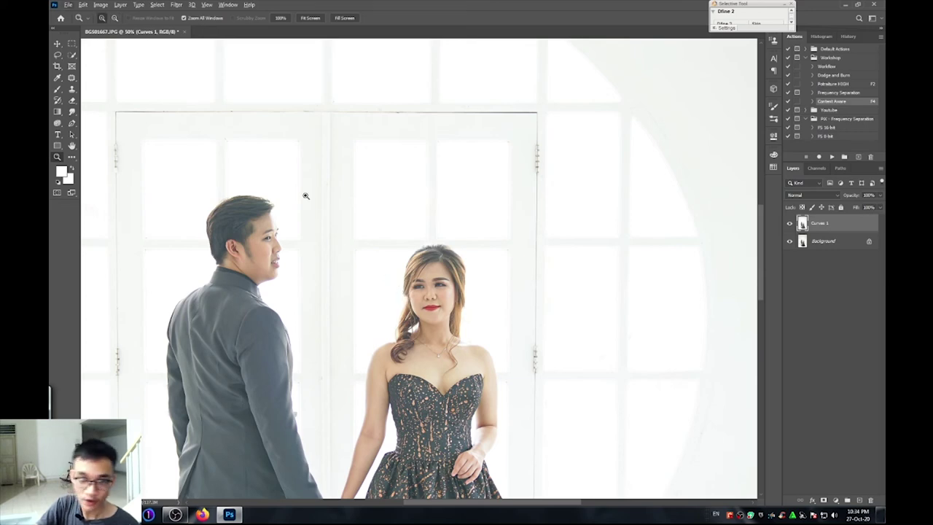
click(176, 4)
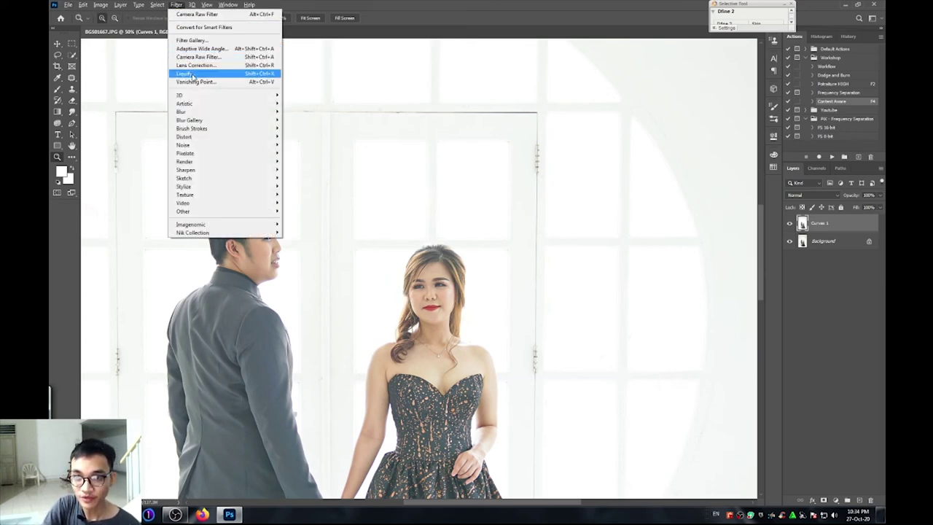
click(191, 76)
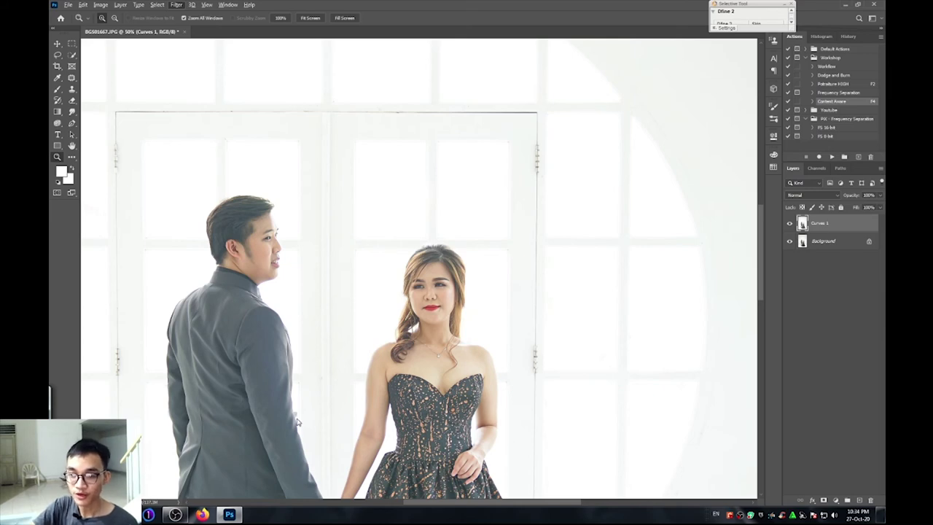
Open Liquify and push the bride's shoulder outline with a Forward Warp brush at size 150
key(ctrl+shift+x)
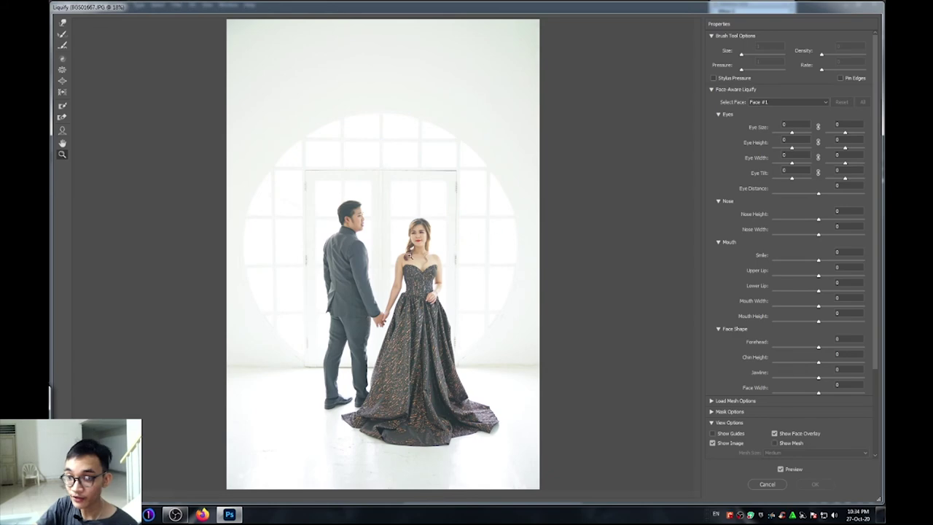
scroll(409, 255, up, 1)
scroll(412, 249, up, 1)
scroll(413, 260, up, 1)
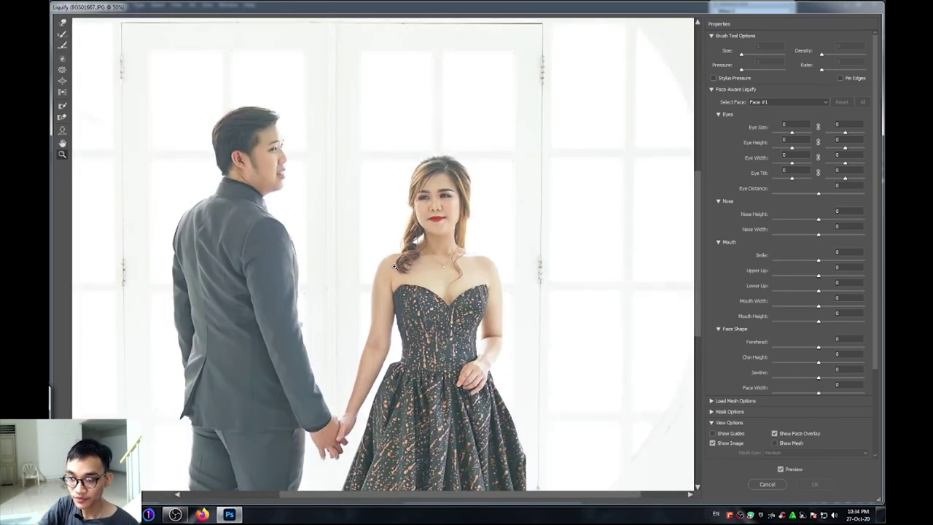
scroll(391, 271, up, 1)
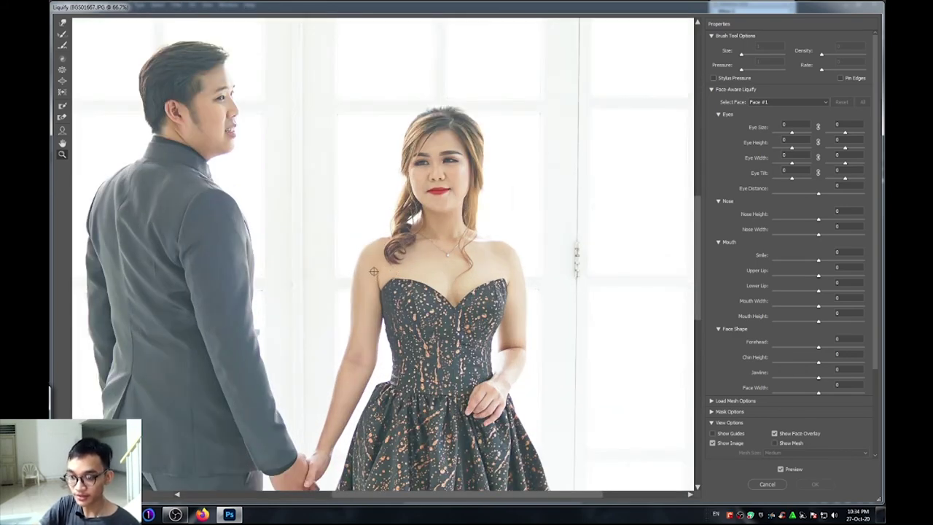
click(64, 23)
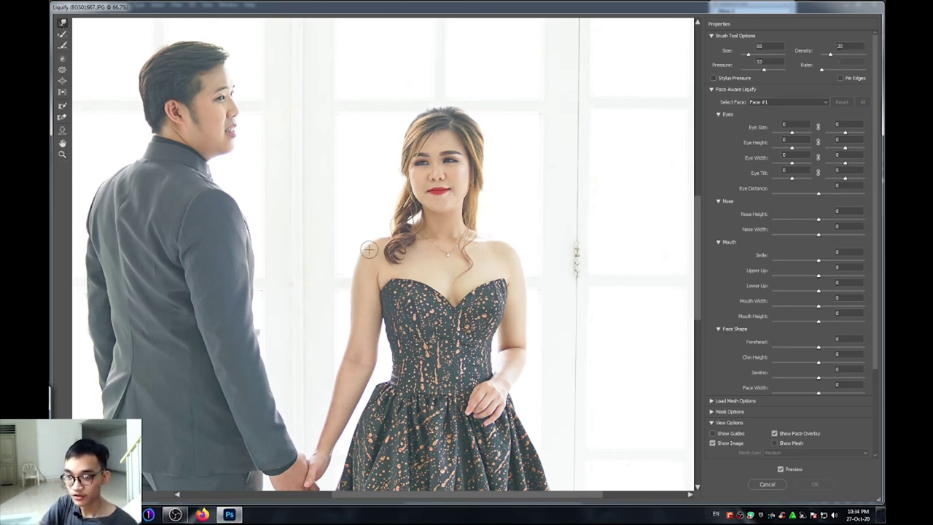
key(bracketright)
key(bracketright)
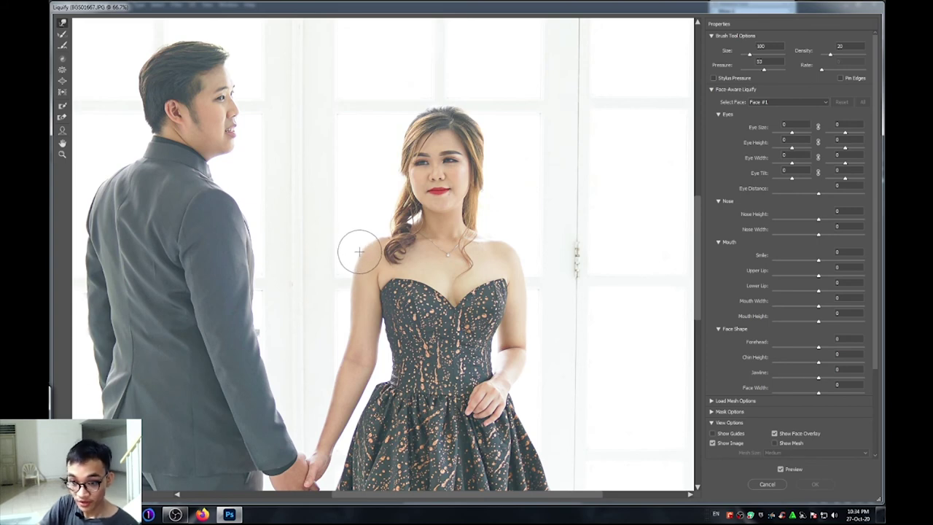
key(bracketright)
key(bracketright)
drag(360, 256, 364, 248)
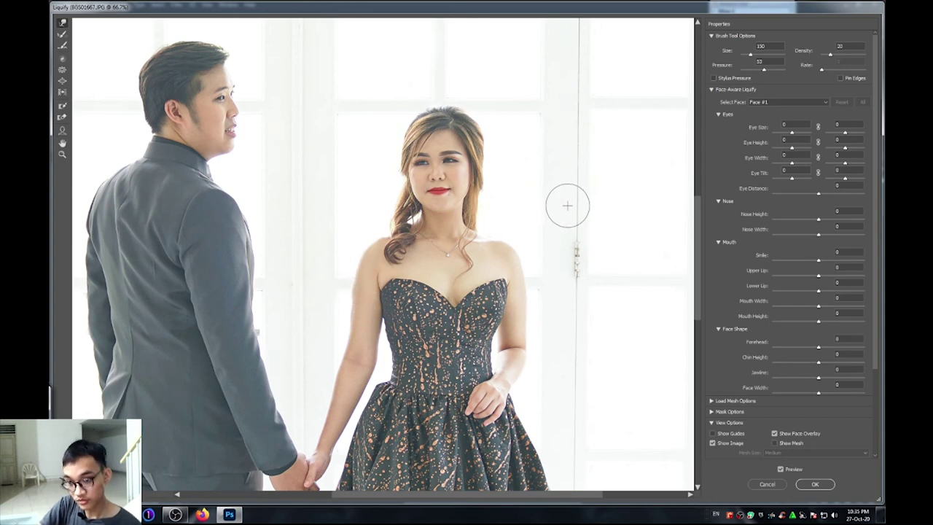
Adjust the warp brush size between 125 and 150 with the bracket keys
key(alt+space)
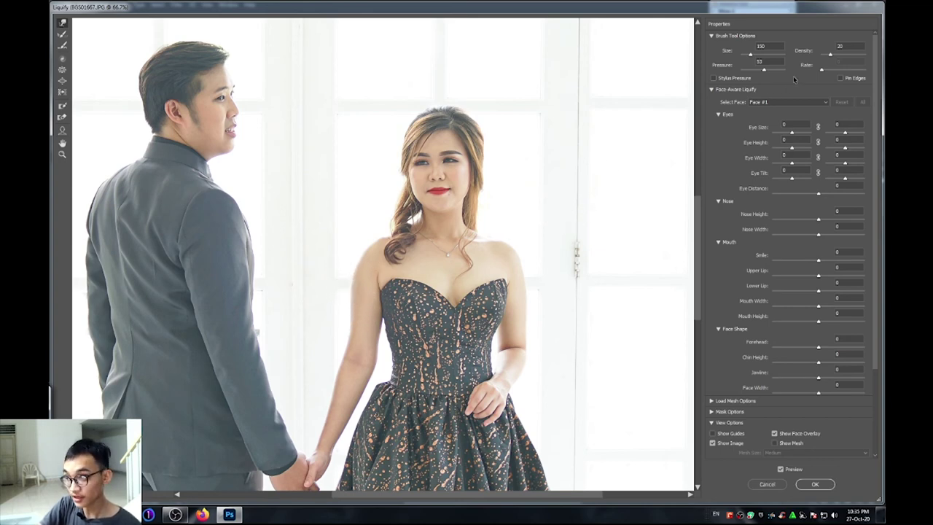
text(20)
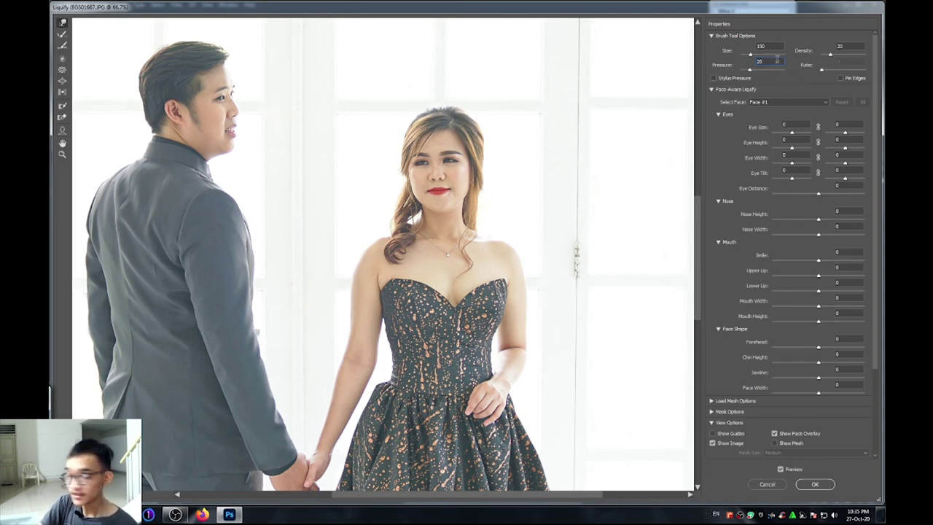
key(bracketright)
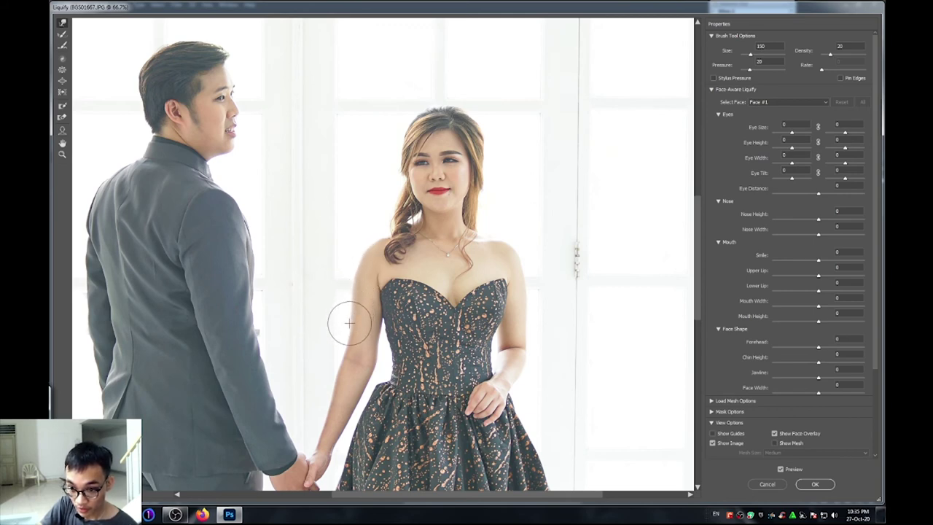
key(bracketleft)
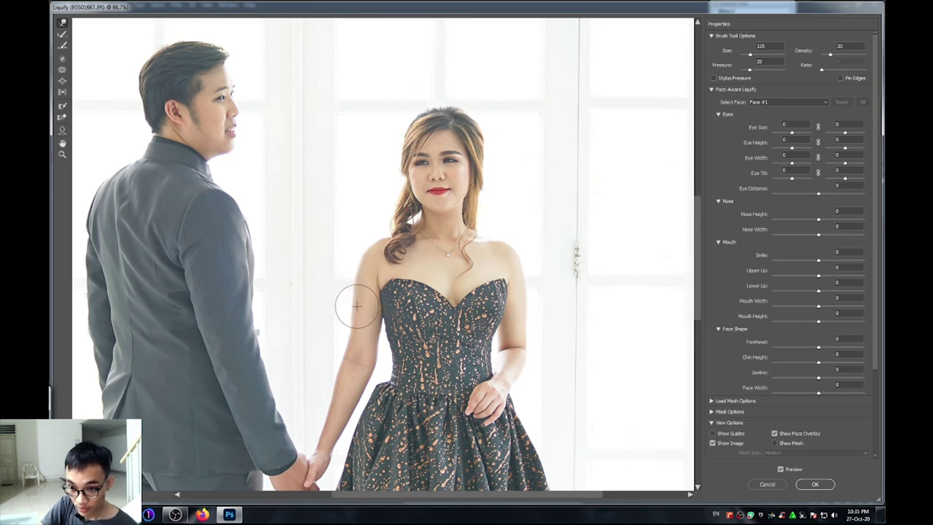
key(bracketright)
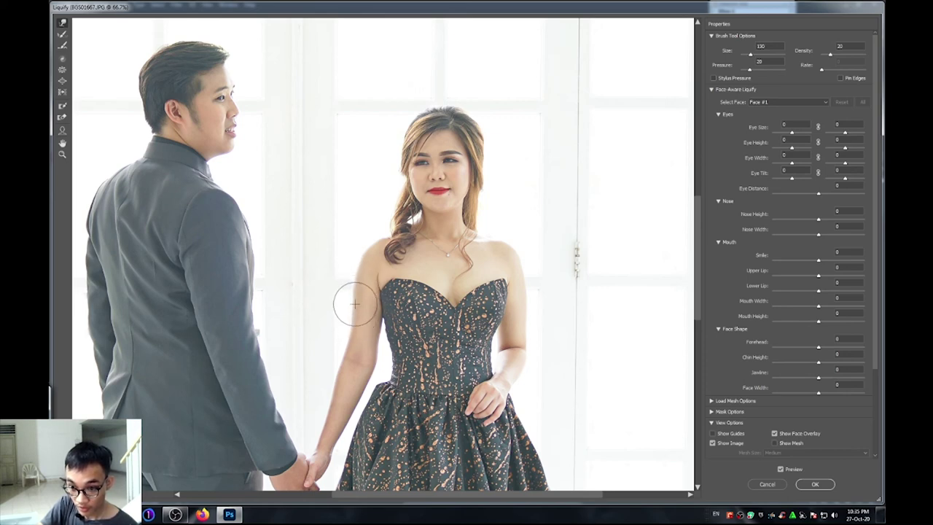
key(bracketright)
key(bracketright)
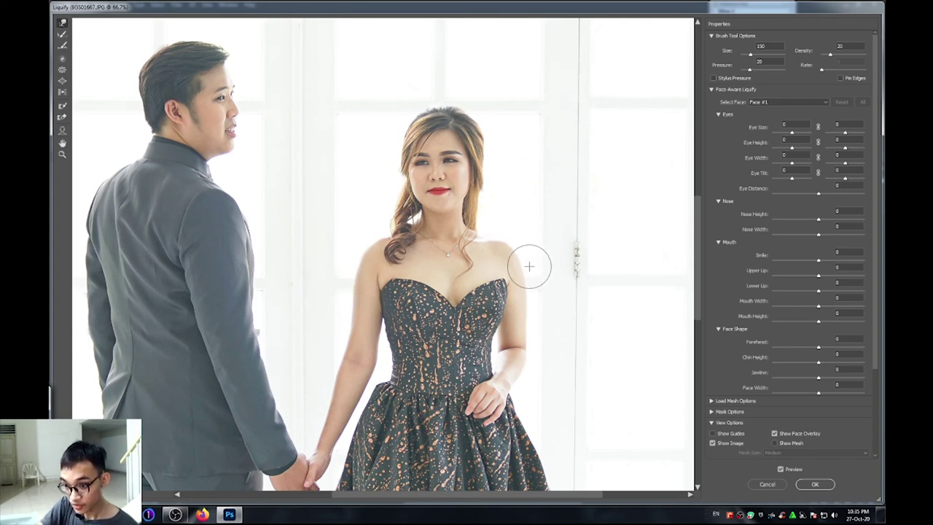
key(bracketleft)
key(bracketleft)
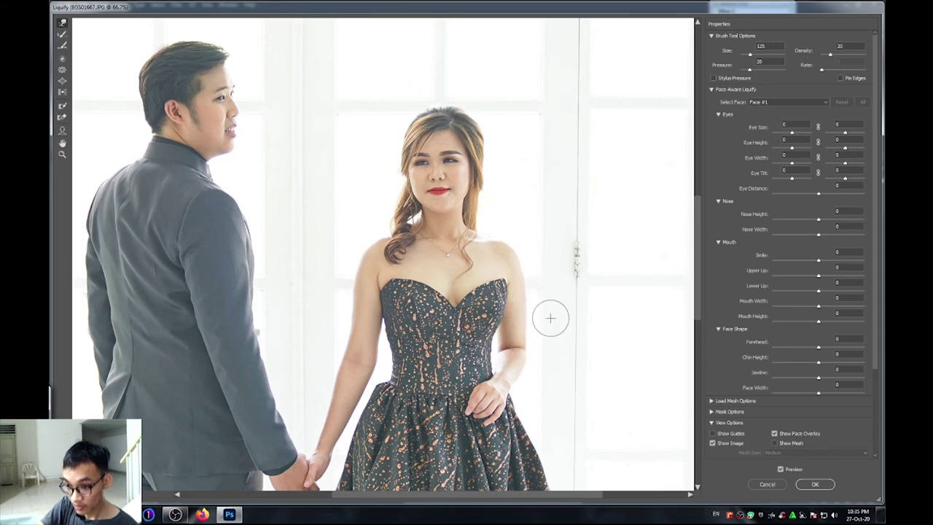
key(bracketright)
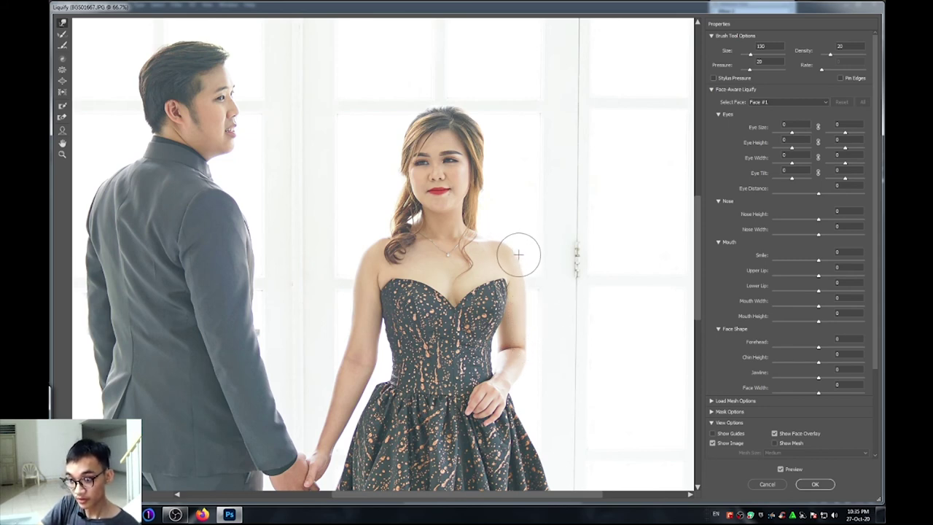
Toggle Preview repeatedly to compare the reshaped arm with the original
click(786, 469)
click(788, 470)
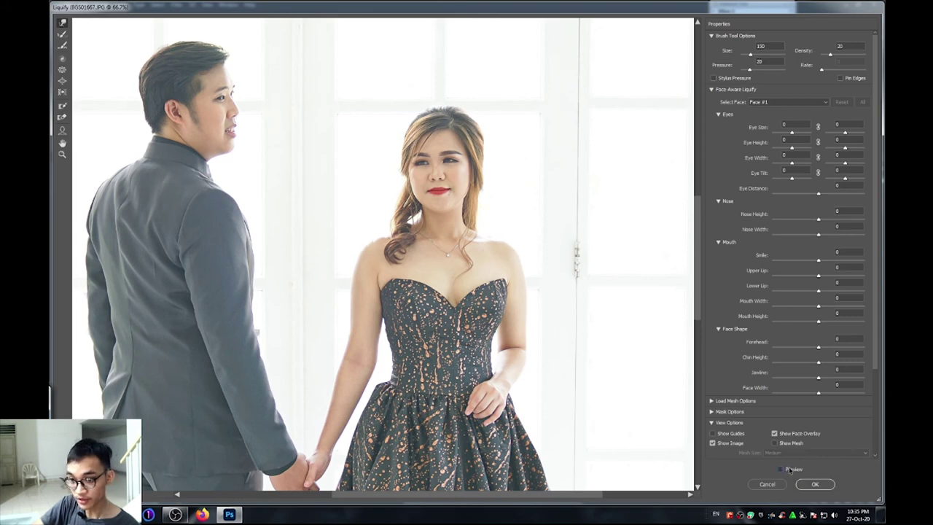
click(789, 471)
click(791, 471)
click(791, 472)
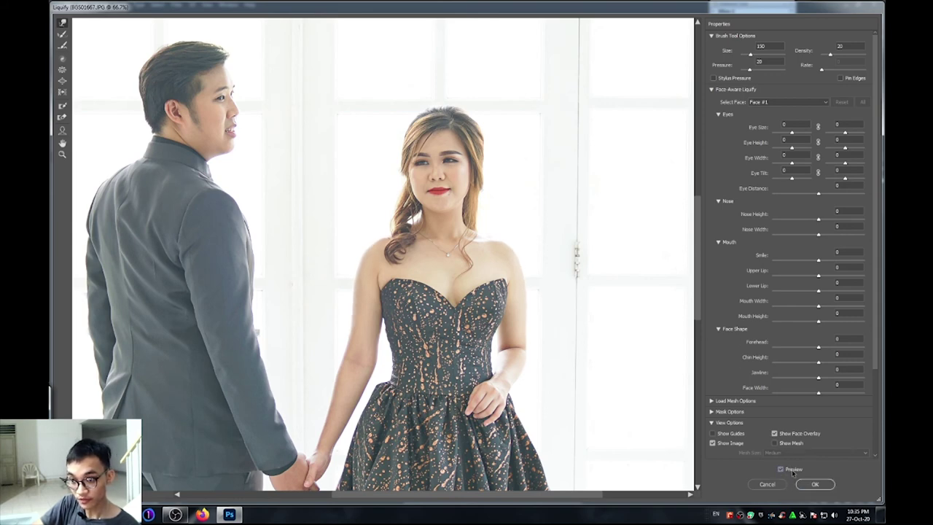
click(791, 471)
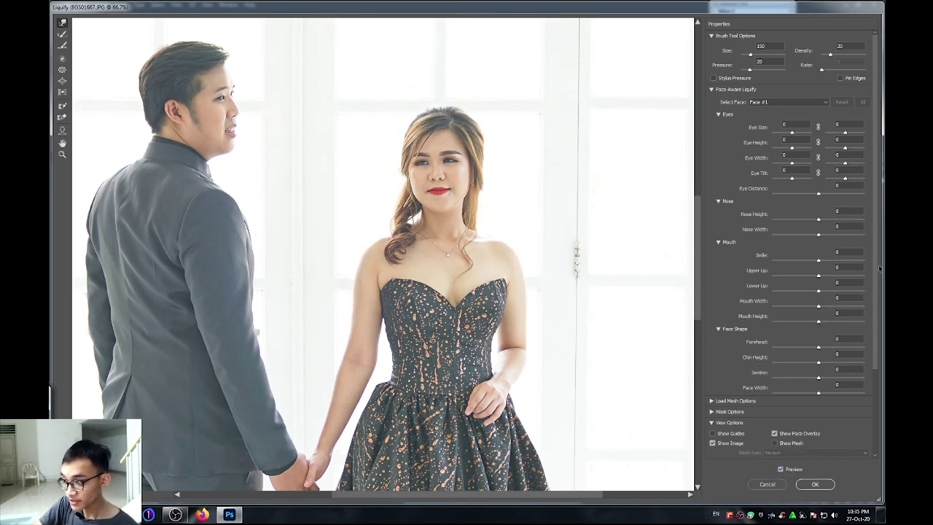
scroll(842, 313, down, 2)
Narrow the bride's face to Face Width -50 and compare it with the original using Preview
scroll(838, 315, down, 2)
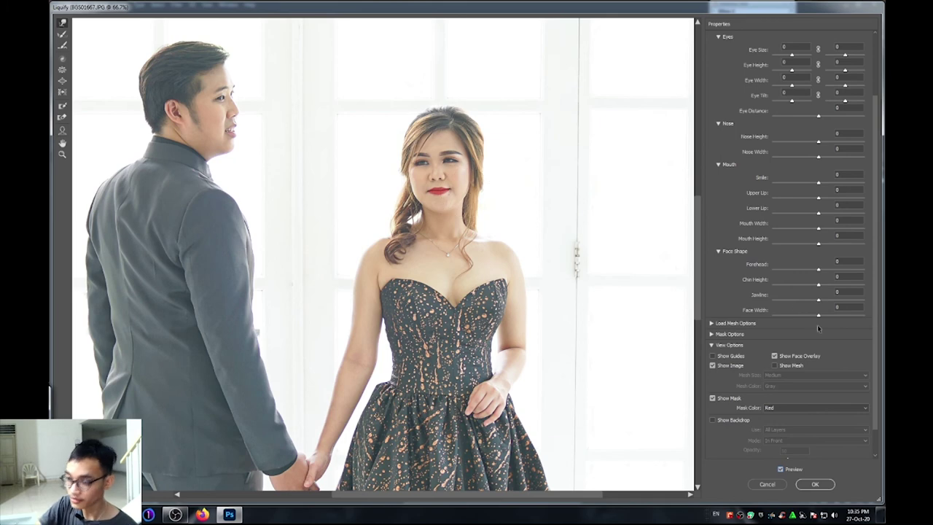
click(818, 317)
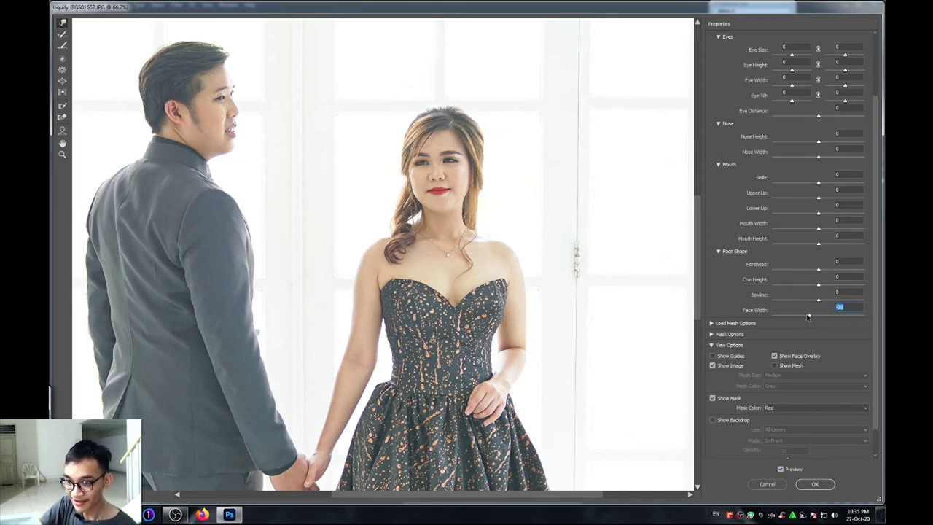
drag(807, 316, 776, 318)
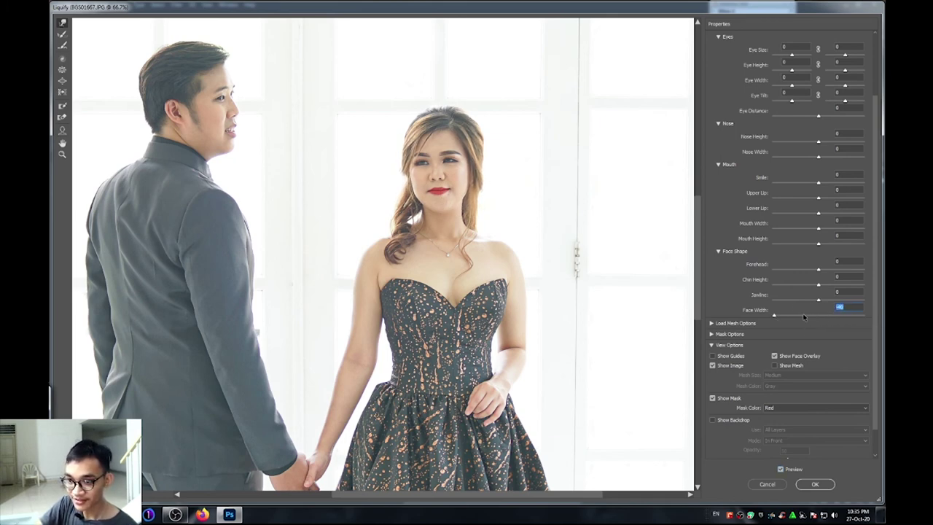
click(804, 316)
click(814, 319)
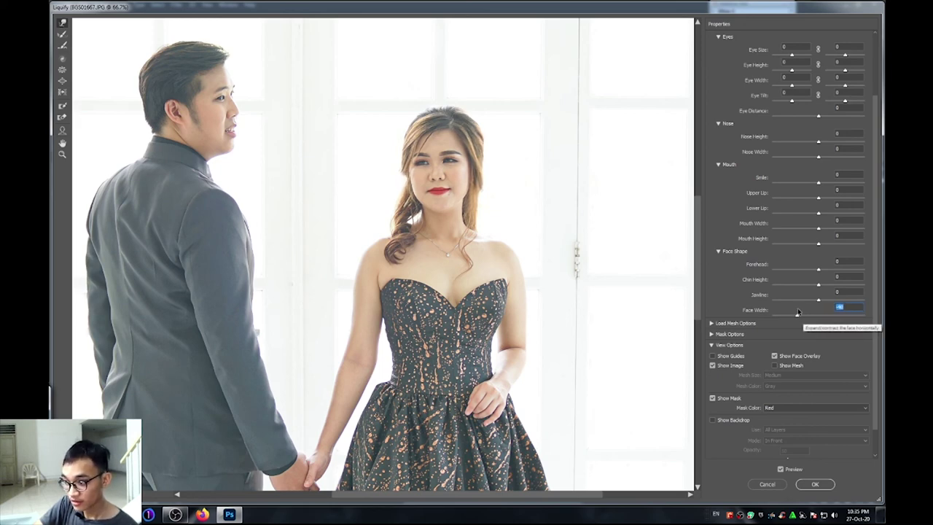
click(787, 470)
click(788, 470)
click(788, 470)
click(787, 467)
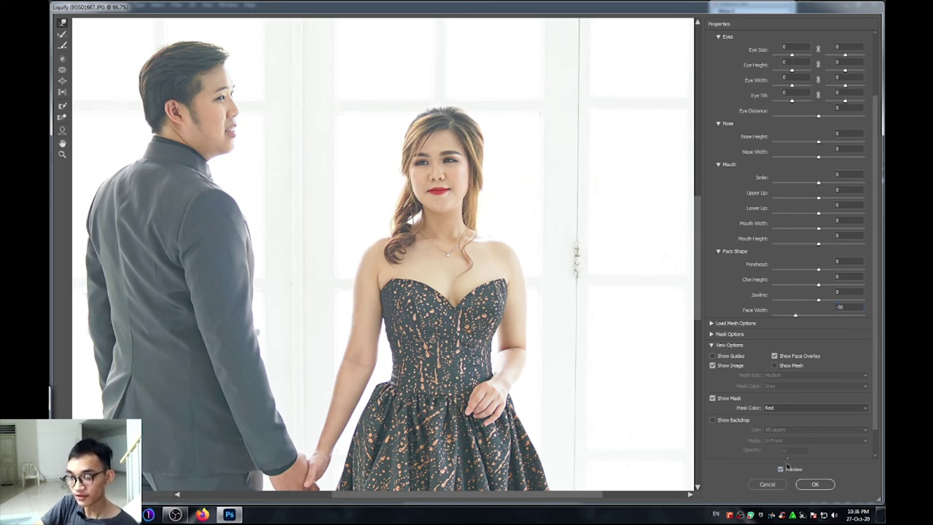
Set Jawline to -14, then zoom out to the full photo and in on the dress edge
click(817, 299)
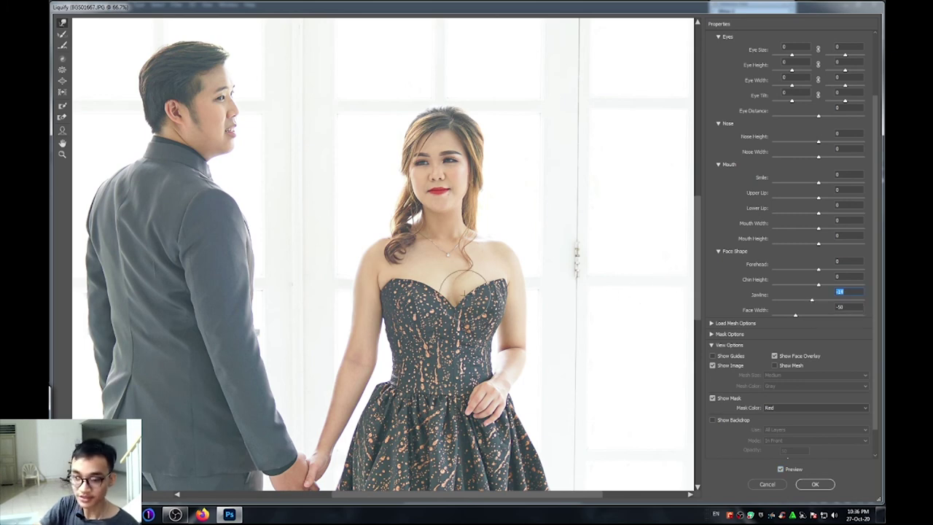
alt+click(478, 313)
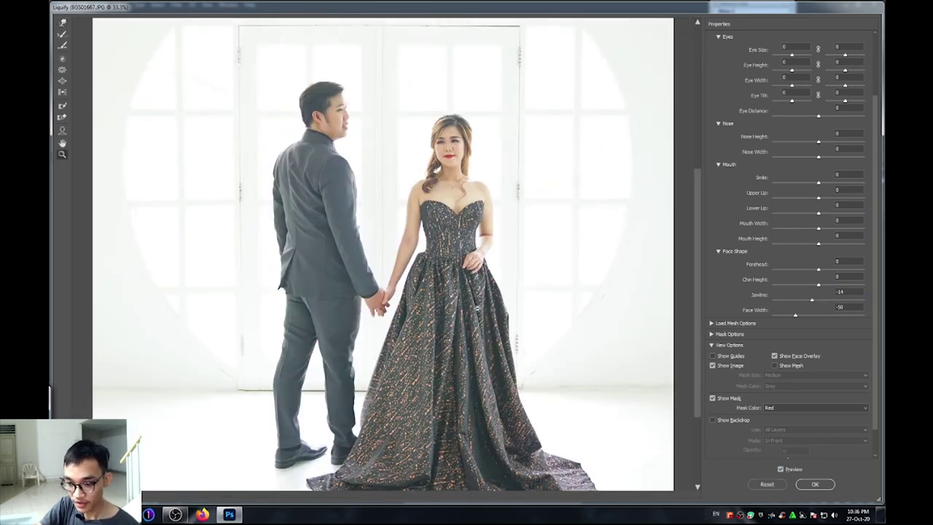
alt+click(478, 309)
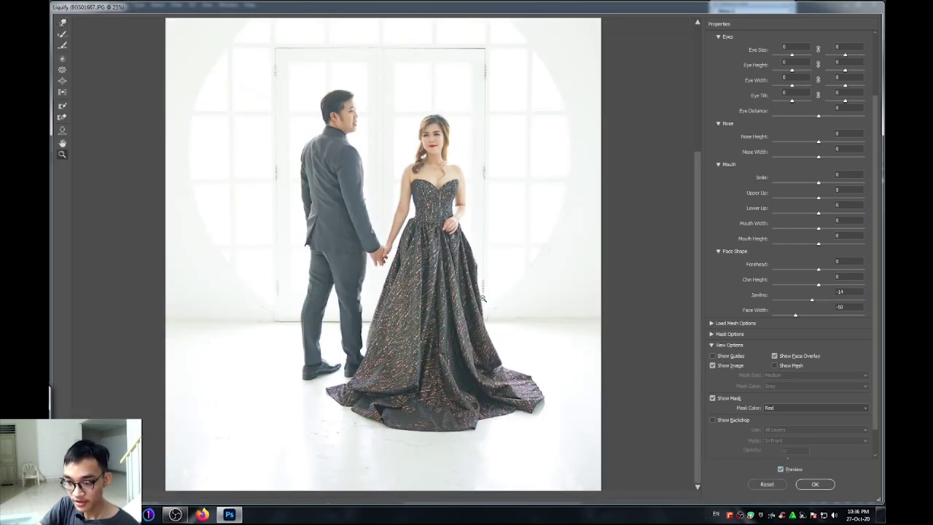
click(461, 258)
alt+click(483, 261)
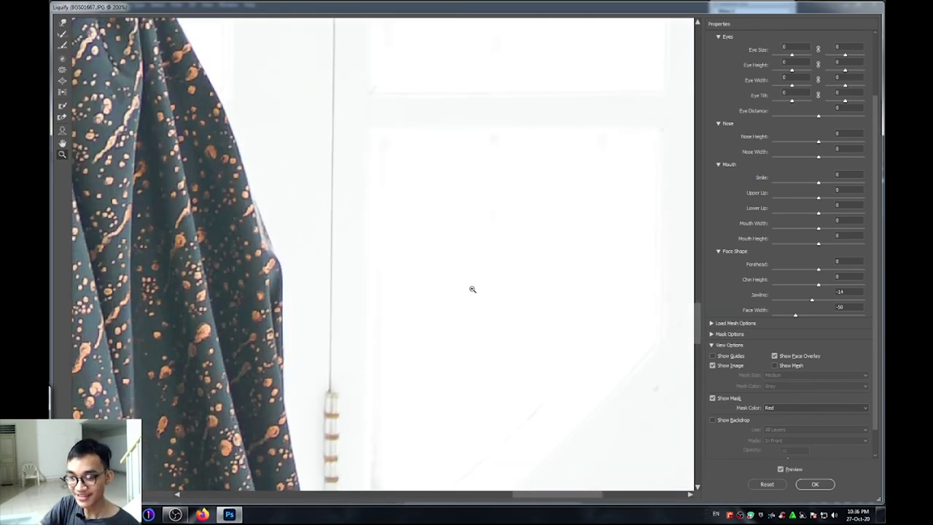
Zoom to 100% on the skirt and nudge the skirt and waist edges inward with Forward Warp
alt+click(472, 289)
alt+click(470, 295)
click(325, 201)
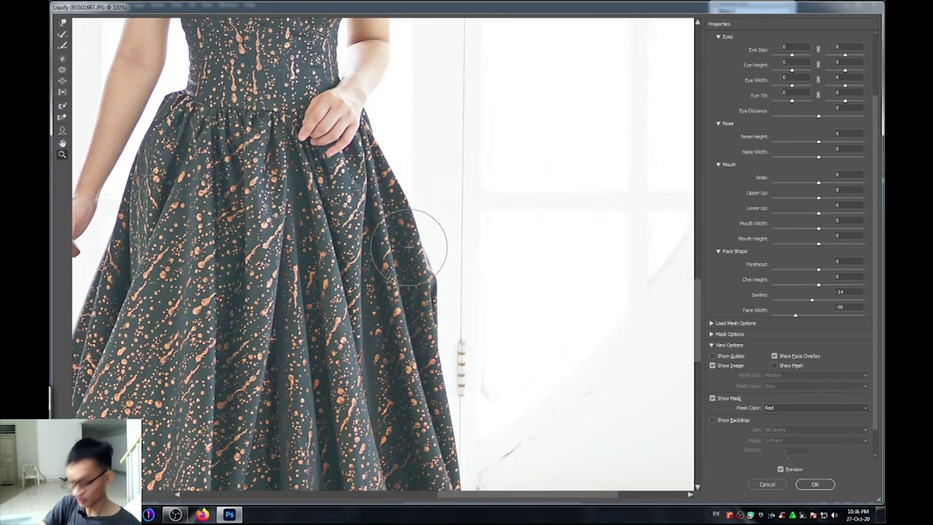
key(w)
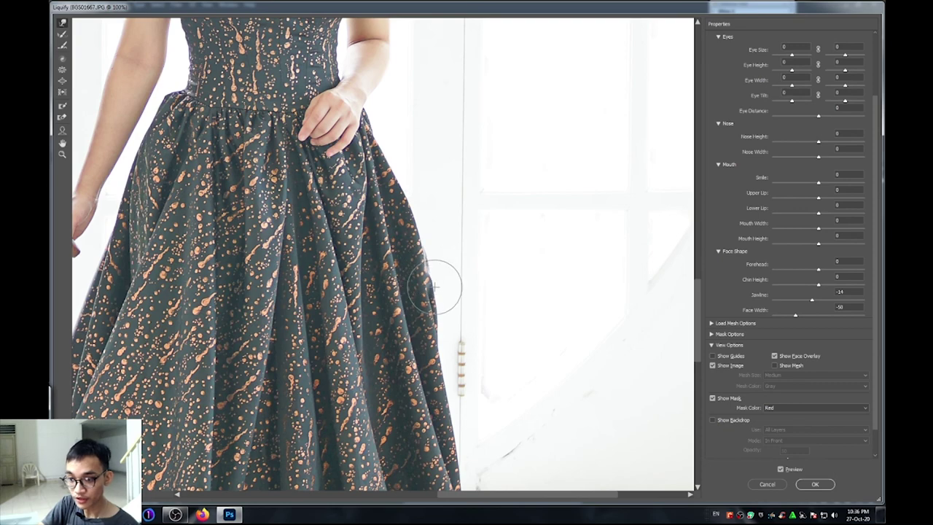
scroll(452, 364, left, 5)
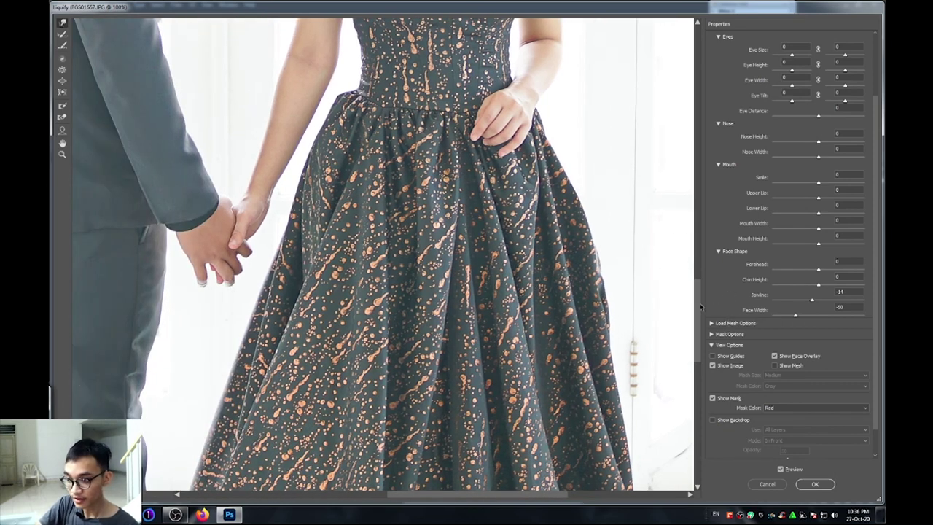
scroll(437, 306, up, 2)
scroll(437, 306, up, 4)
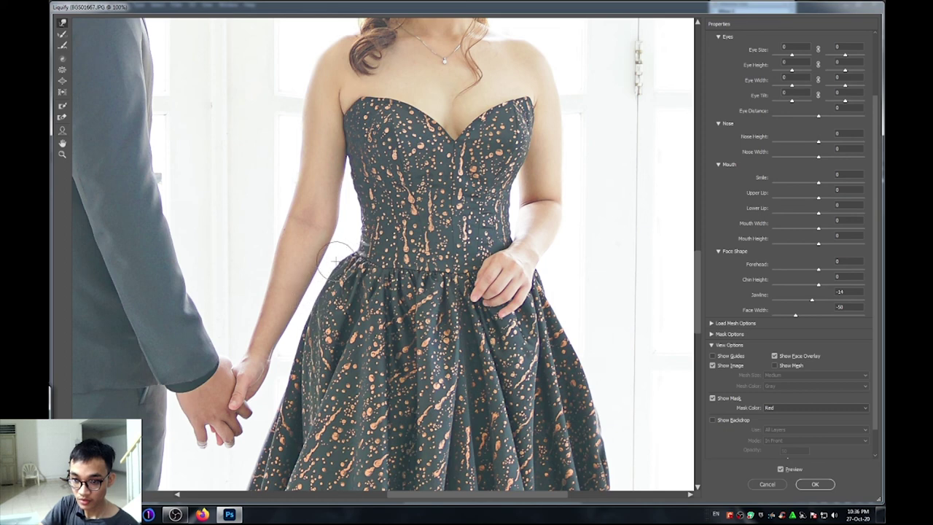
Toggle Preview to compare the reshaped dress with the original
click(787, 470)
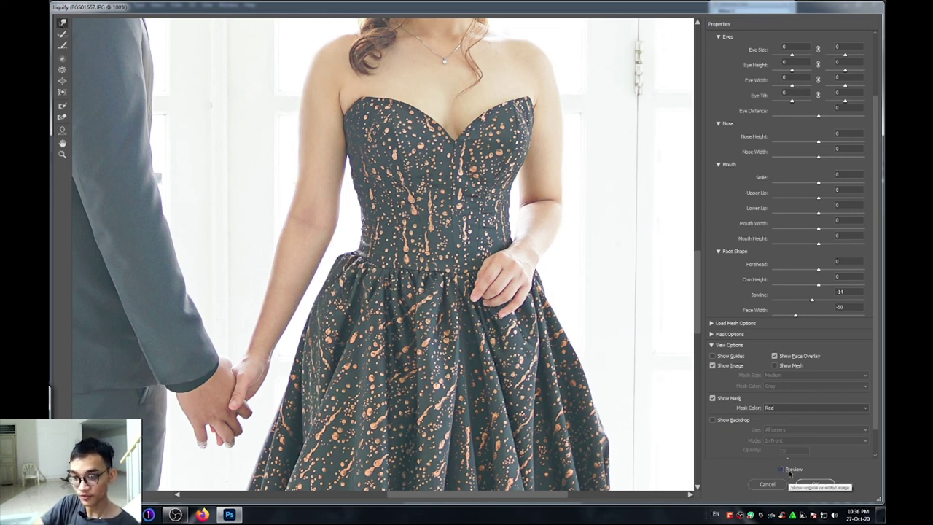
click(787, 470)
click(787, 469)
click(787, 470)
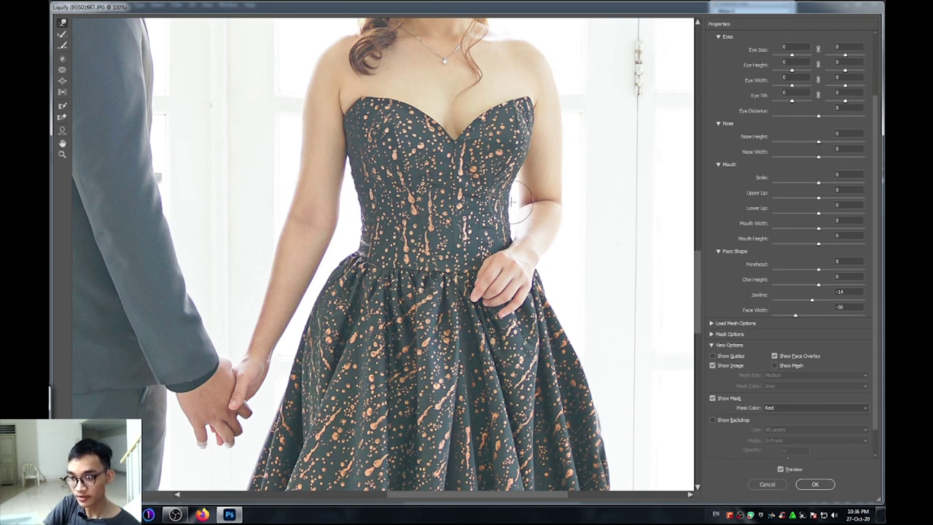
Zoom out to the whole photo, compare it with the original, and apply the Liquify changes
key(ctrl+minus)
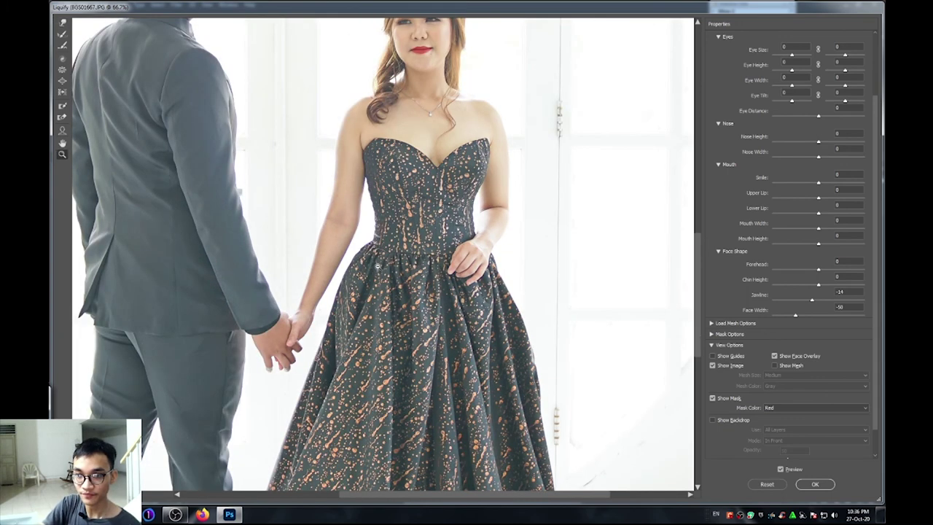
key(ctrl+minus)
key(ctrl+minus)
key(ctrl+minus)
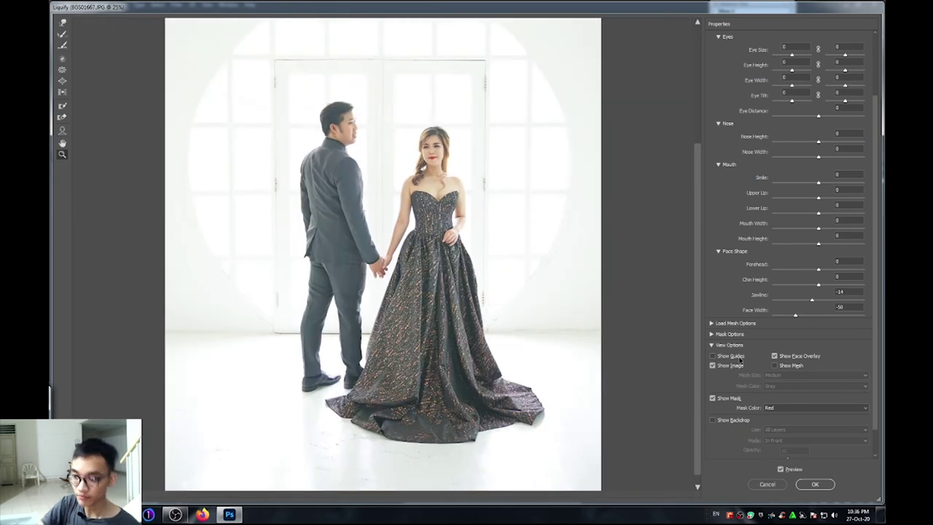
click(786, 467)
click(791, 473)
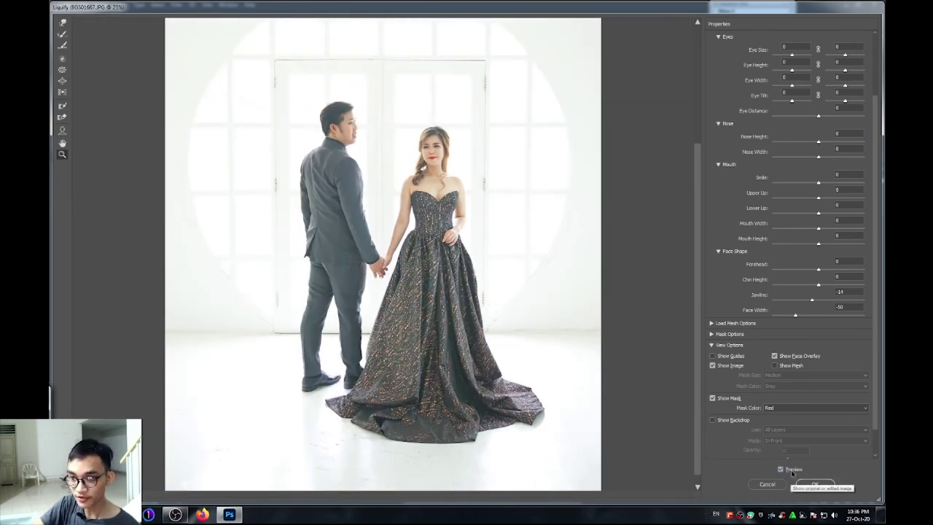
click(793, 474)
click(794, 472)
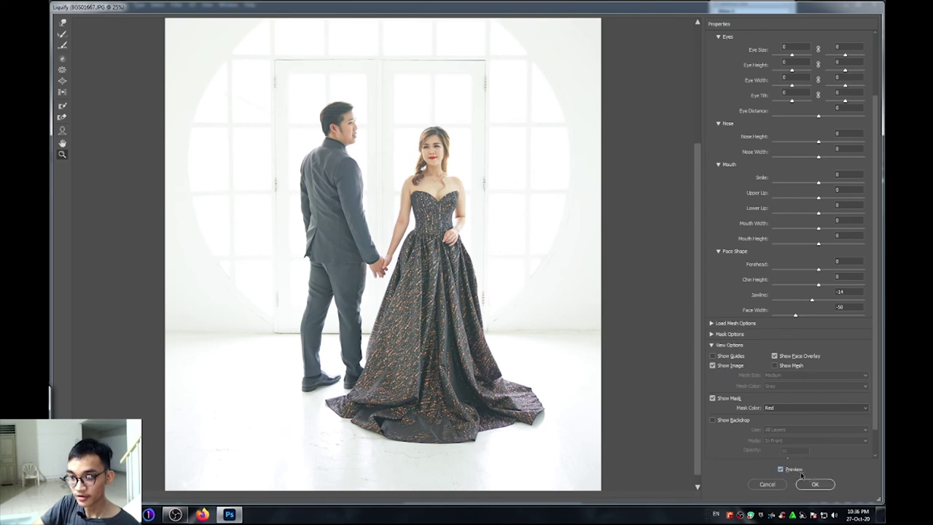
click(808, 484)
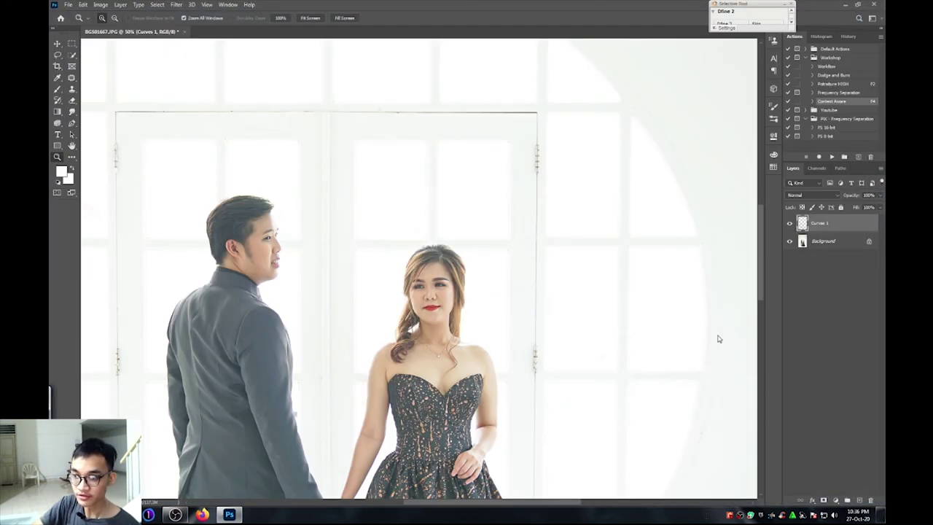
Toggle the Curves 1 layer's visibility to compare the photo with and without the grade
click(790, 223)
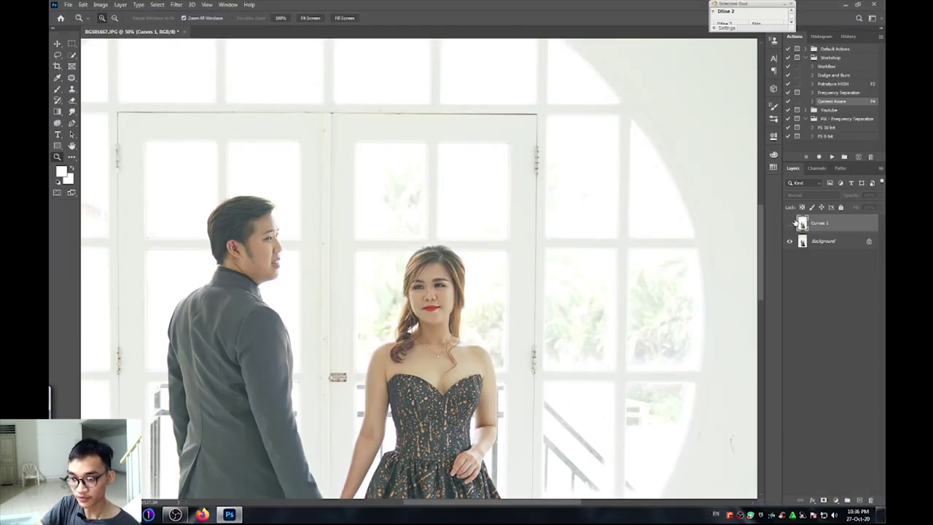
click(789, 223)
alt+click(529, 271)
alt+click(478, 273)
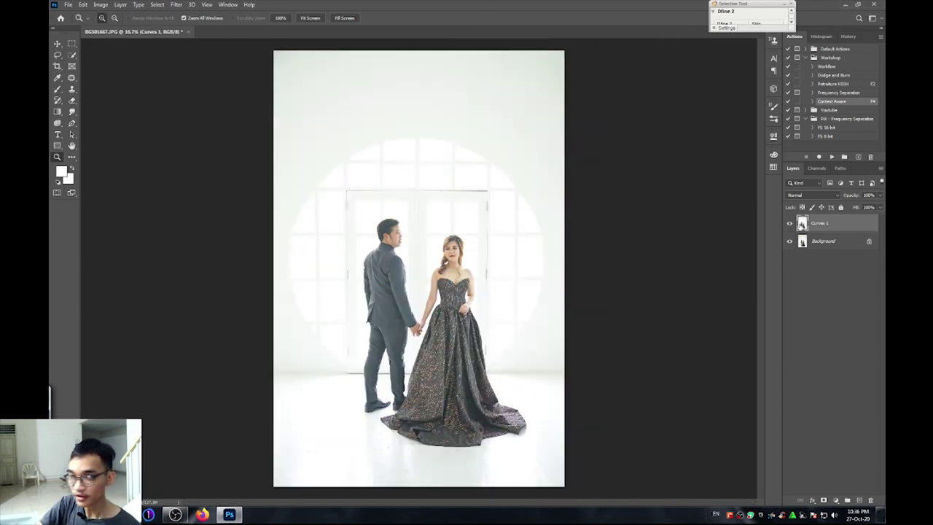
click(789, 223)
click(789, 223)
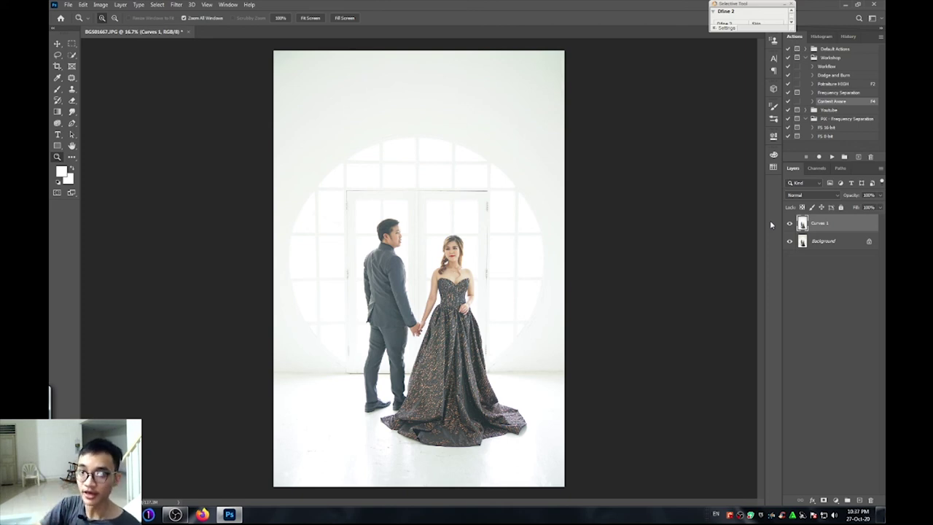
Zoom out and back in on the whole photo, then start a 4:5 crop
alt+click(477, 251)
click(456, 239)
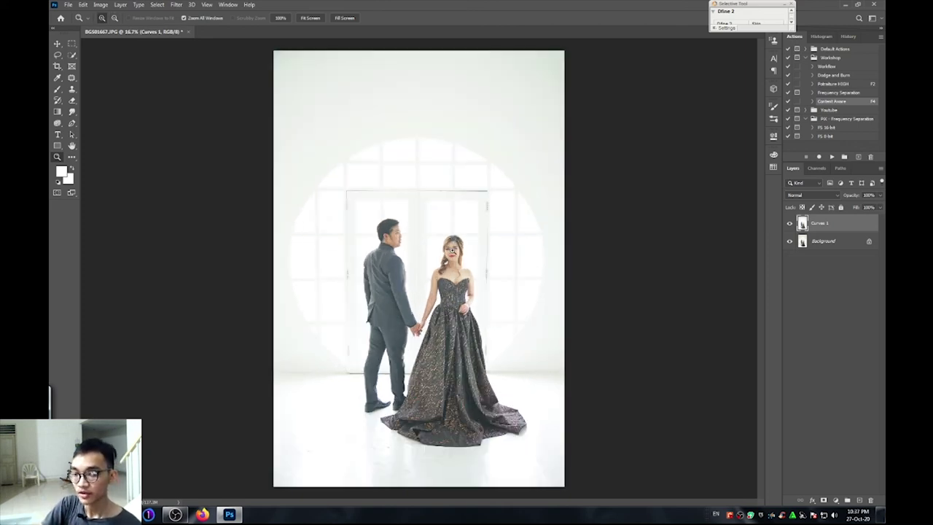
key(c)
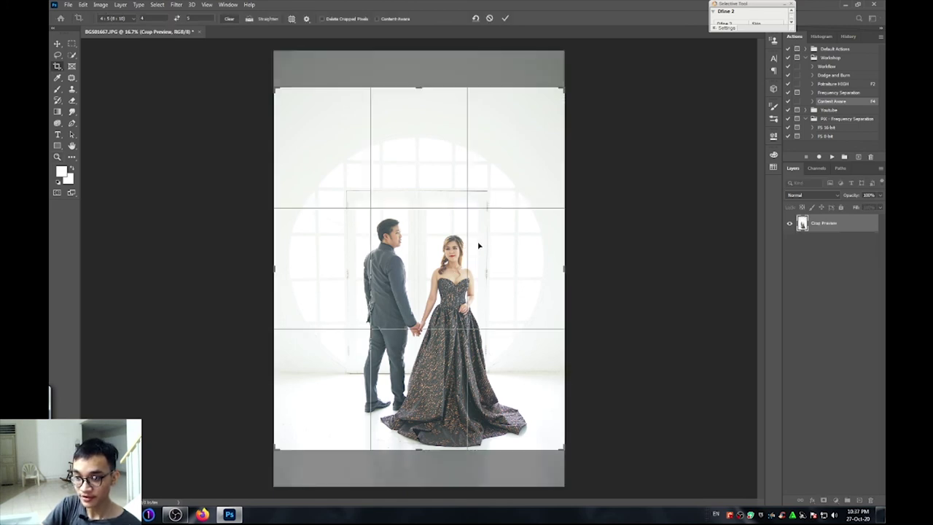
Keep the 4:5 (8:10) crop ratio, position the couple within the frame, and commit the crop
click(114, 21)
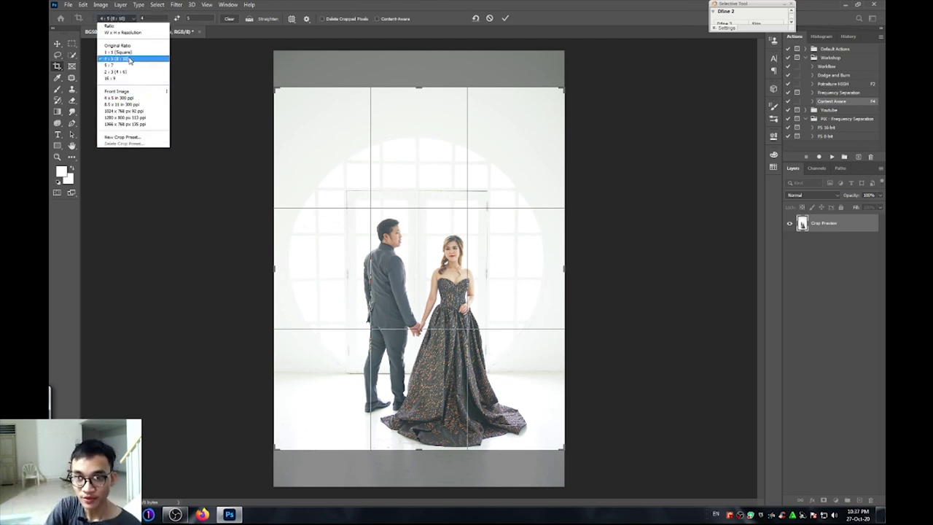
click(128, 59)
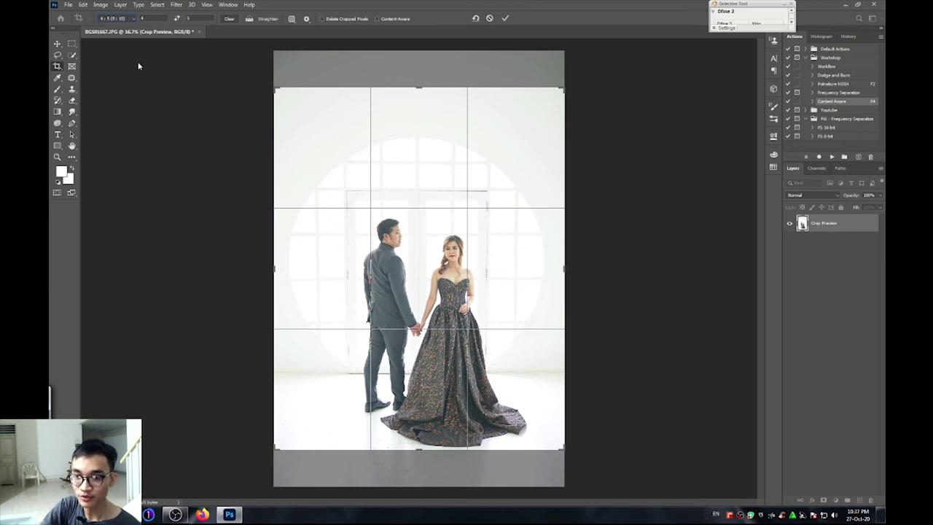
drag(501, 258, 502, 255)
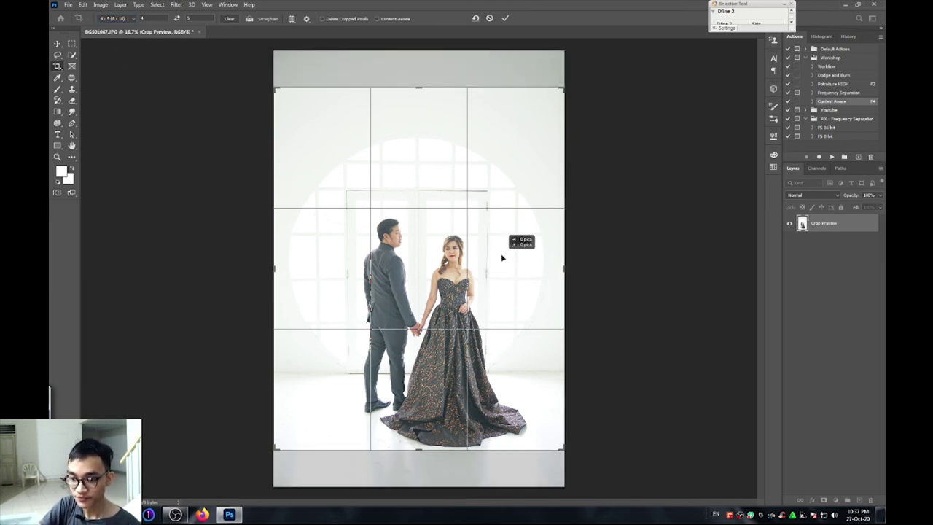
drag(503, 254, 500, 257)
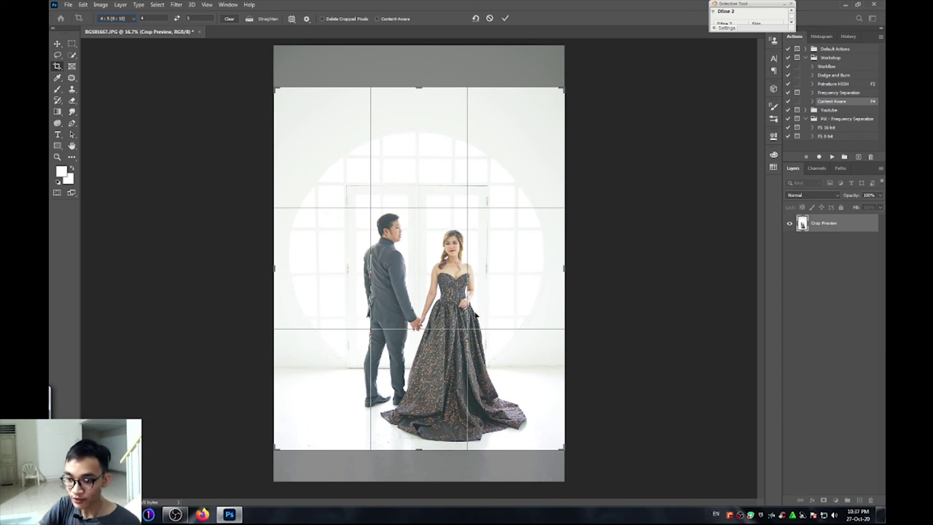
drag(495, 267, 496, 300)
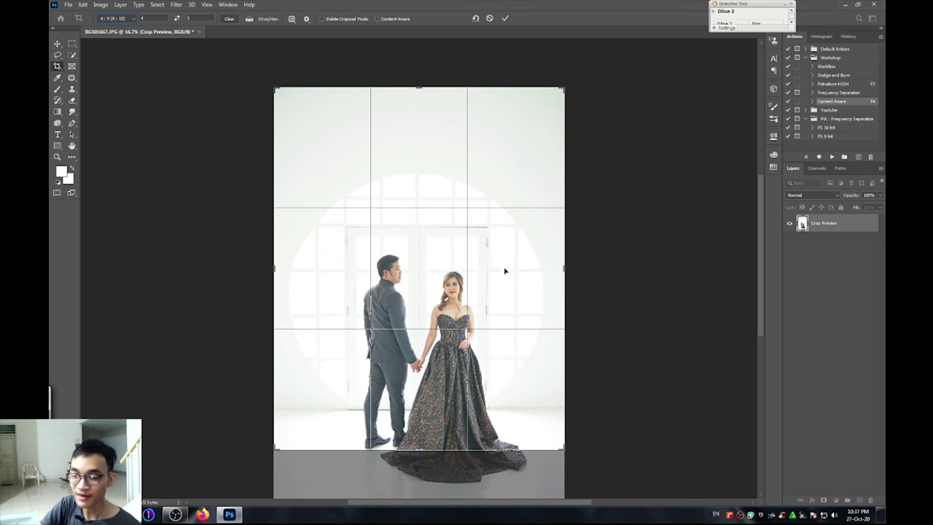
drag(503, 273, 500, 245)
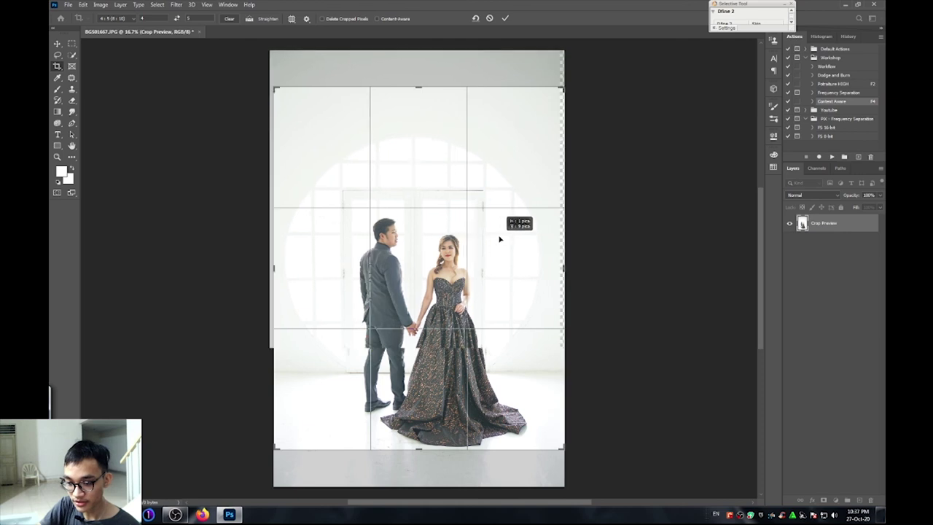
drag(500, 267, 500, 266)
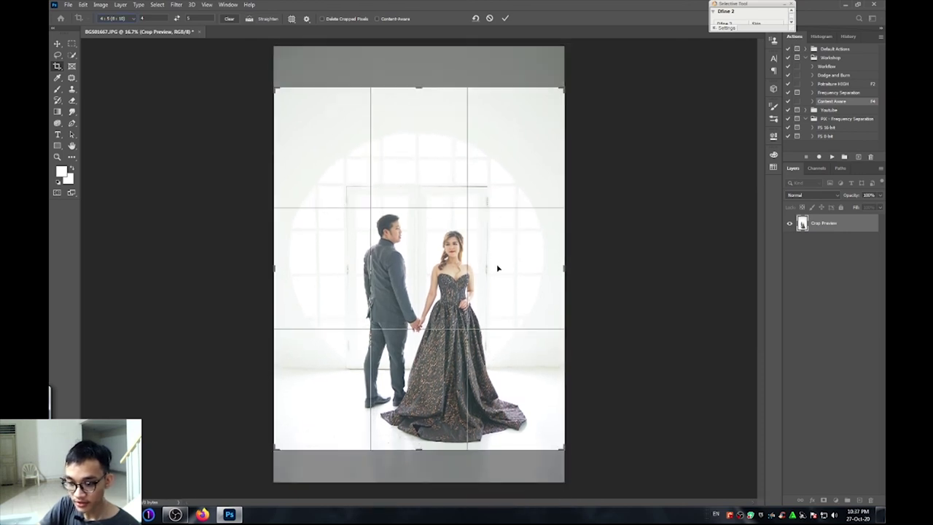
click(507, 21)
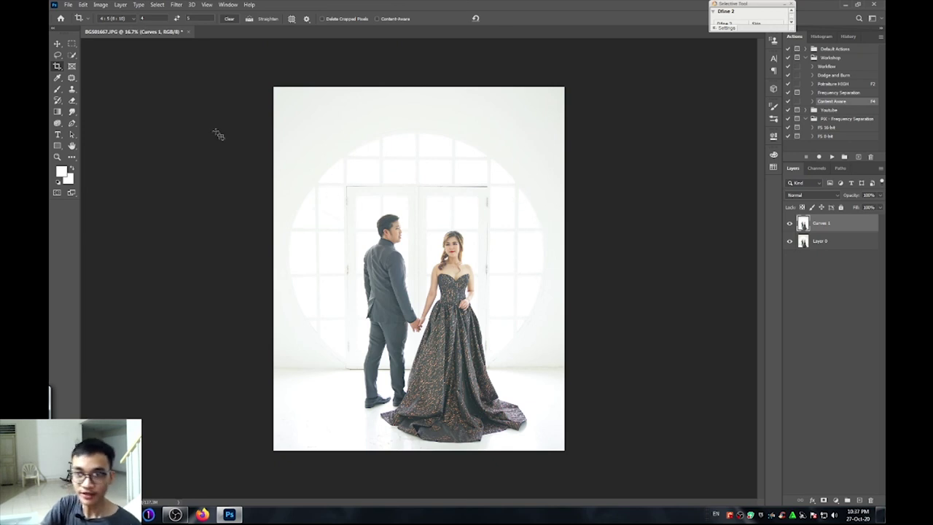
Save the photo to the Desktop as a JPEG, appending 1 to the name BGS016671
click(71, 4)
click(91, 111)
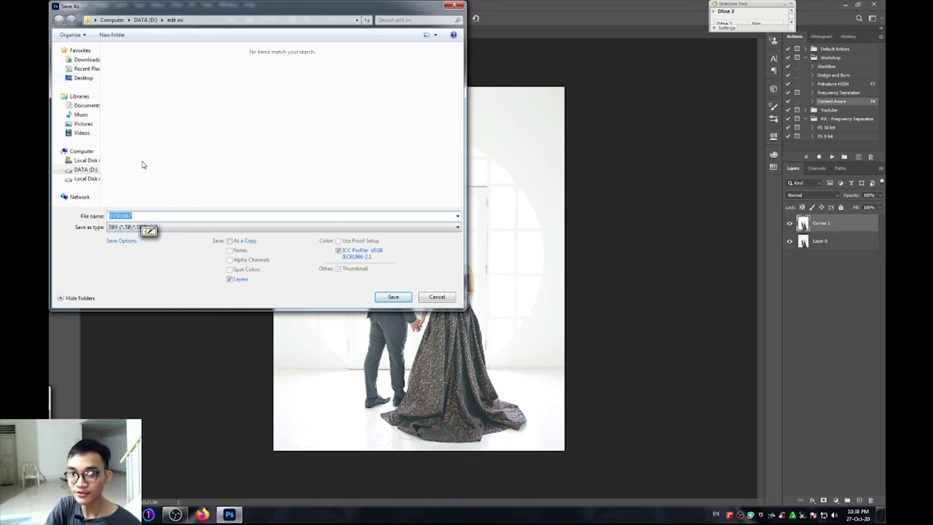
click(86, 78)
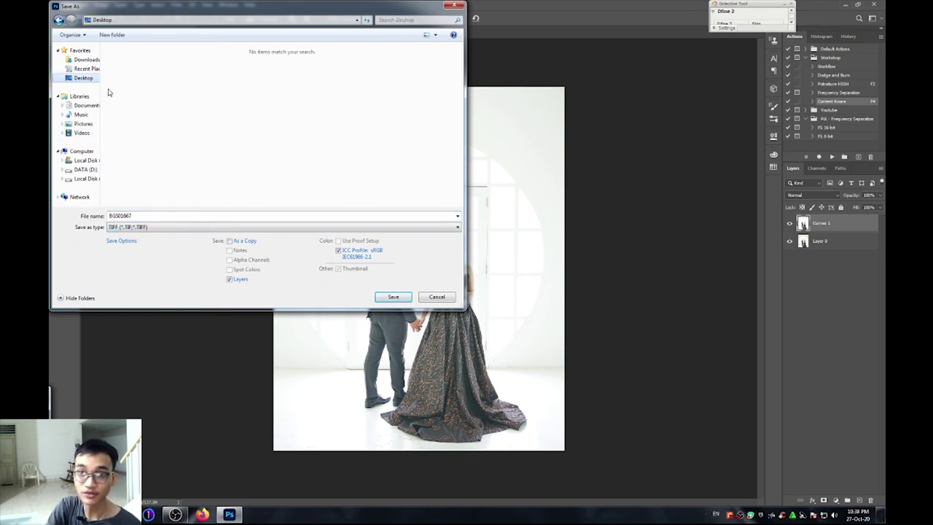
click(173, 217)
text(1)
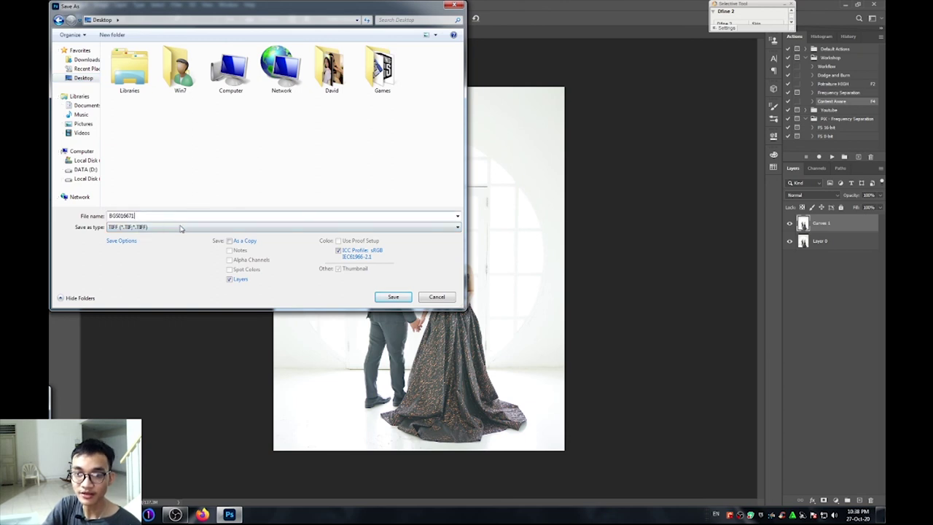
click(182, 227)
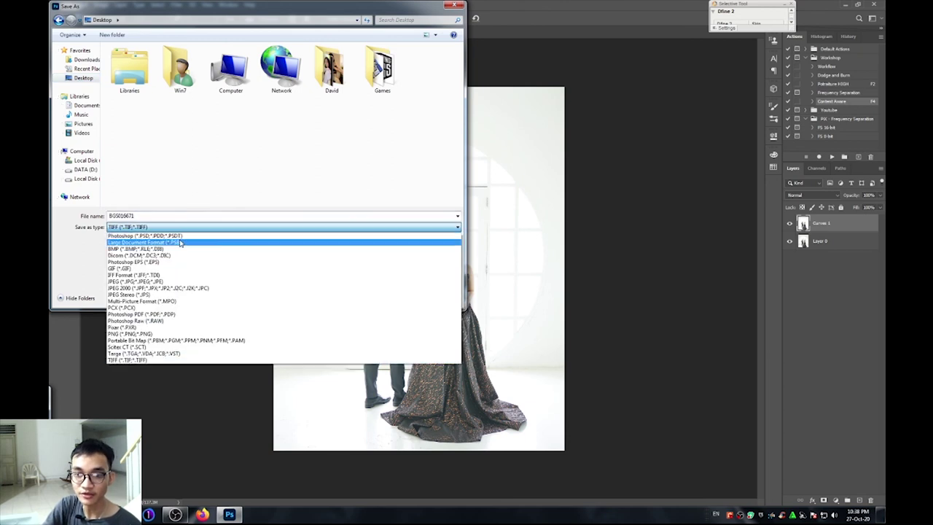
click(160, 283)
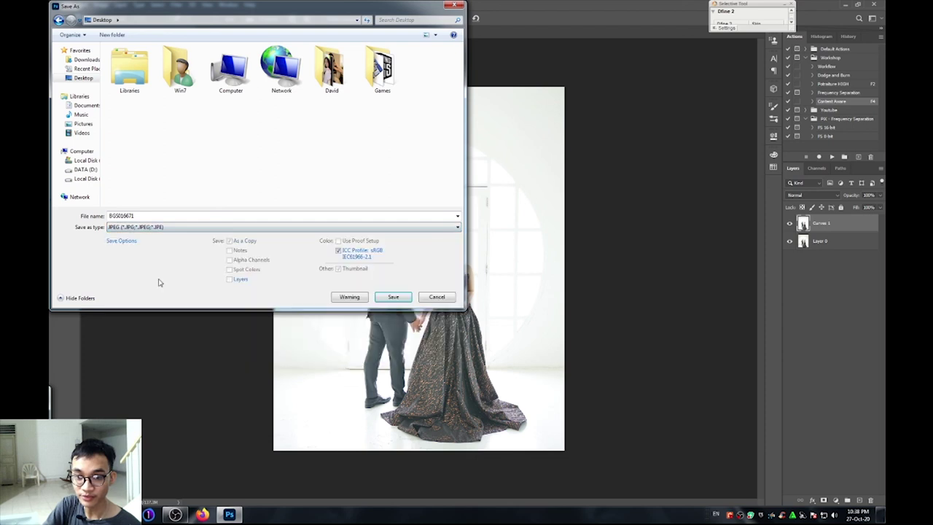
click(397, 298)
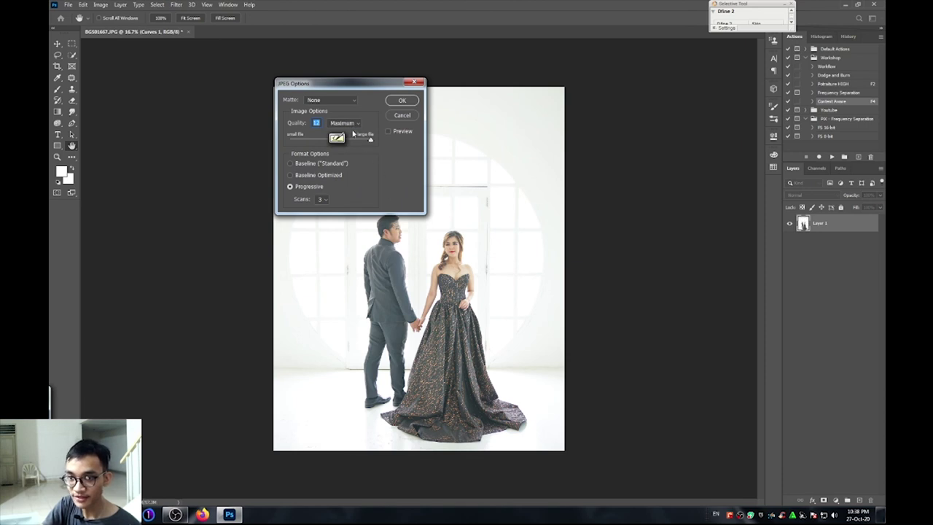
Preview the JPEG compression and confirm Quality 12 (Maximum) to finish the save
click(388, 132)
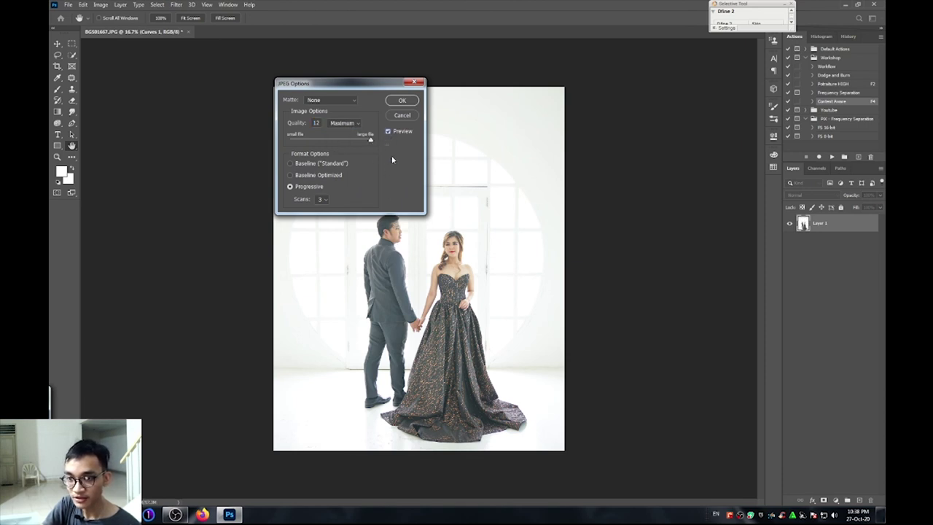
click(401, 100)
key(c)
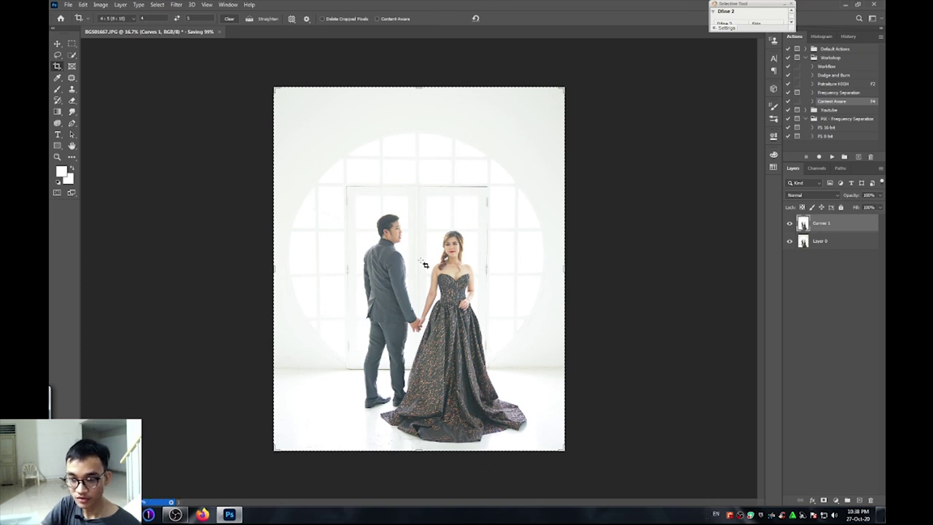
key(z)
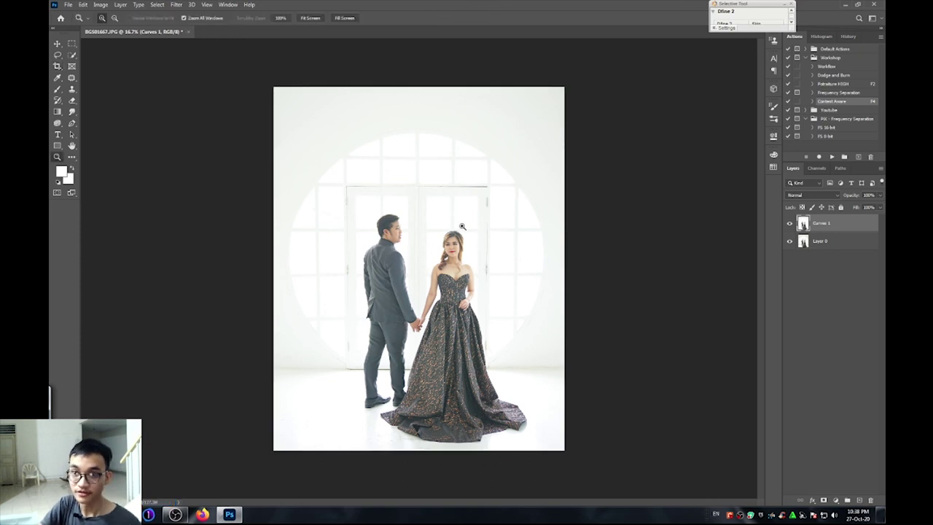
click(481, 254)
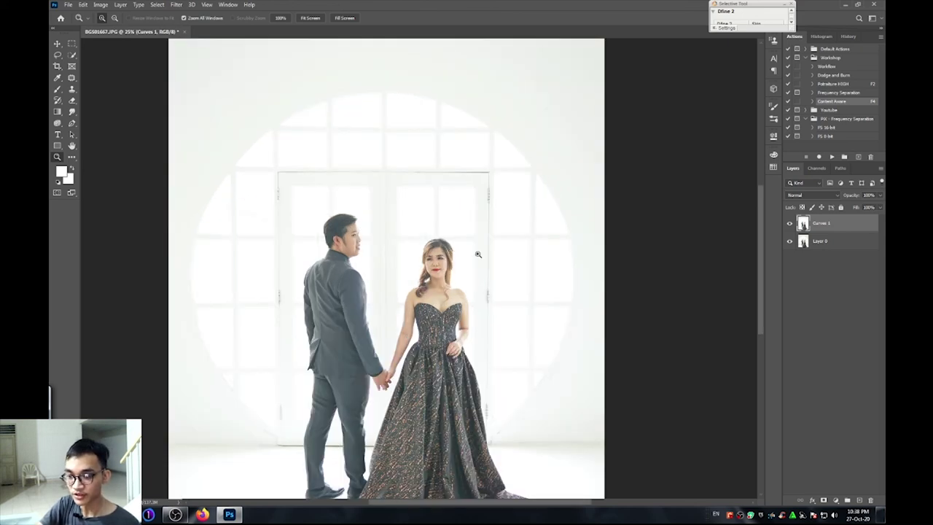
alt+click(502, 298)
click(790, 223)
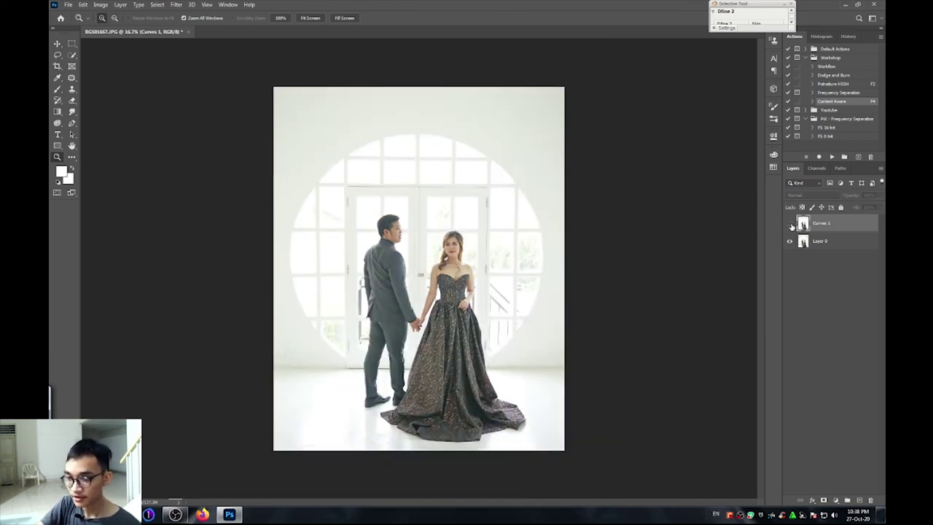
click(790, 224)
click(790, 224)
click(789, 223)
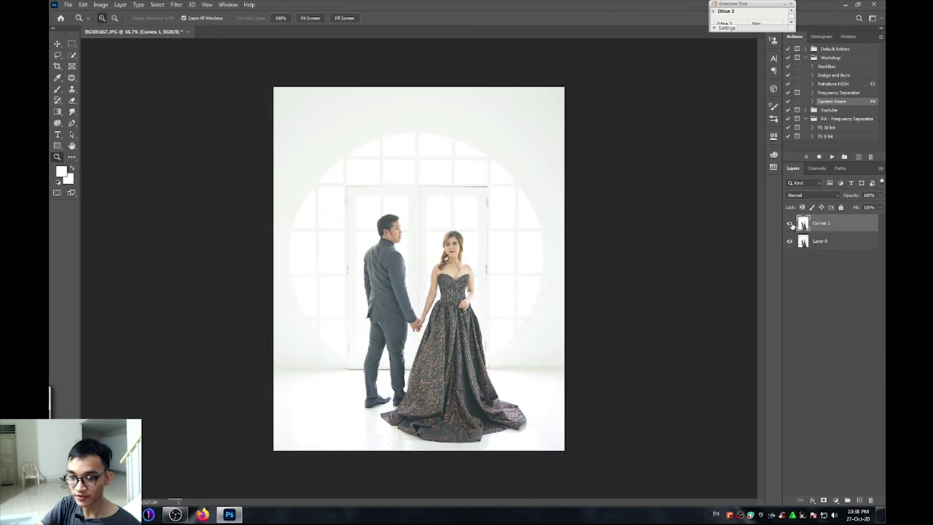